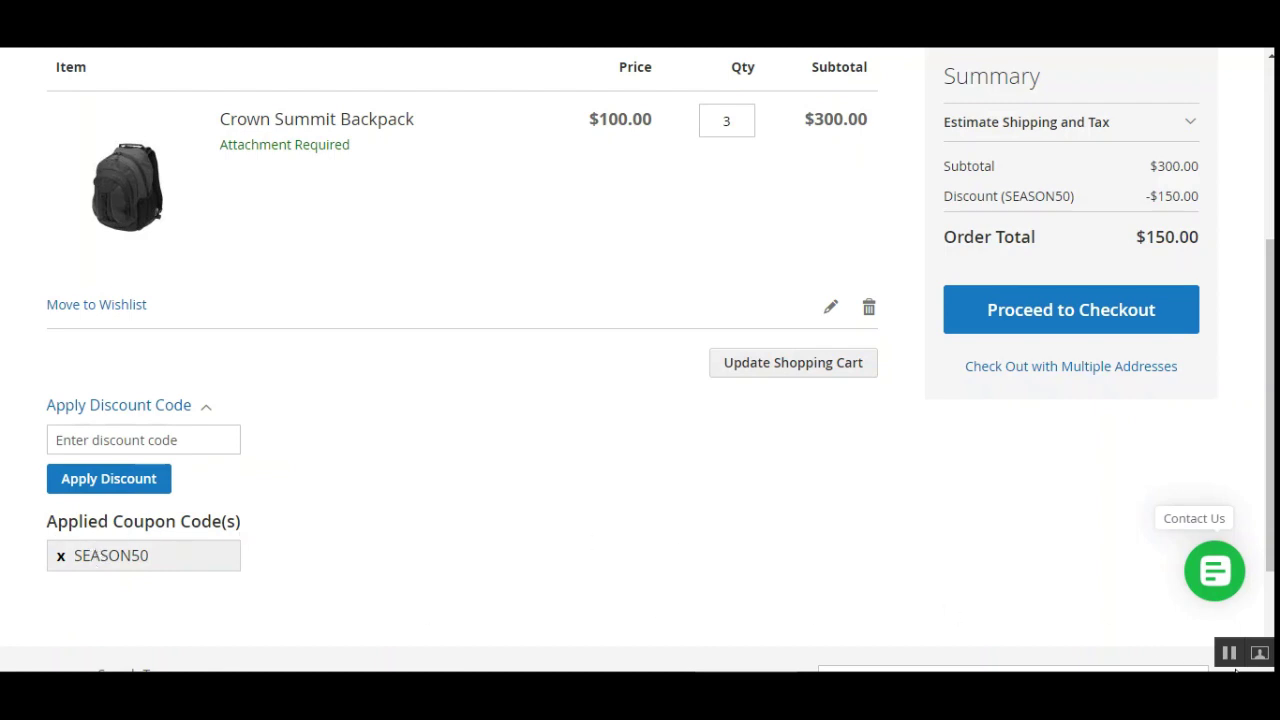
Enter coupon code FLAT100 in the cart's discount field and apply it.
click(170, 442)
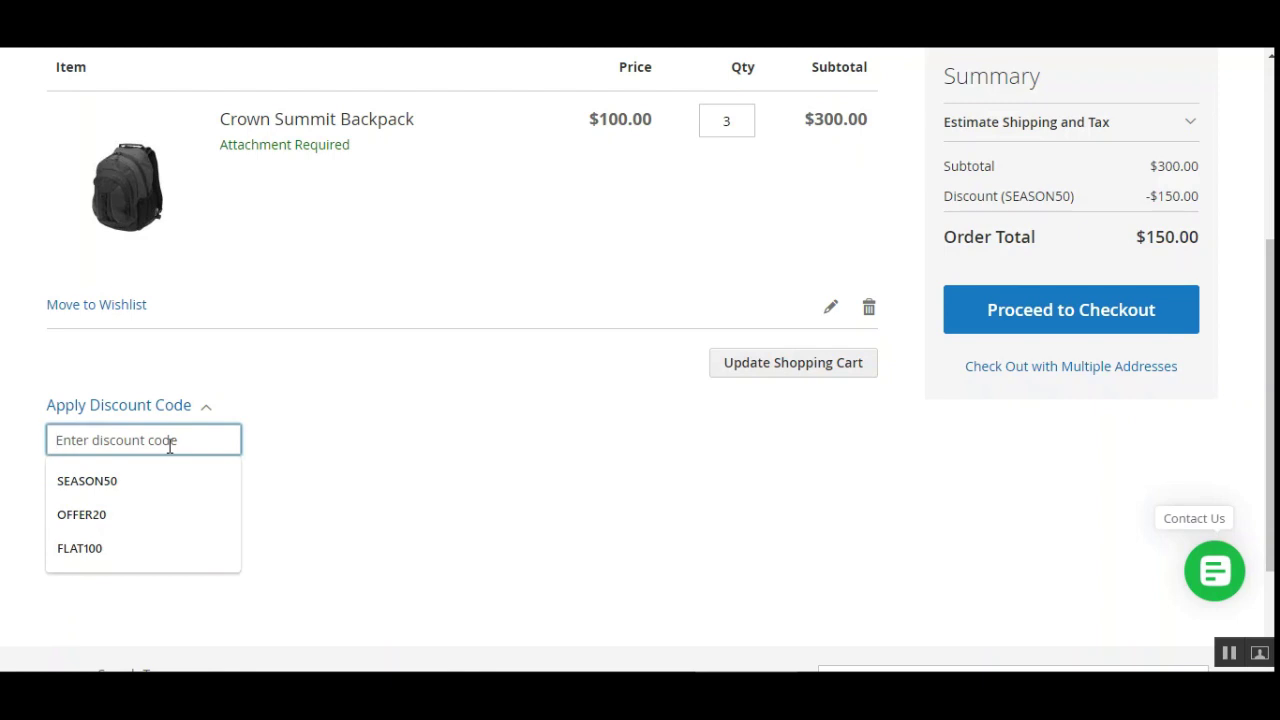
text(F)
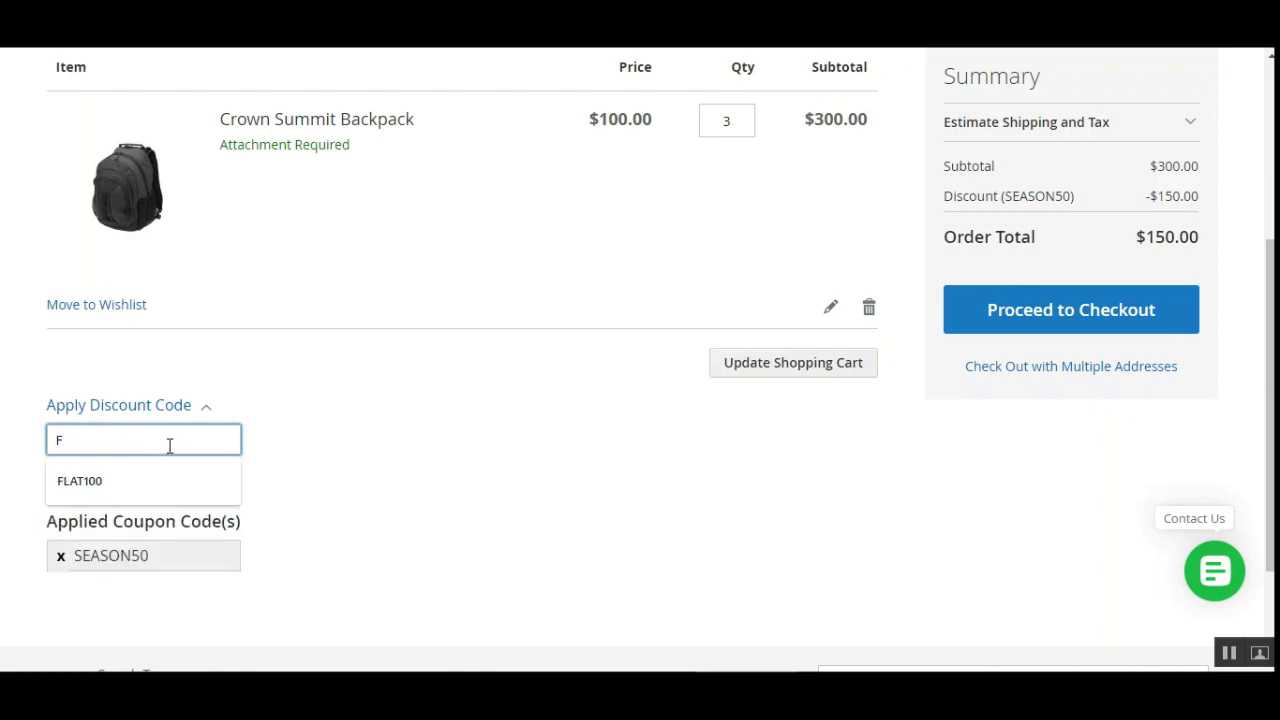
key(BackSpace)
text(fla)
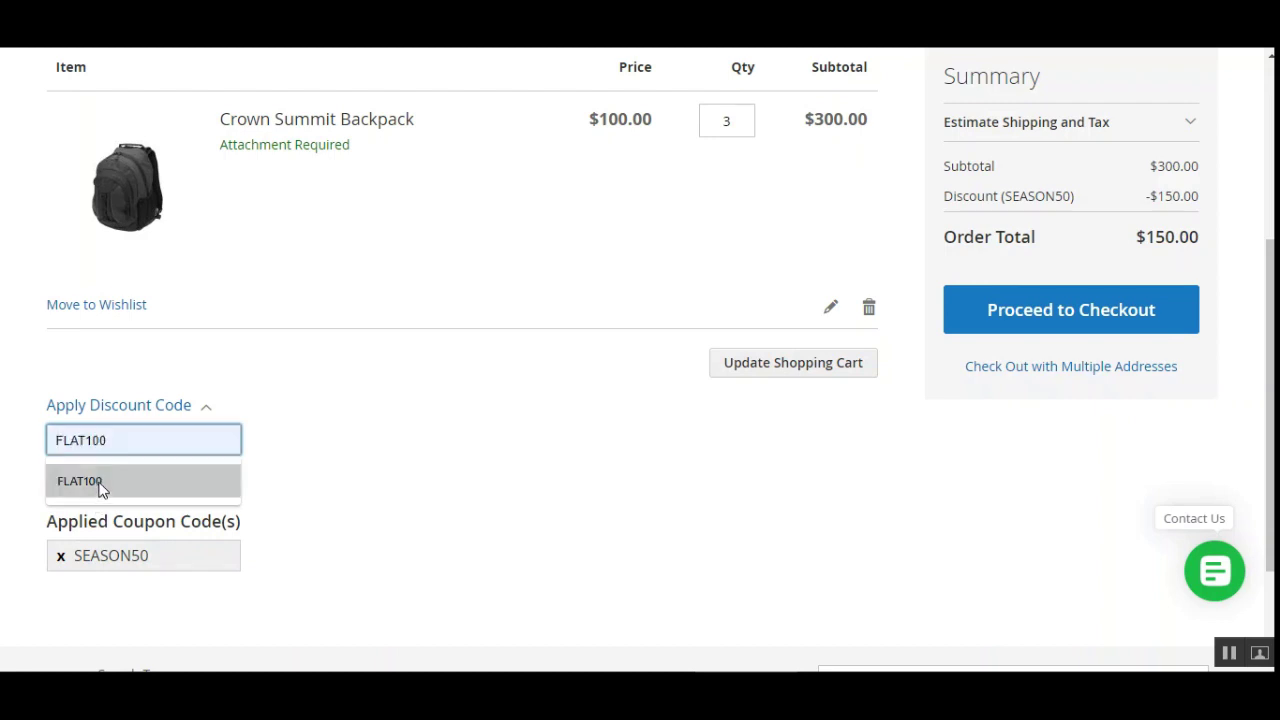
click(98, 484)
click(126, 491)
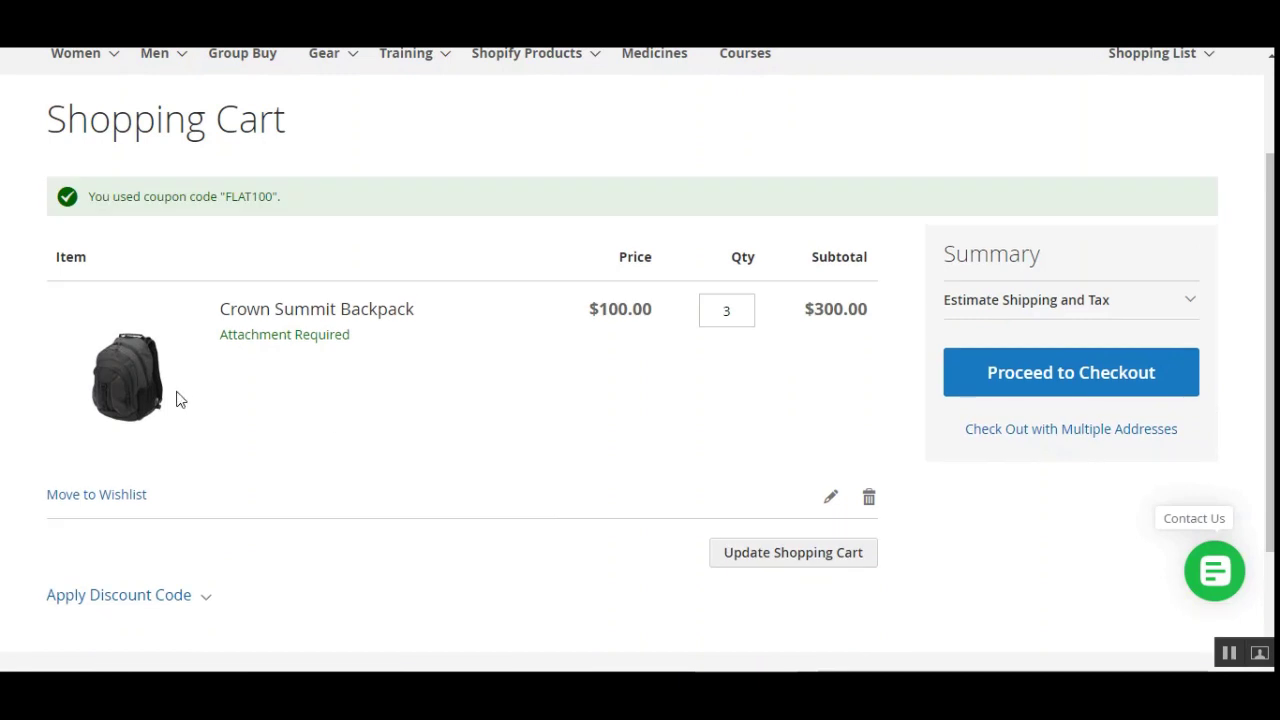
Confirm the -$300.00 discount line and the applied coupons list showing SEASON50 and FLAT100.
drag(226, 197, 272, 197)
scroll(1200, 355, down, 1)
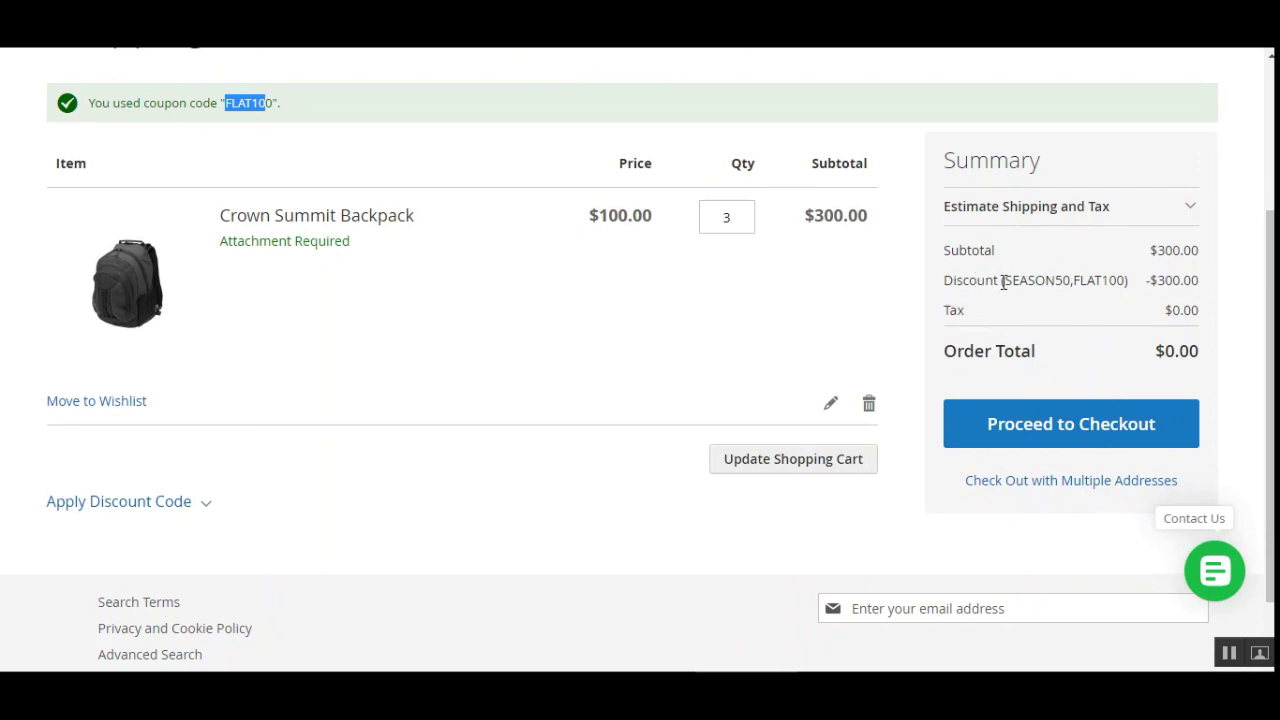
drag(1003, 281, 1128, 281)
click(1097, 281)
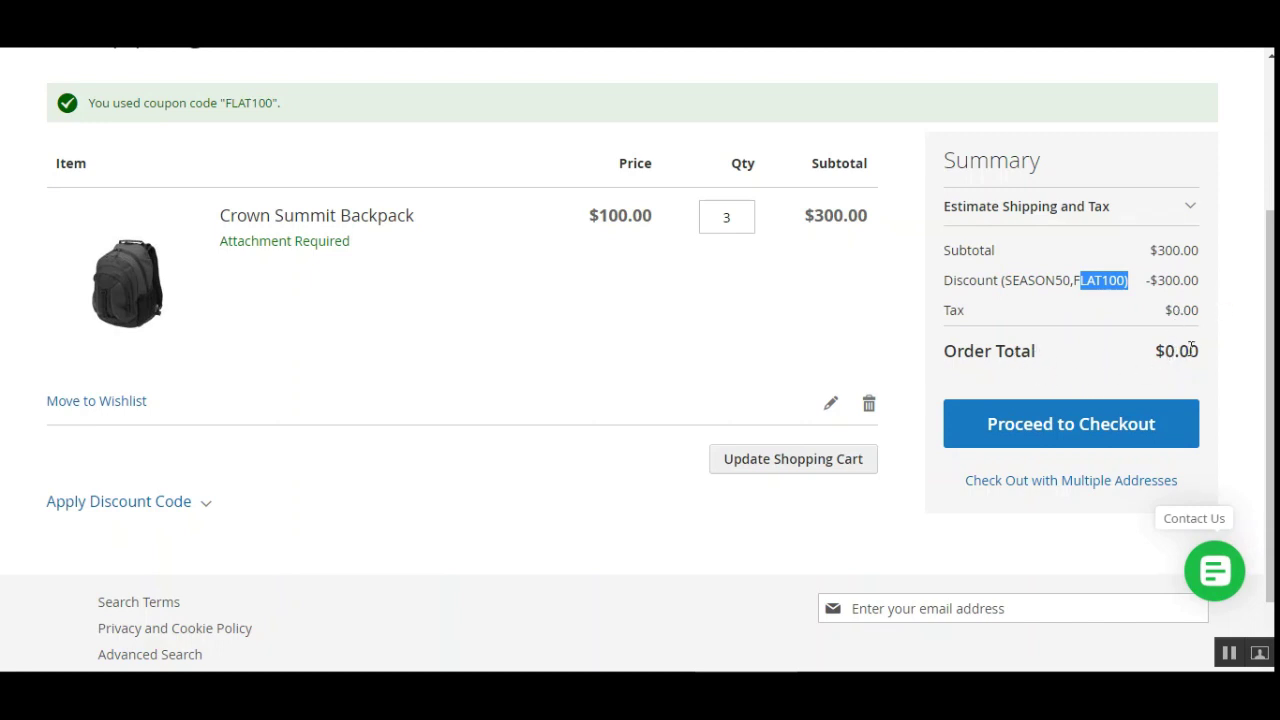
scroll(1191, 347, down, 1)
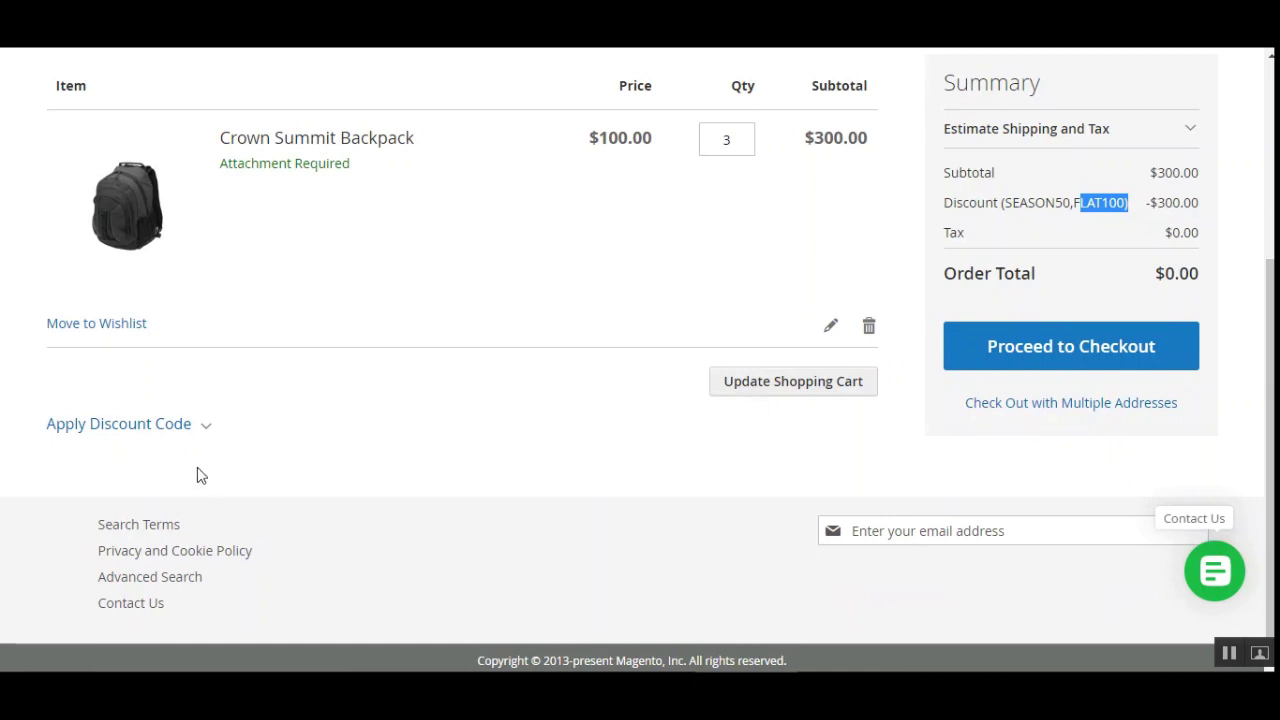
click(204, 430)
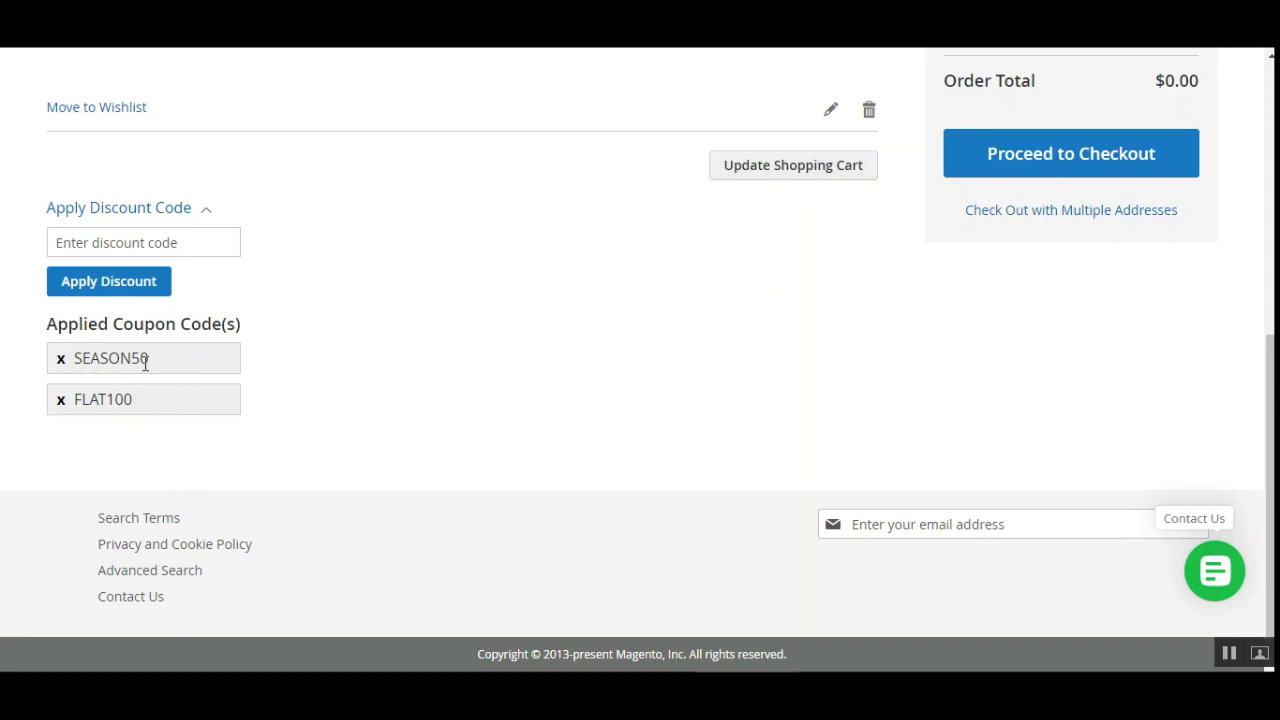
scroll(1167, 407, up, 3)
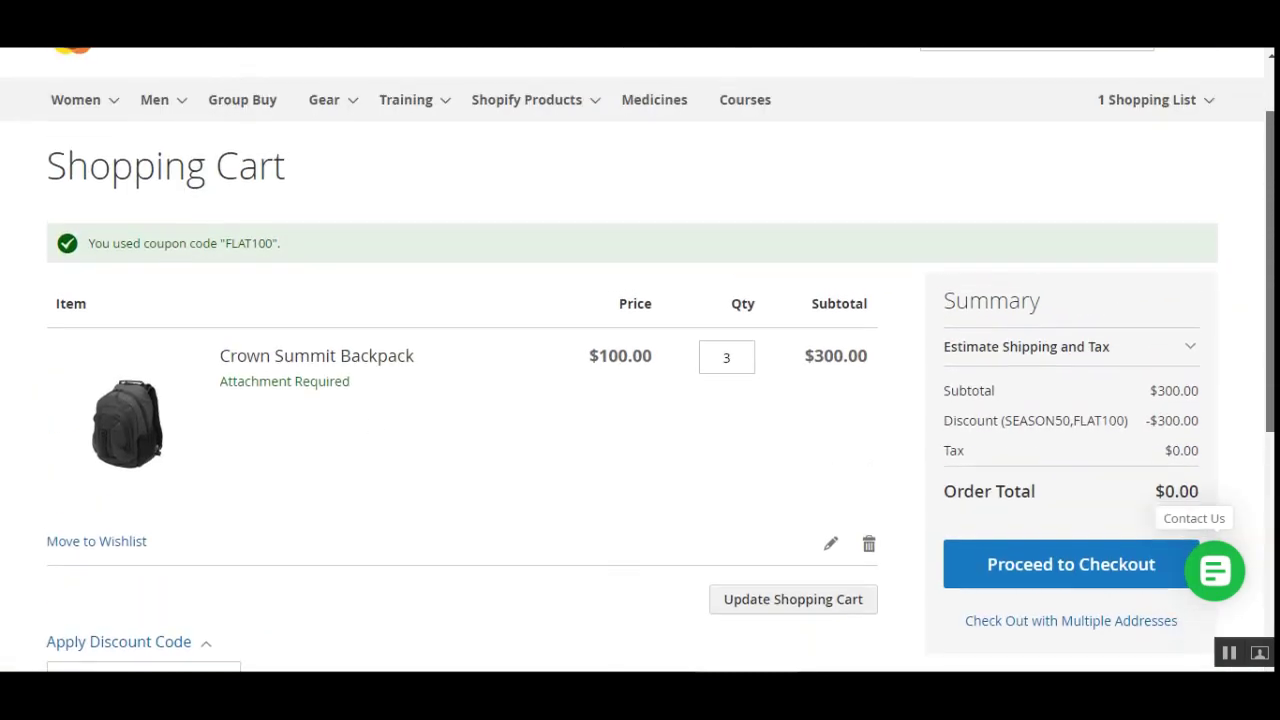
Enter coupon code MEGA10 in the discount field and apply it to the cart.
click(170, 514)
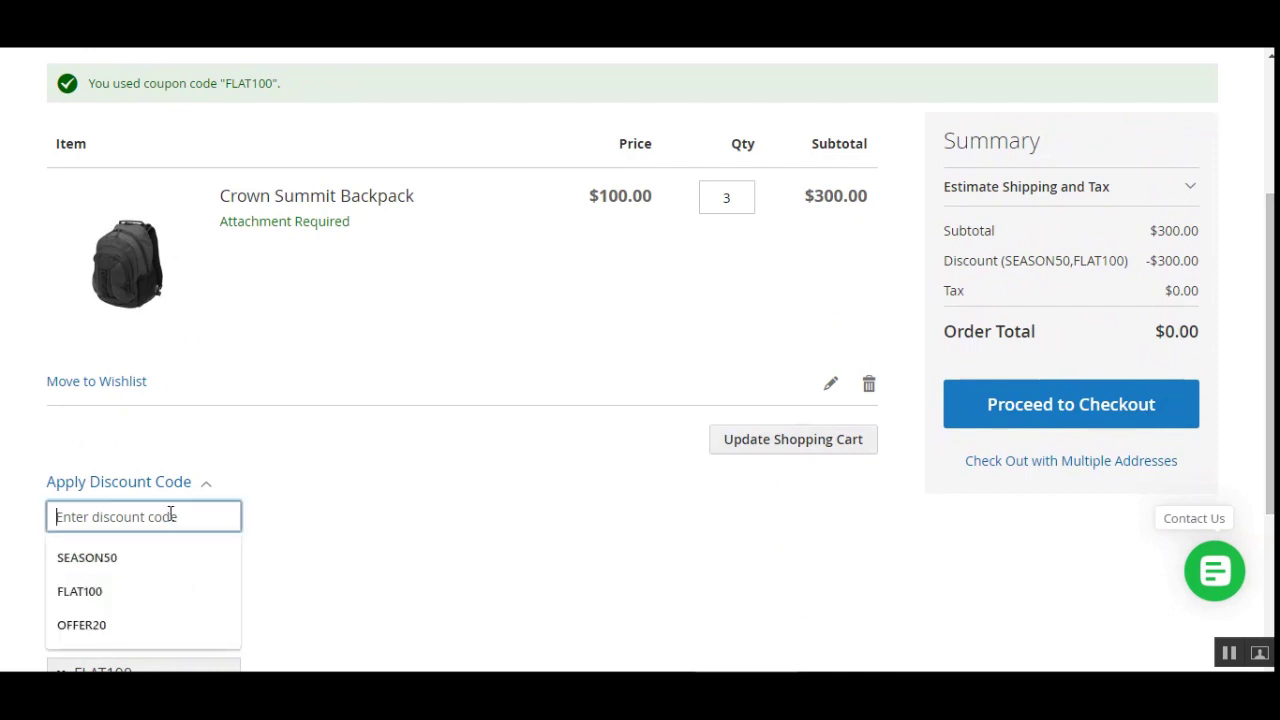
scroll(118, 407, down, 1)
text(MEGA10)
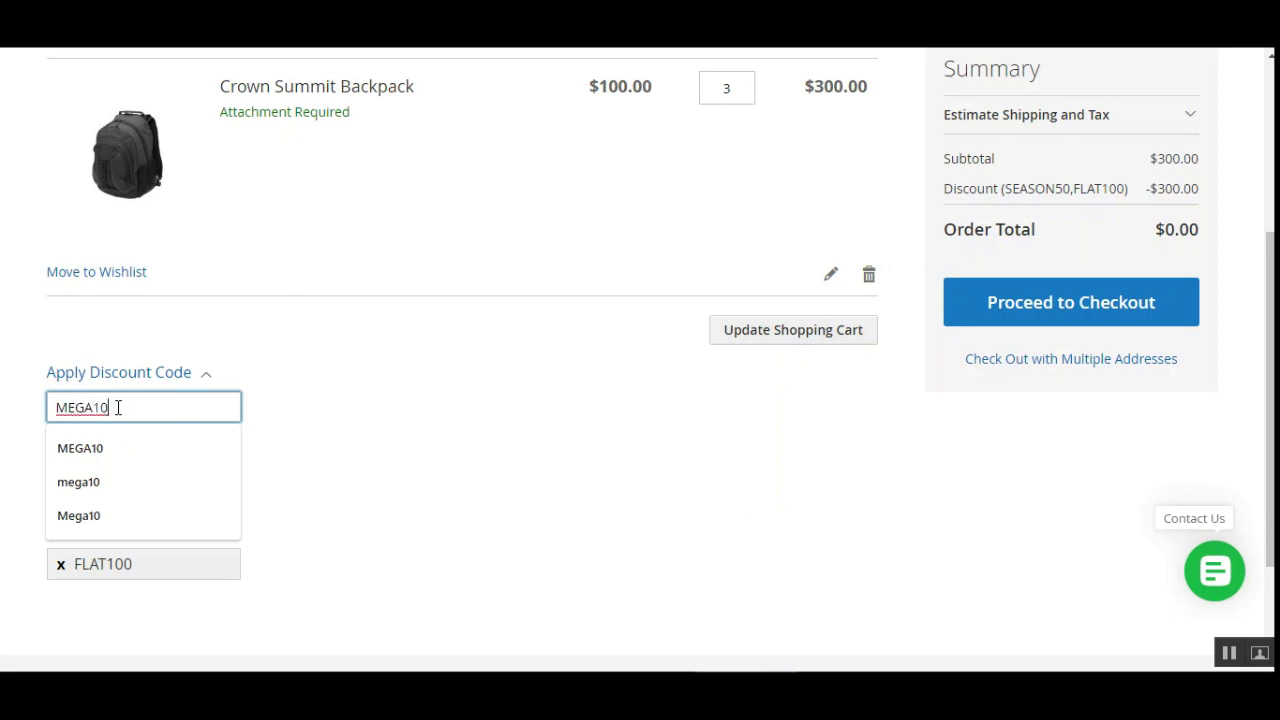
click(377, 421)
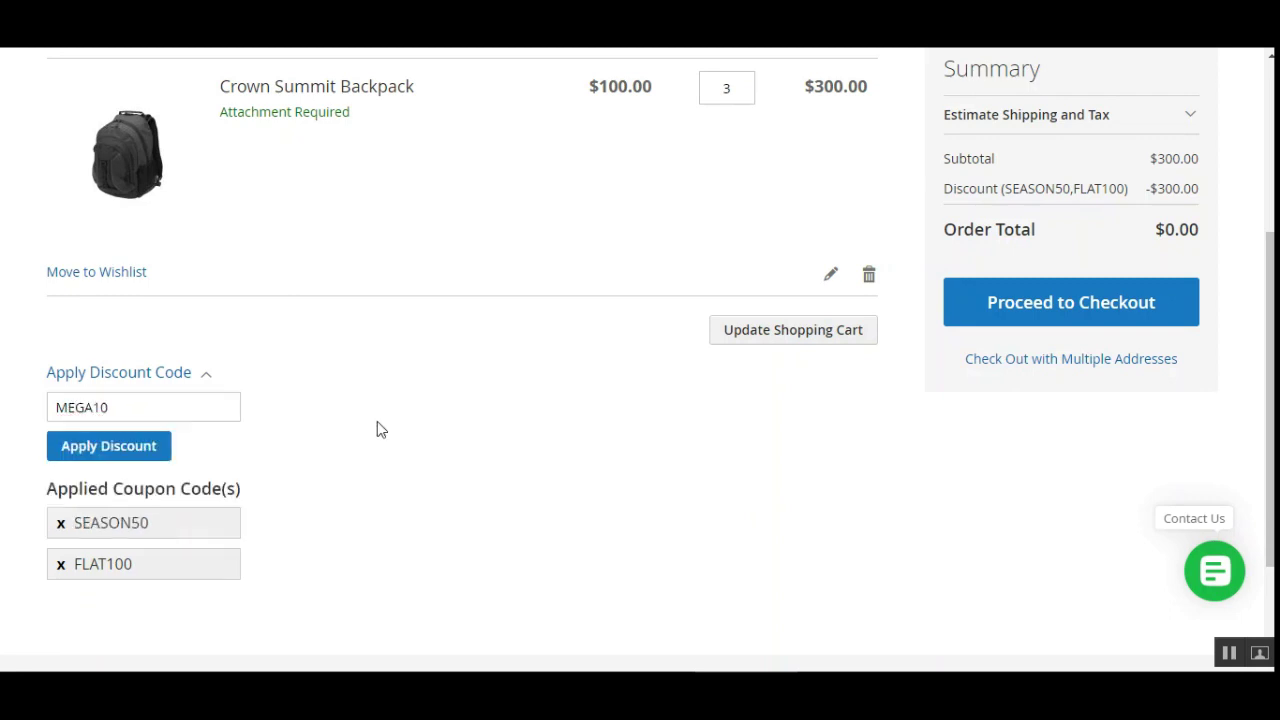
click(127, 450)
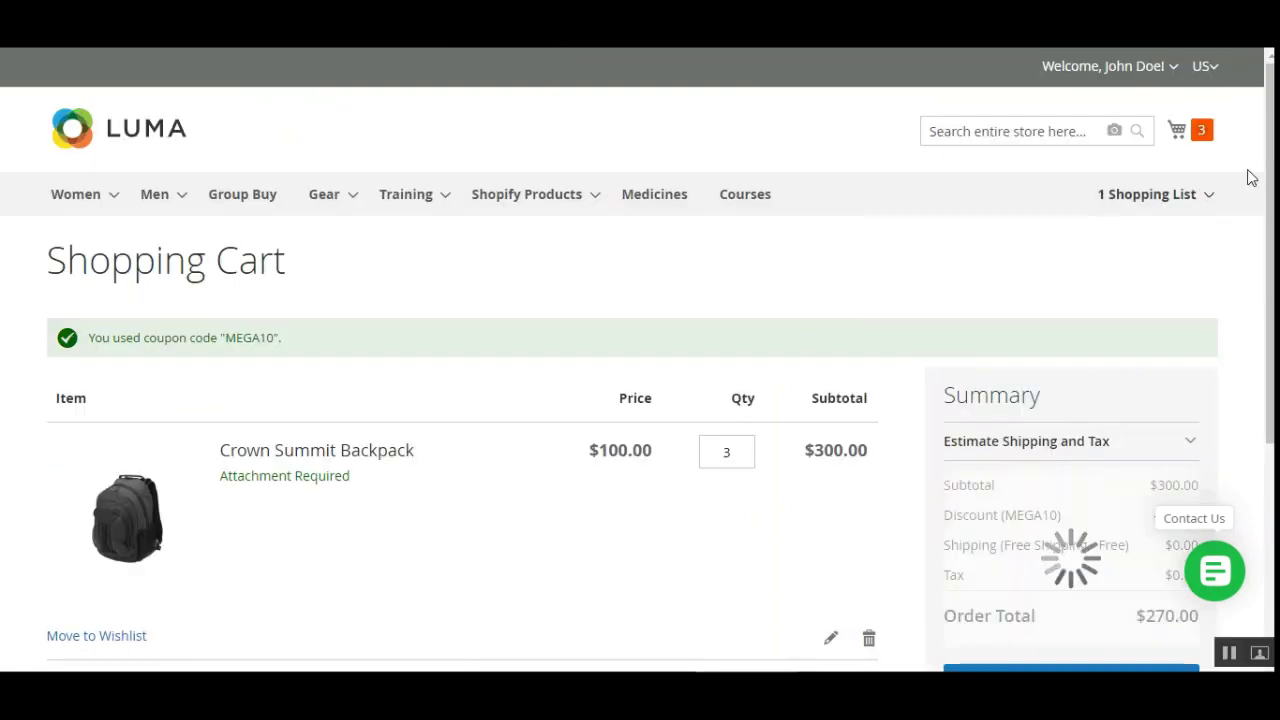
Check the order summary's subtotal and the MEGA10 discount line.
scroll(640, 360, down, 3)
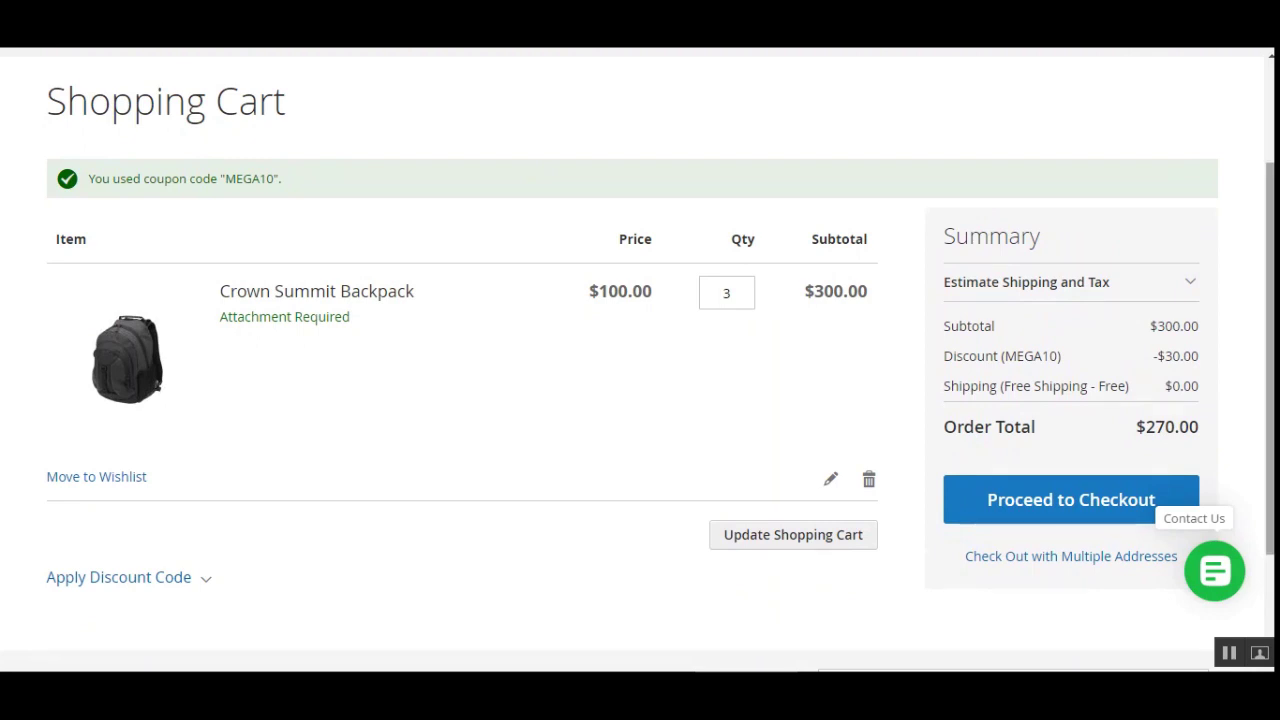
scroll(640, 360, down, 1)
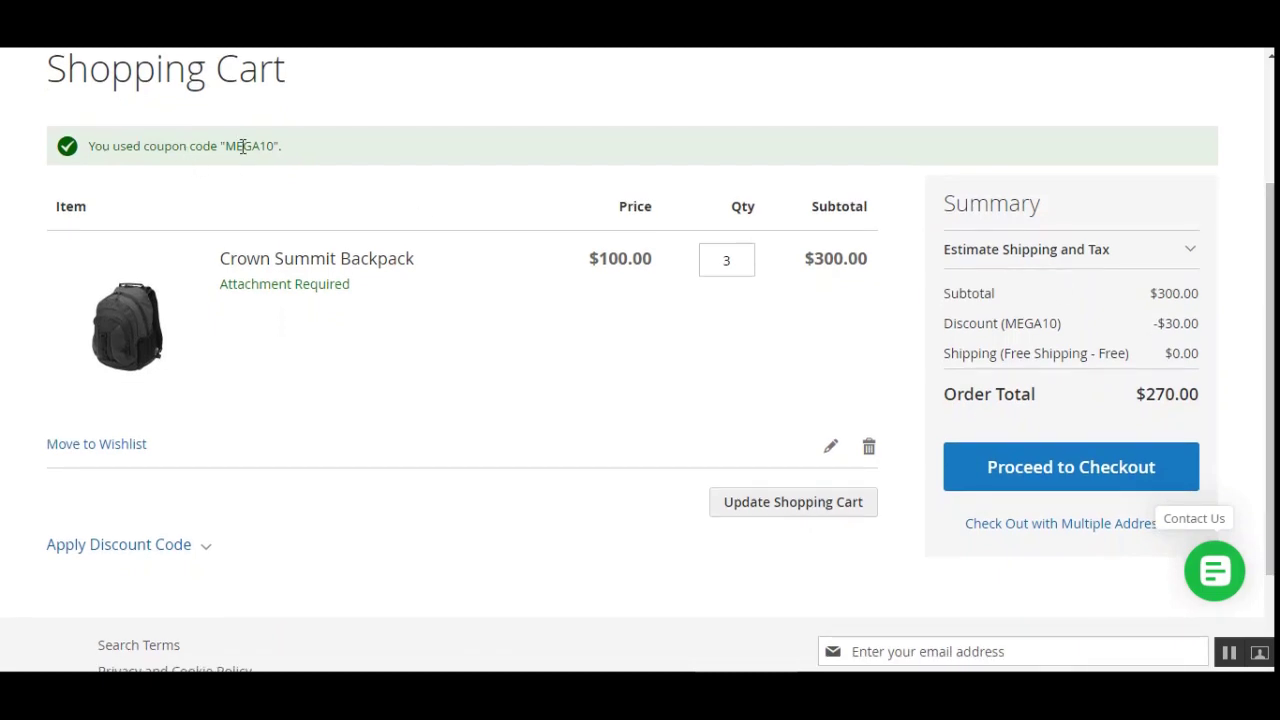
drag(974, 330, 943, 288)
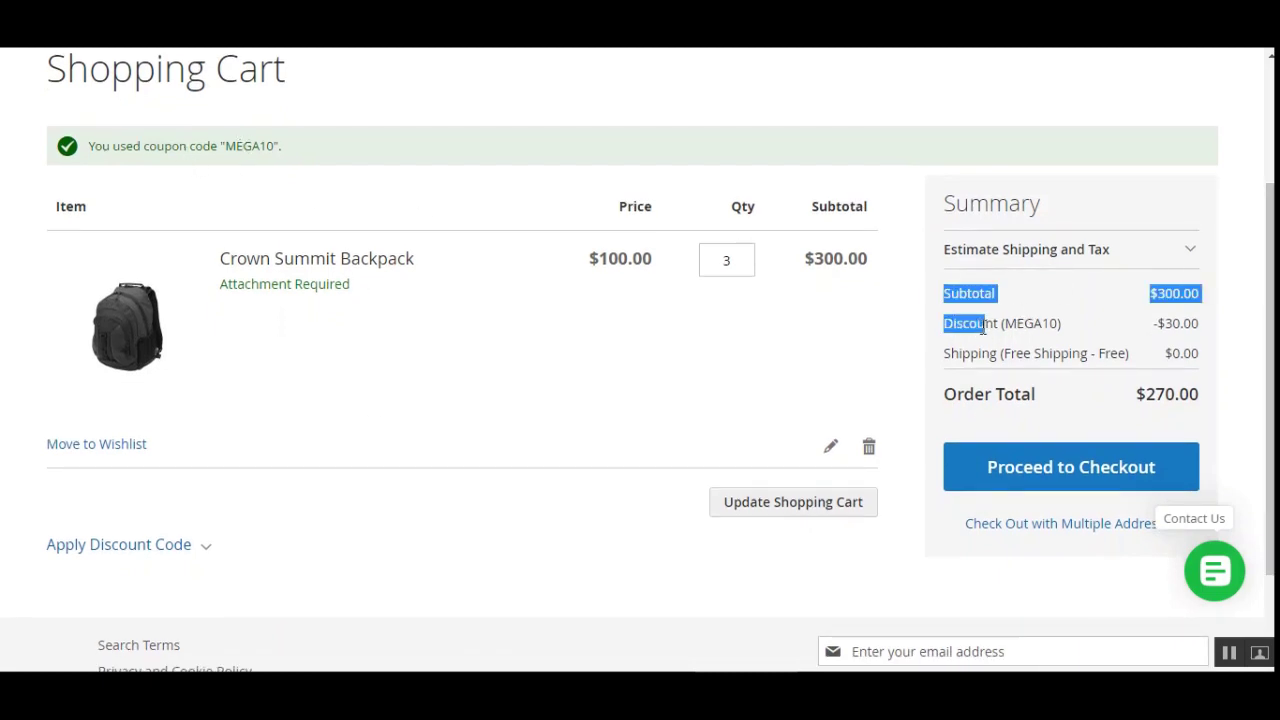
click(995, 325)
drag(1014, 327, 1050, 325)
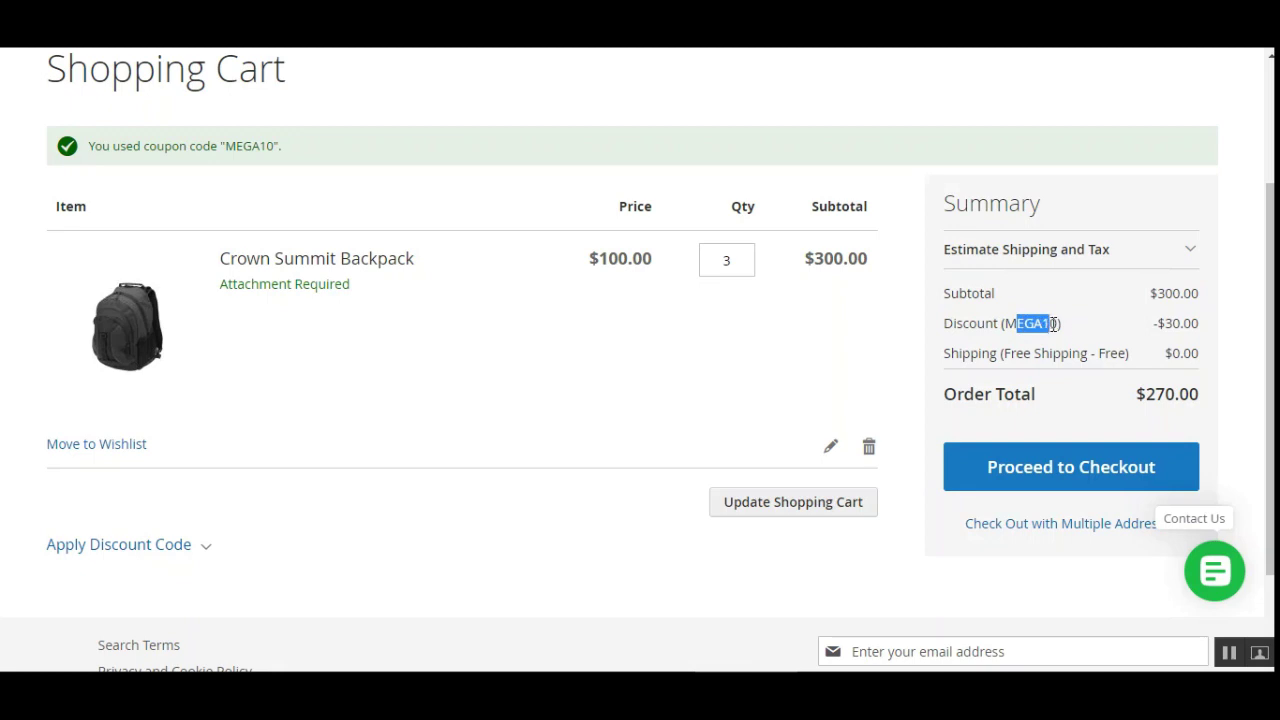
Confirm MEGA10 is the only applied coupon, with a -$30.00 discount and a $270.00 total.
scroll(1184, 323, down, 1)
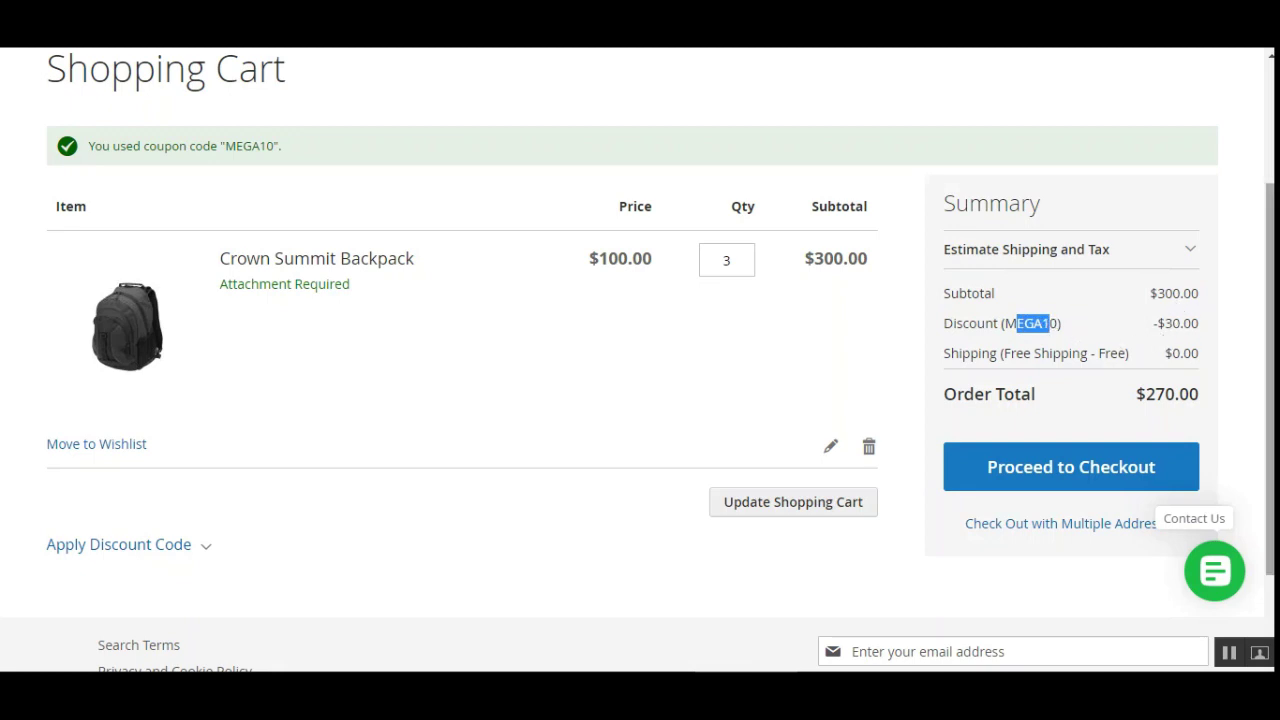
scroll(1184, 323, up, 1)
scroll(691, 477, down, 1)
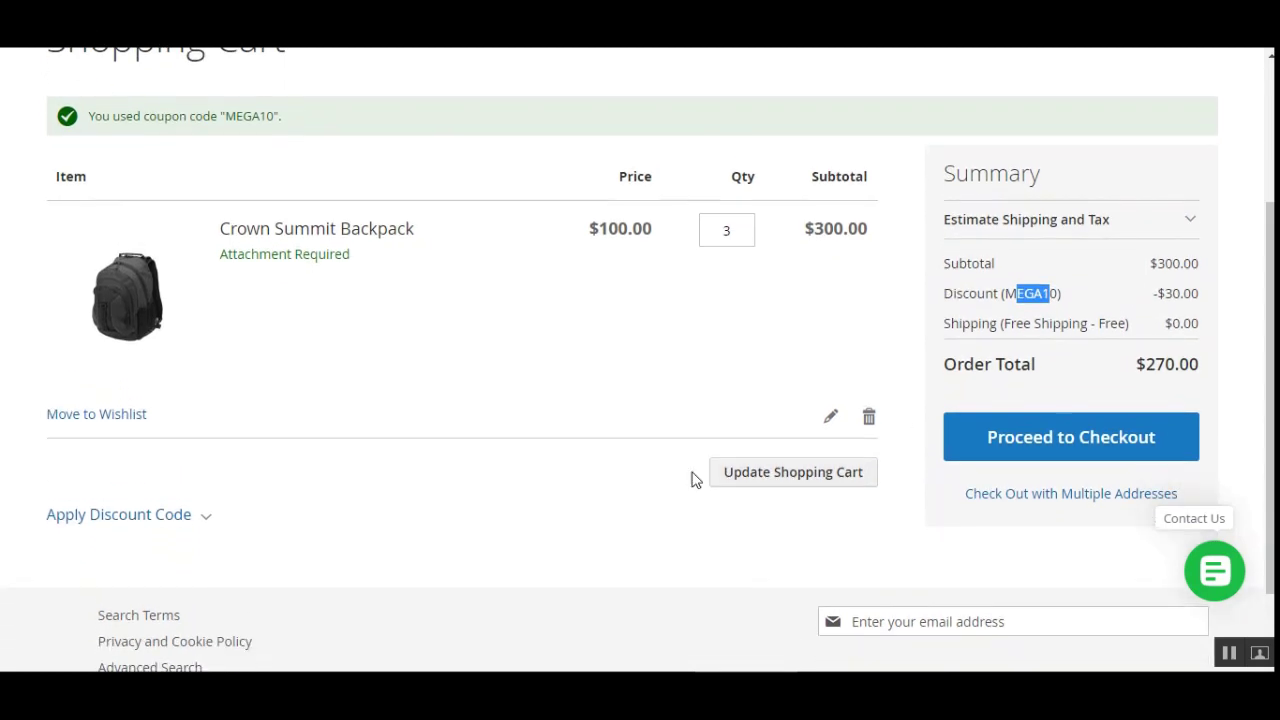
click(200, 520)
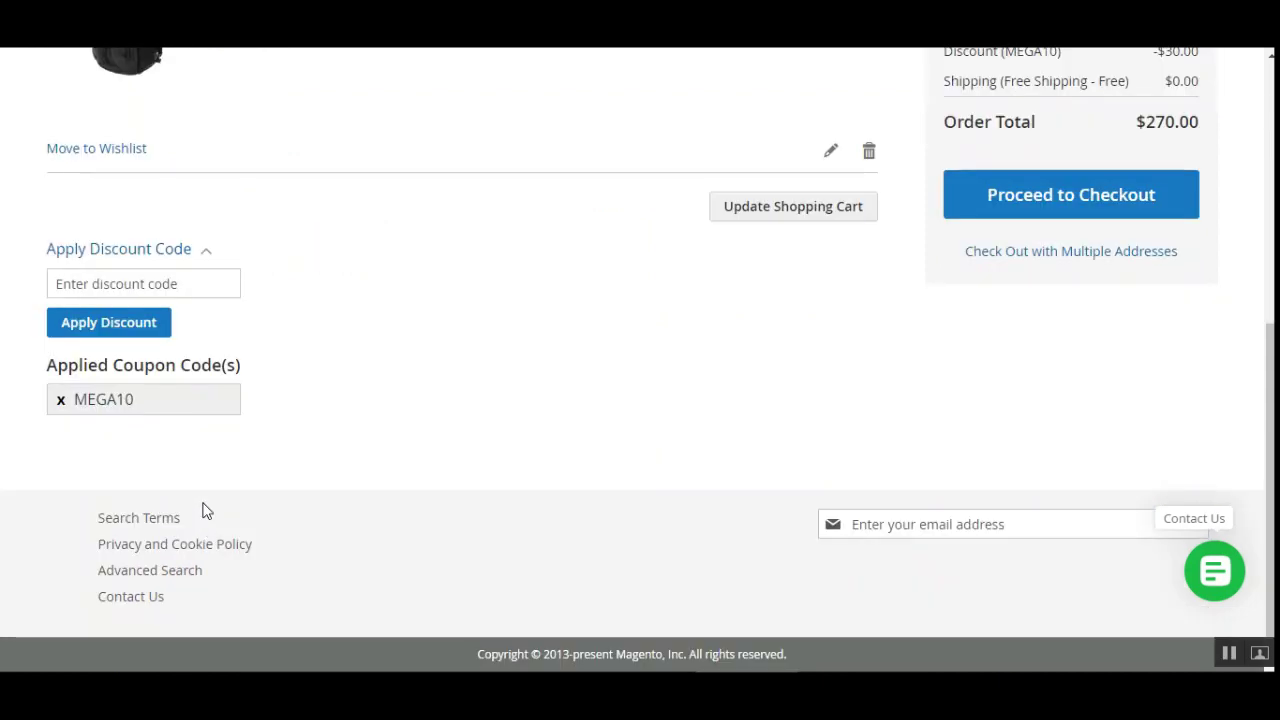
drag(67, 368, 223, 367)
click(129, 370)
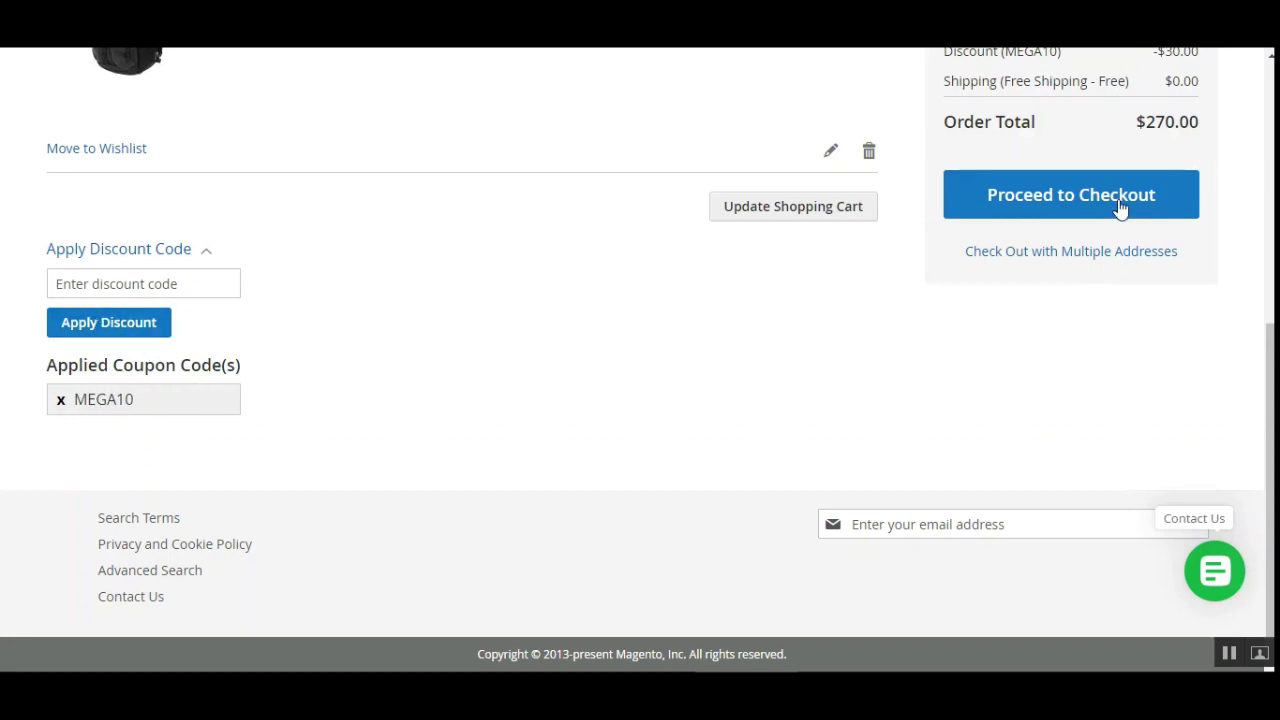
drag(1270, 480, 1270, 403)
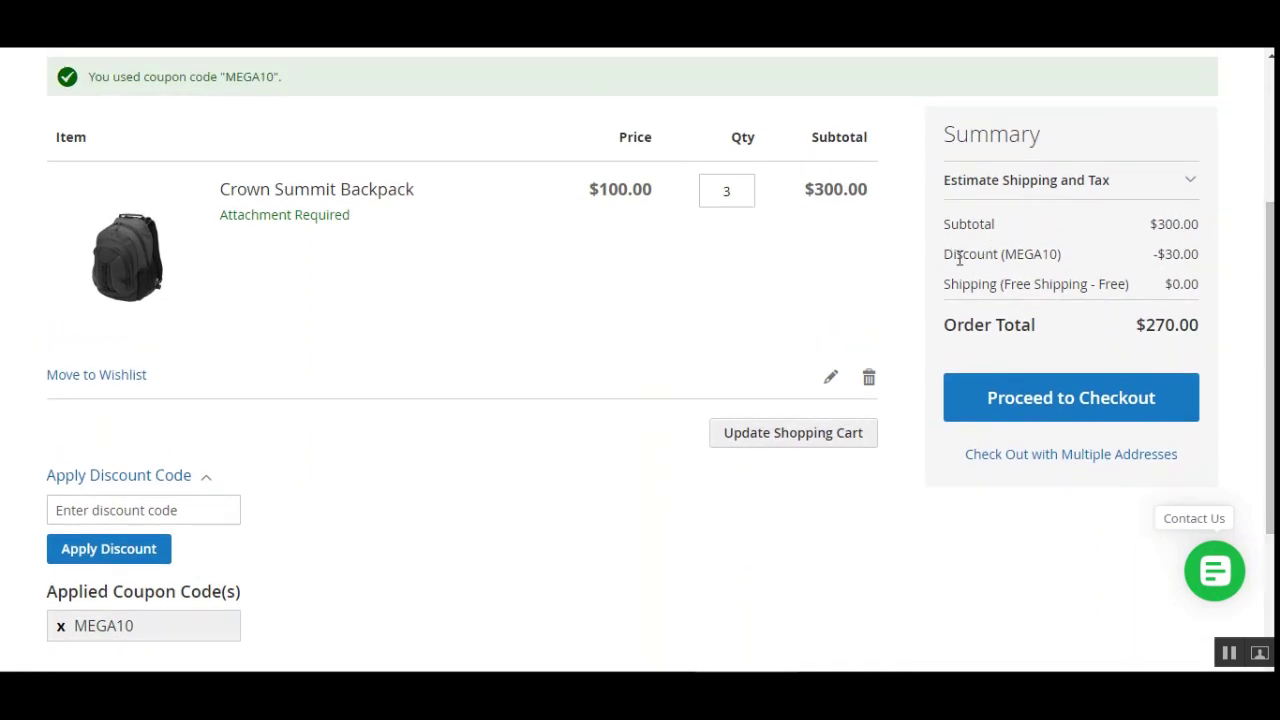
drag(952, 257, 1047, 256)
click(1047, 256)
scroll(640, 350, up, 1)
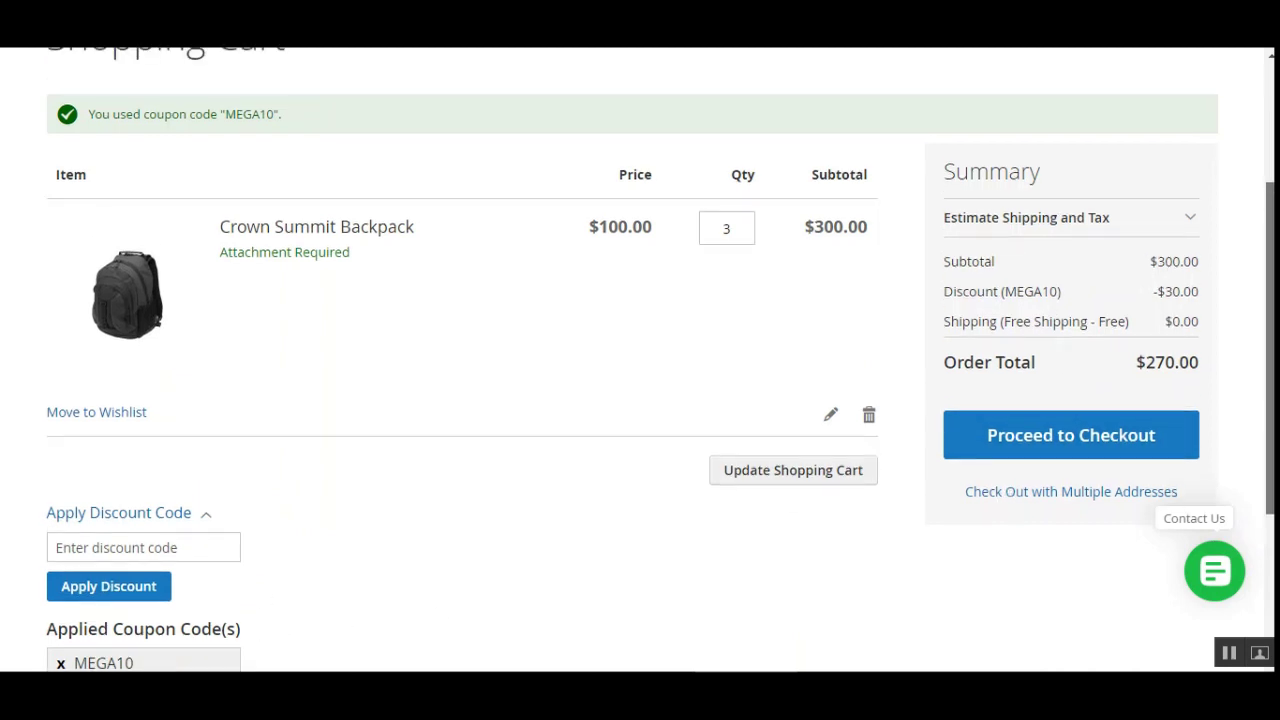
scroll(640, 350, down, 1)
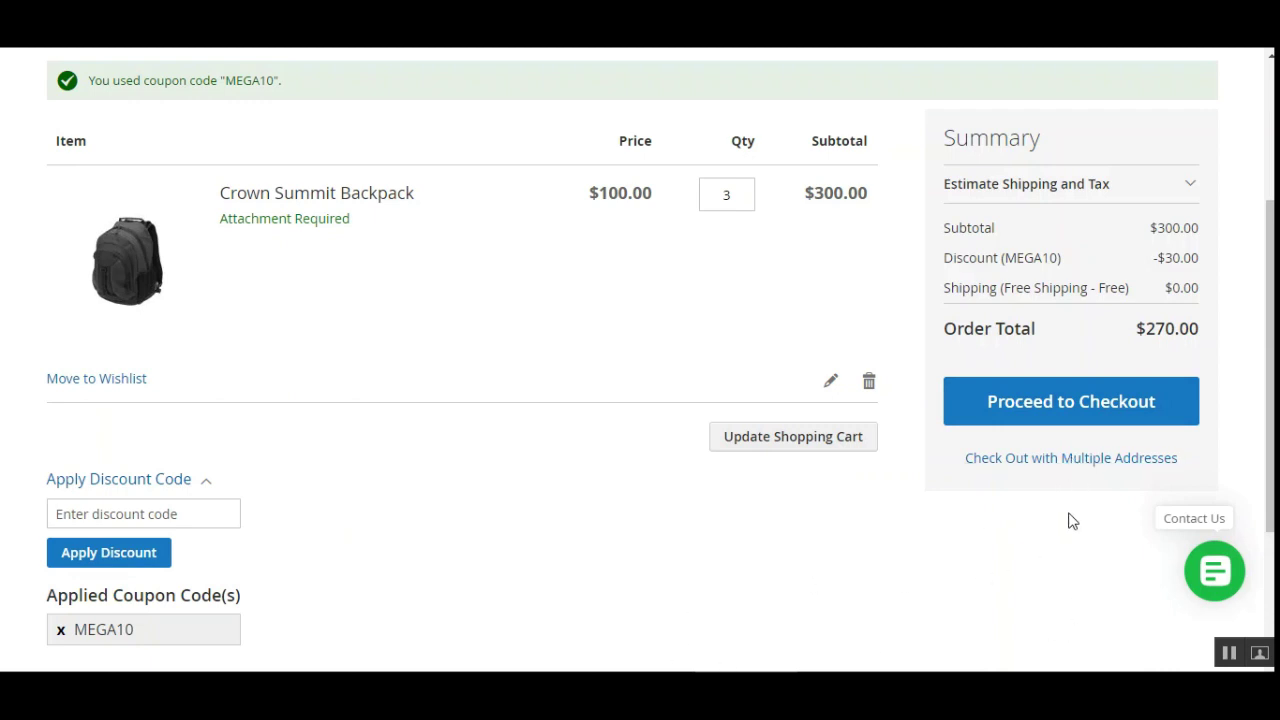
Check out the discounted cart and continue to Review & Payments.
click(1064, 416)
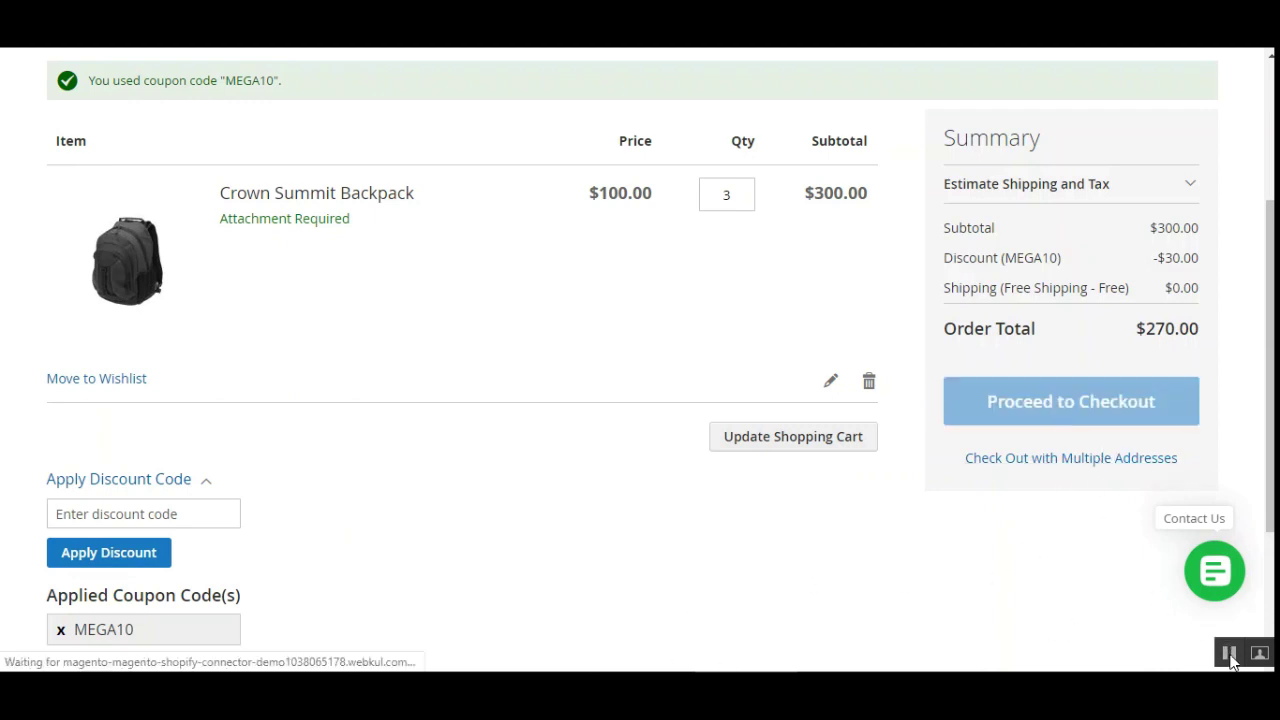
scroll(887, 564, down, 5)
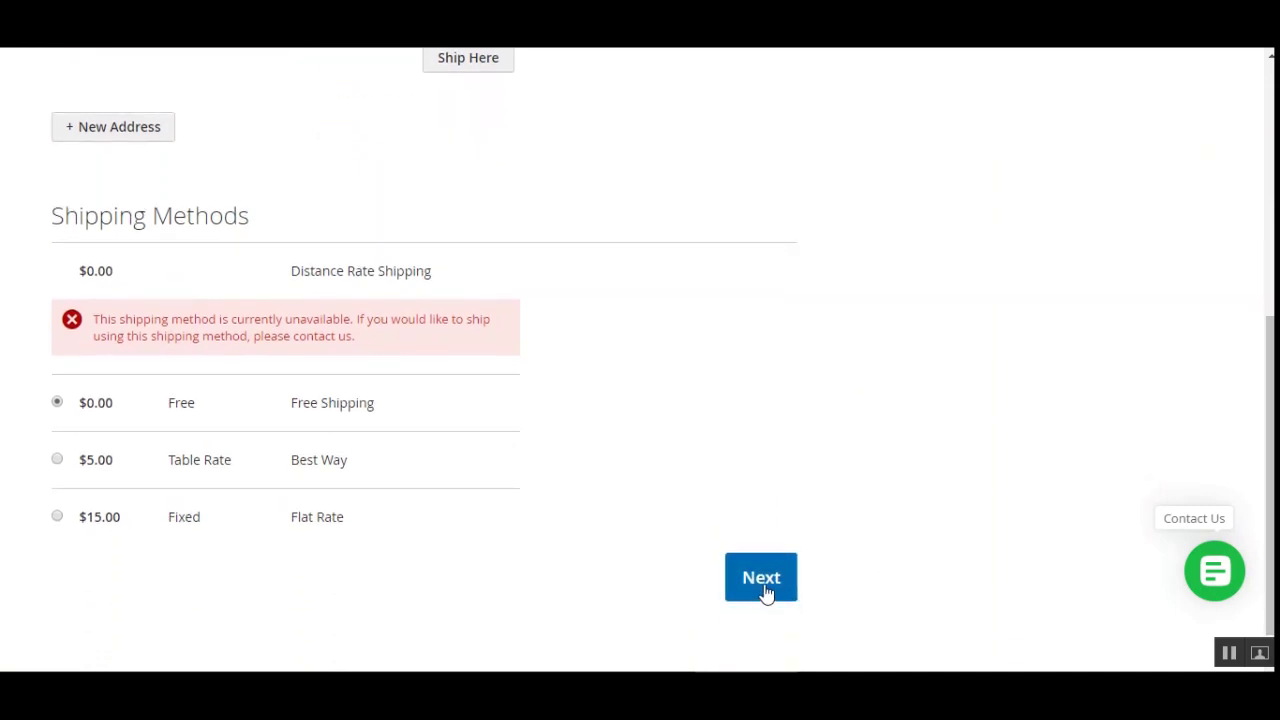
click(766, 592)
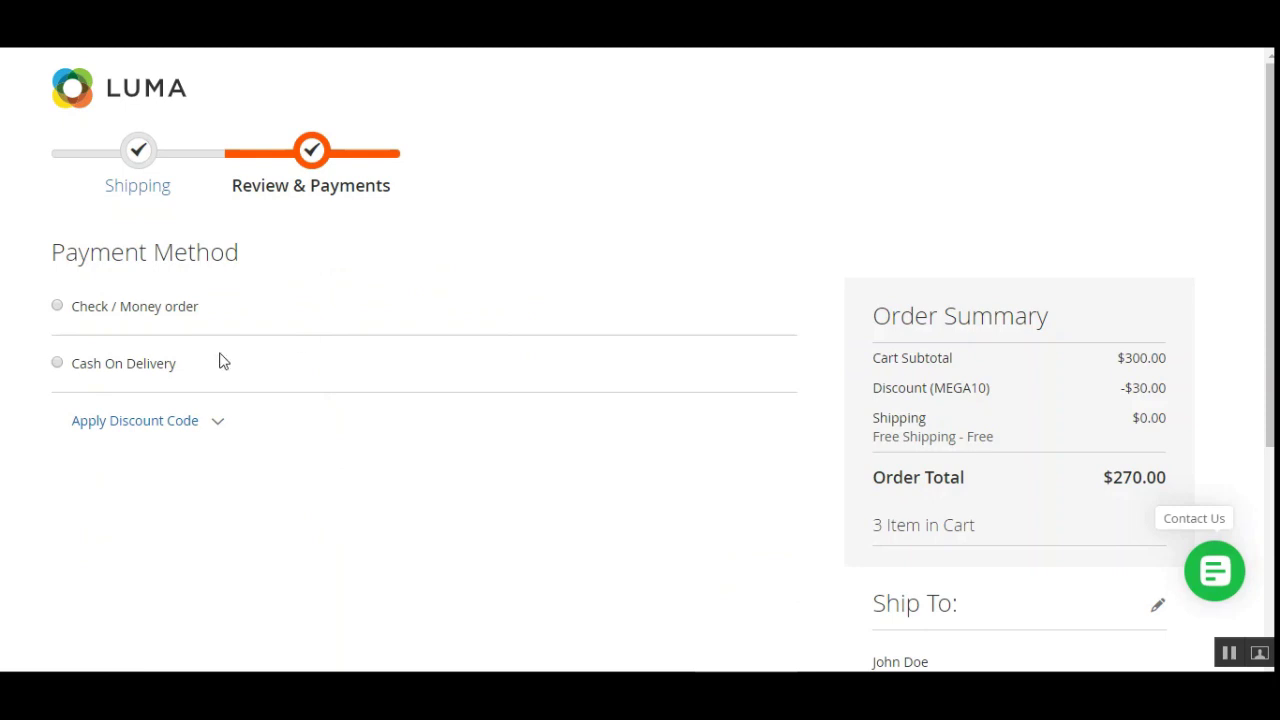
Choose Cash On Delivery and verify the MEGA10 -$30.00 discount in the Order Summary.
click(93, 375)
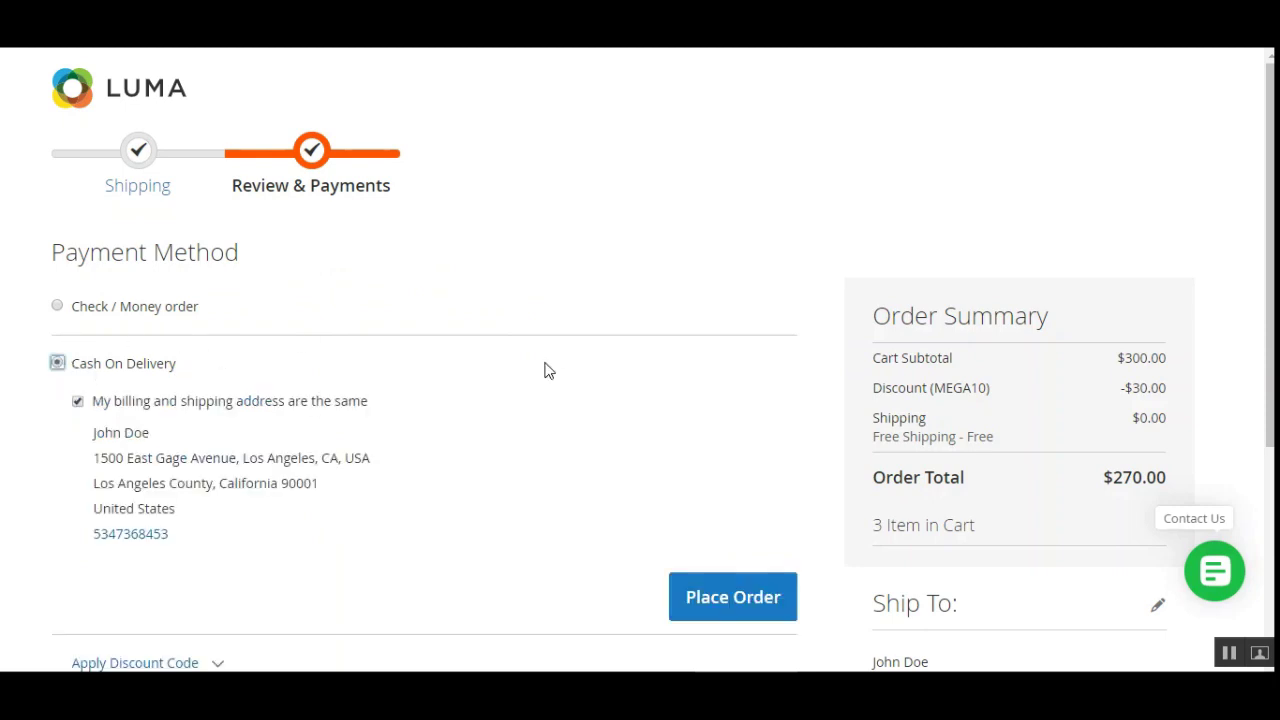
scroll(580, 345, down, 2)
scroll(640, 360, down, 1)
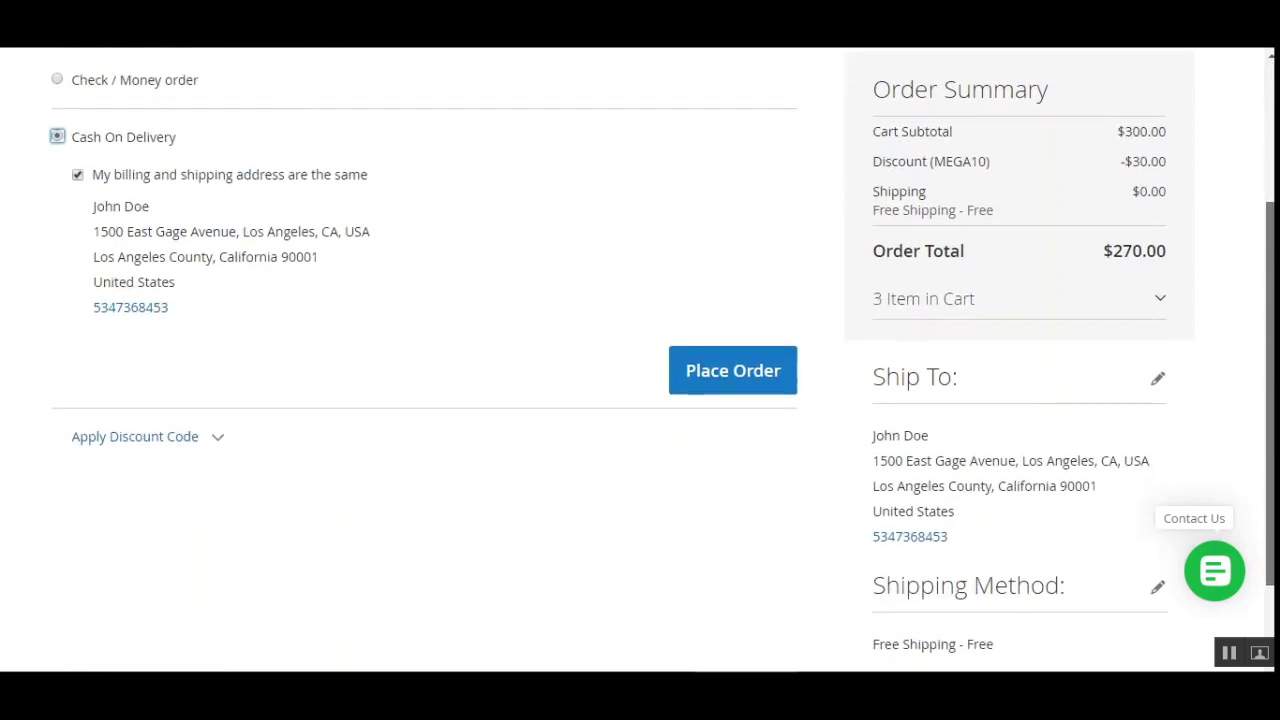
scroll(640, 360, up, 1)
scroll(640, 360, down, 1)
scroll(640, 360, up, 1)
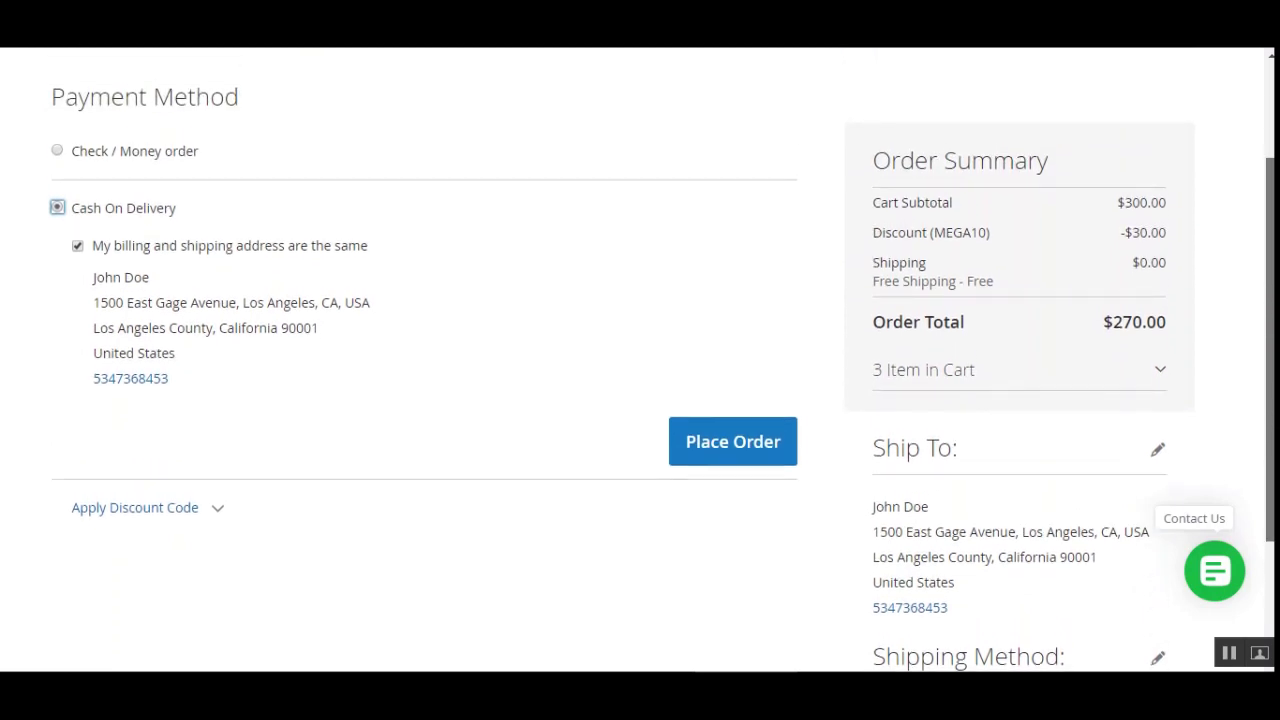
scroll(640, 360, down, 2)
scroll(640, 360, up, 3)
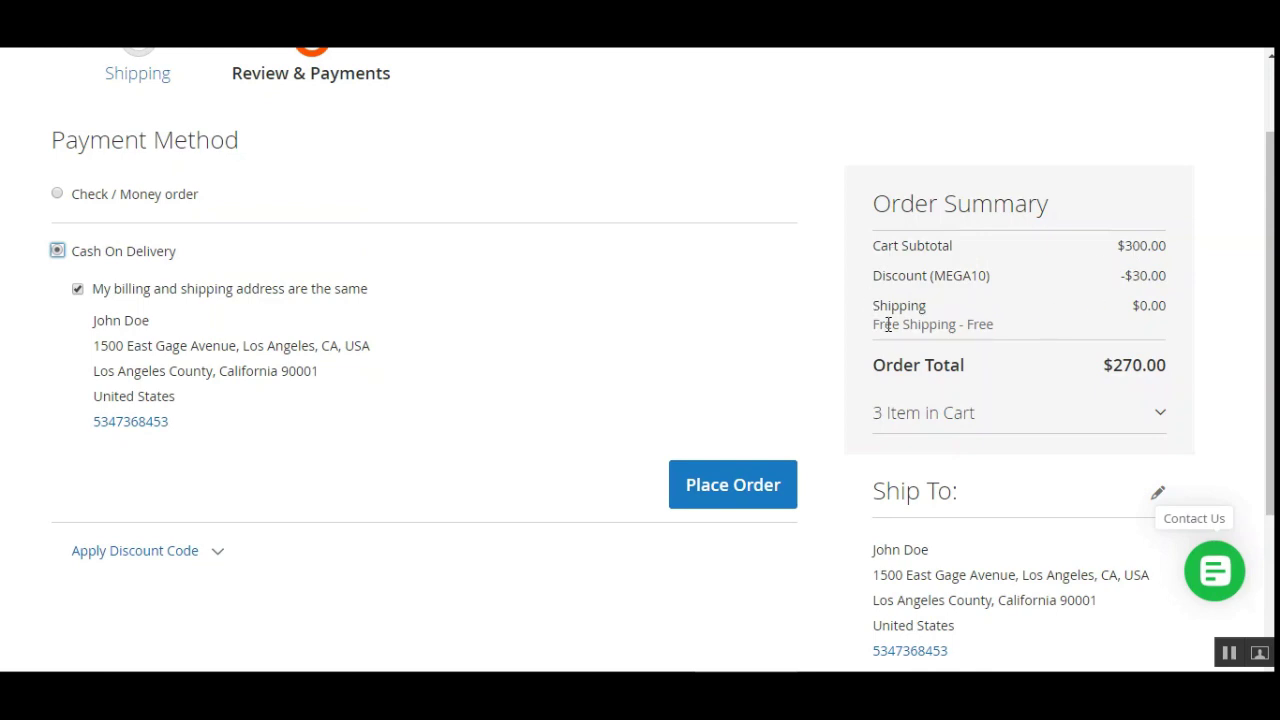
drag(880, 279, 980, 275)
click(980, 275)
Place the order and check its Discount (MEGA10) row and $270.00 grand total.
click(735, 487)
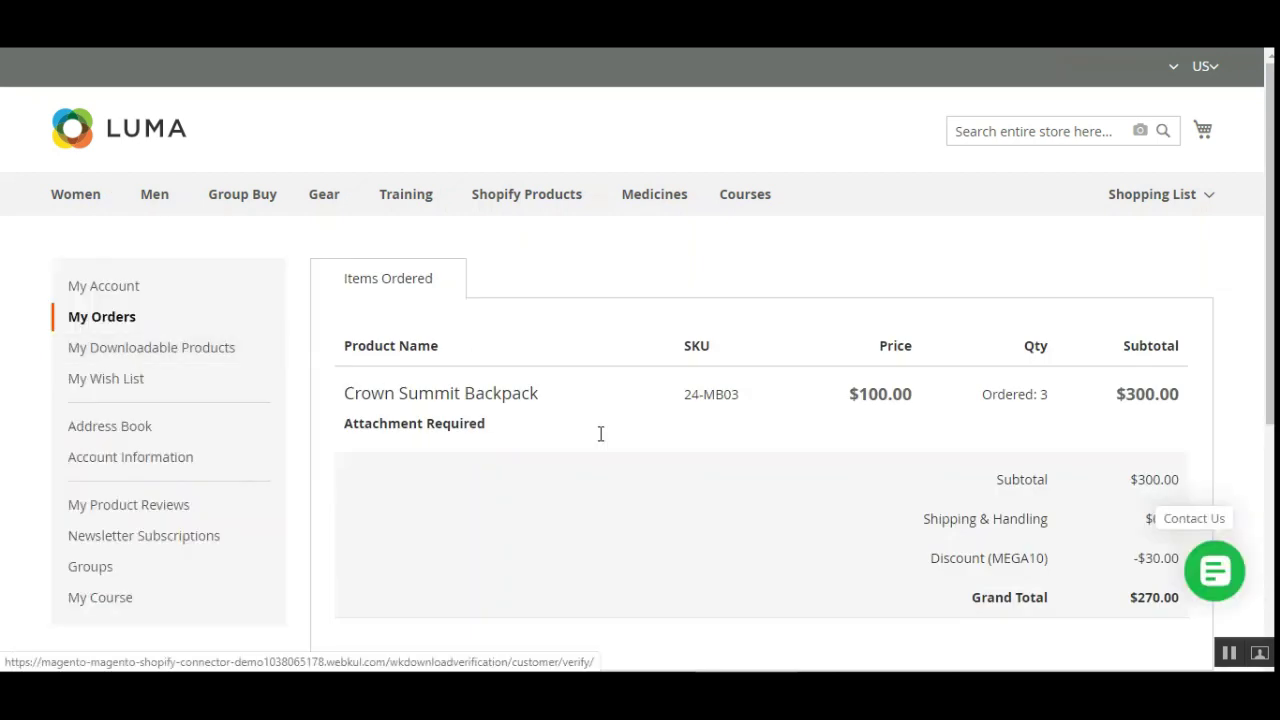
scroll(640, 360, down, 2)
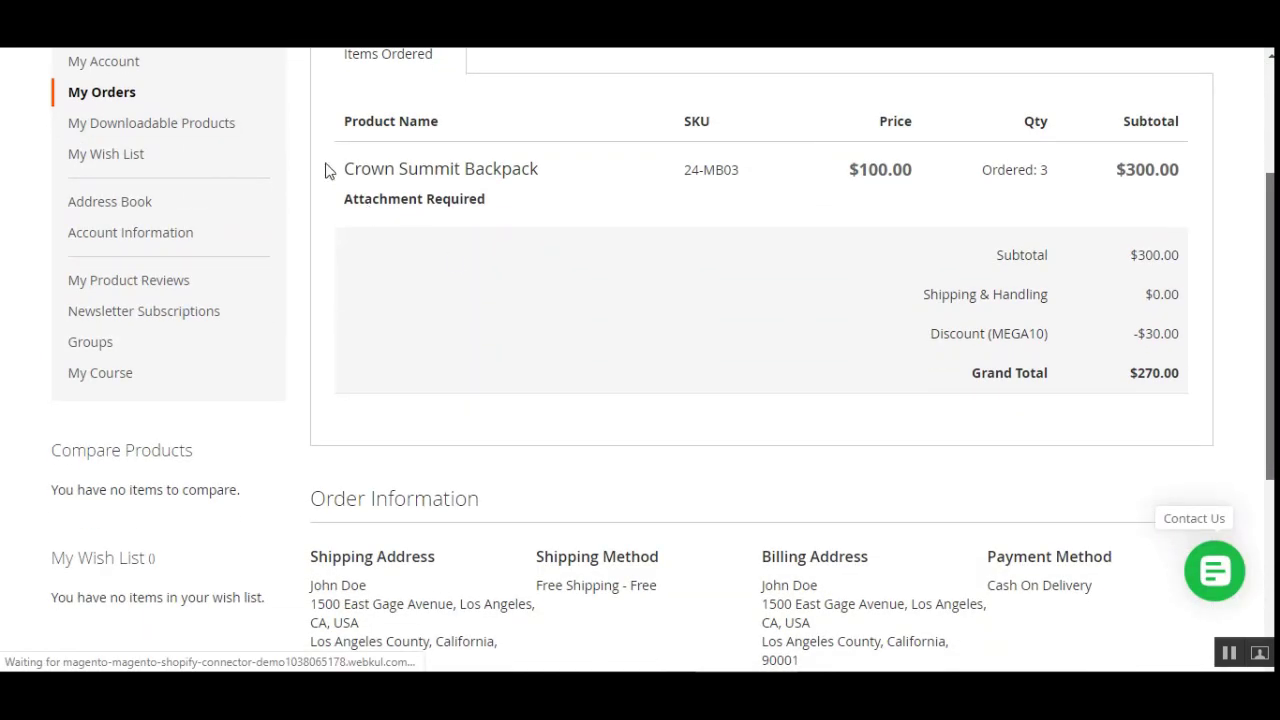
drag(331, 170, 542, 170)
click(543, 177)
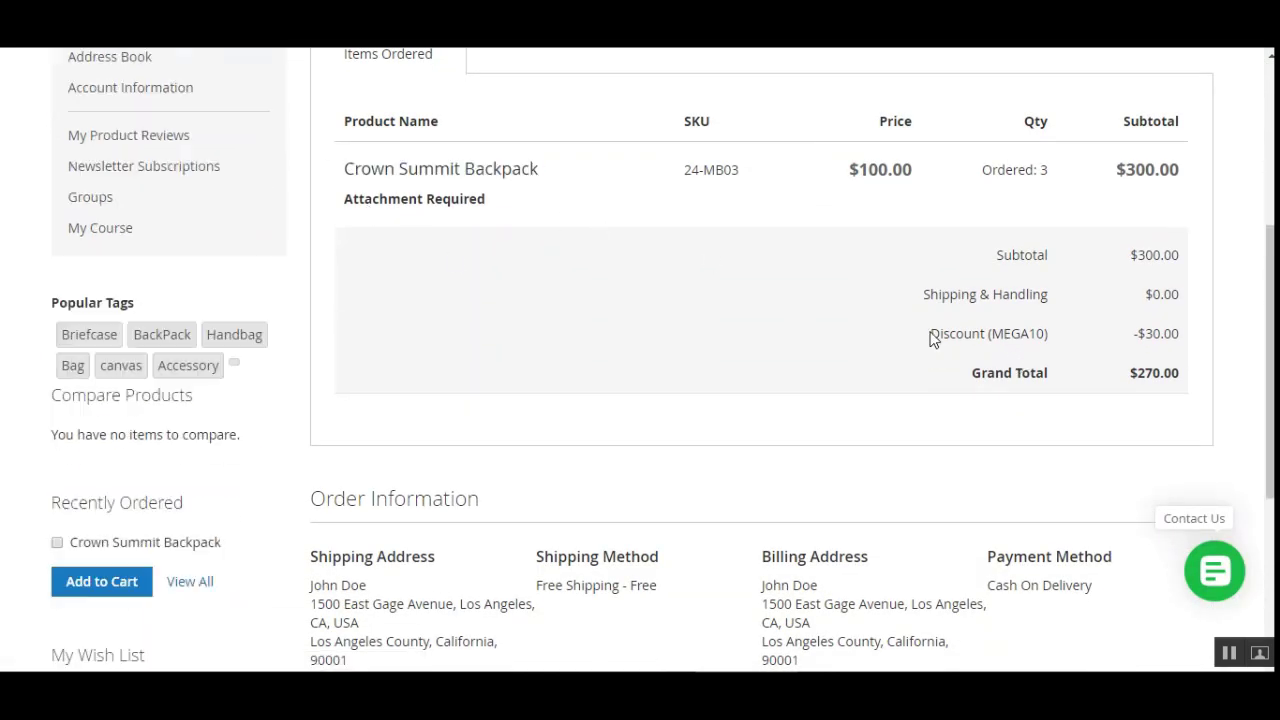
drag(934, 337, 984, 336)
click(1034, 338)
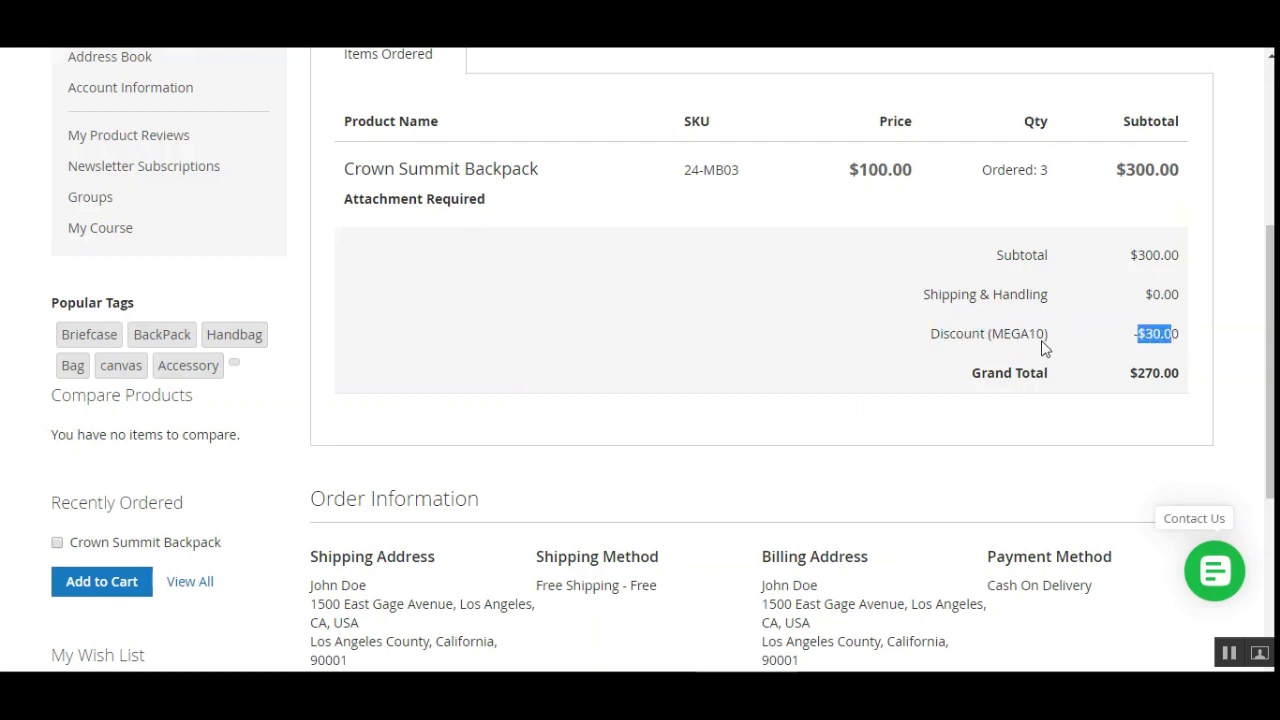
drag(993, 336, 1041, 336)
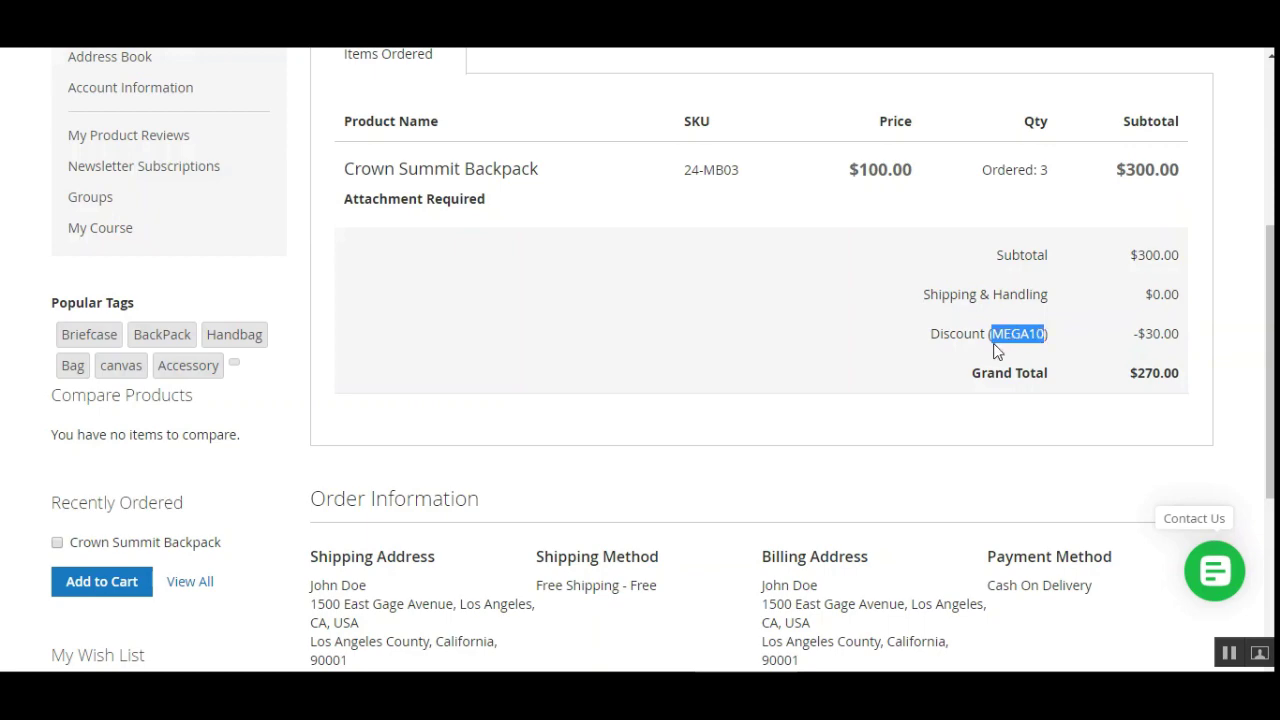
drag(1270, 360, 1270, 189)
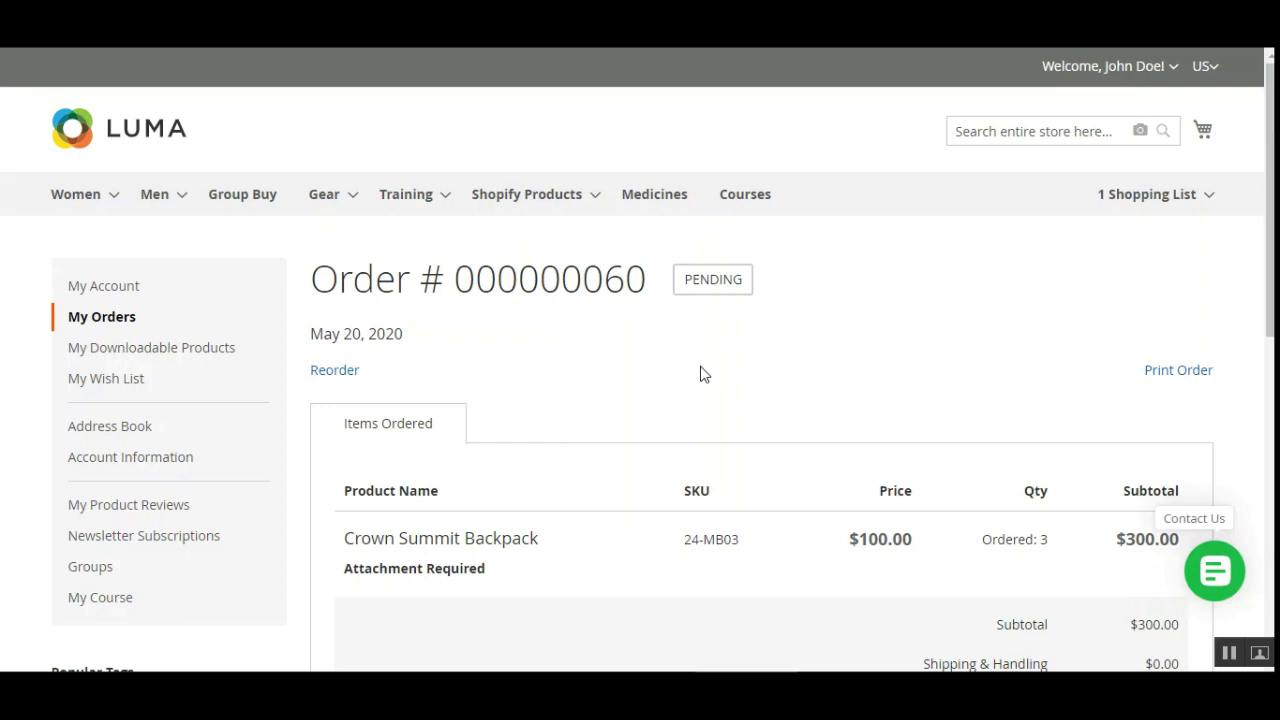
Reorder the backpacks with Free Shipping and continue to Review & Payments.
click(341, 373)
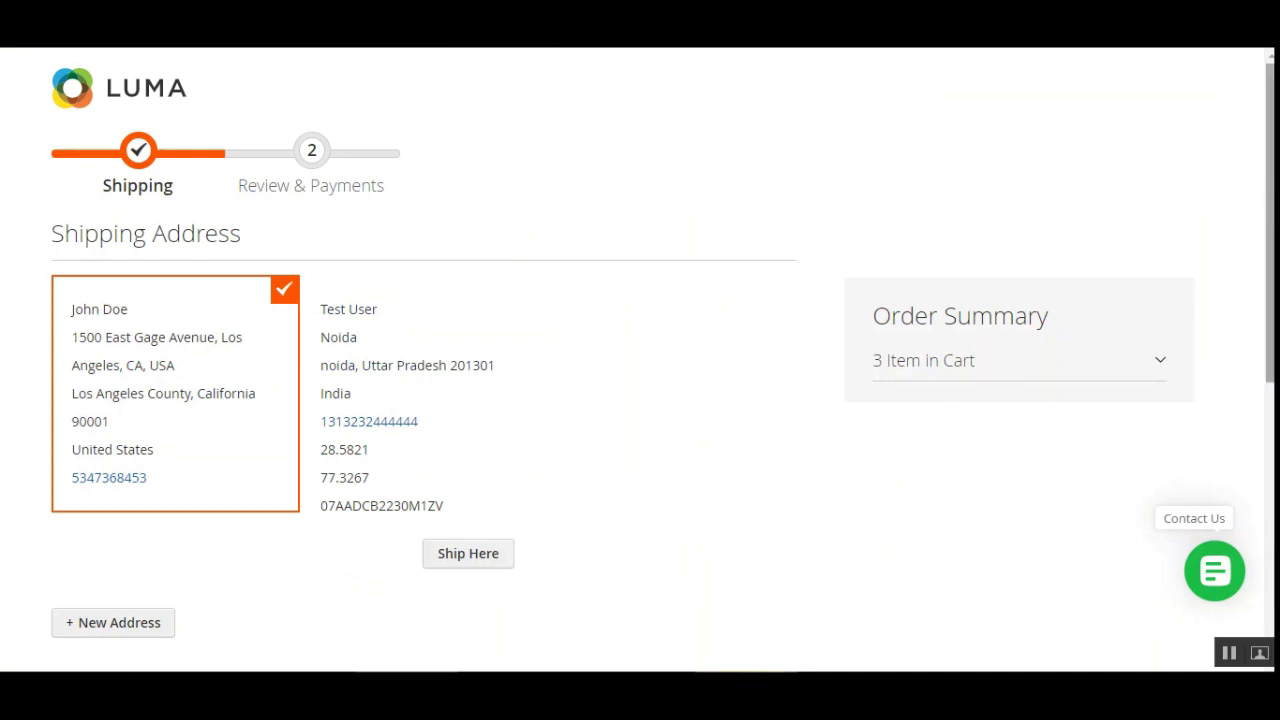
scroll(640, 360, down, 3)
scroll(476, 525, down, 3)
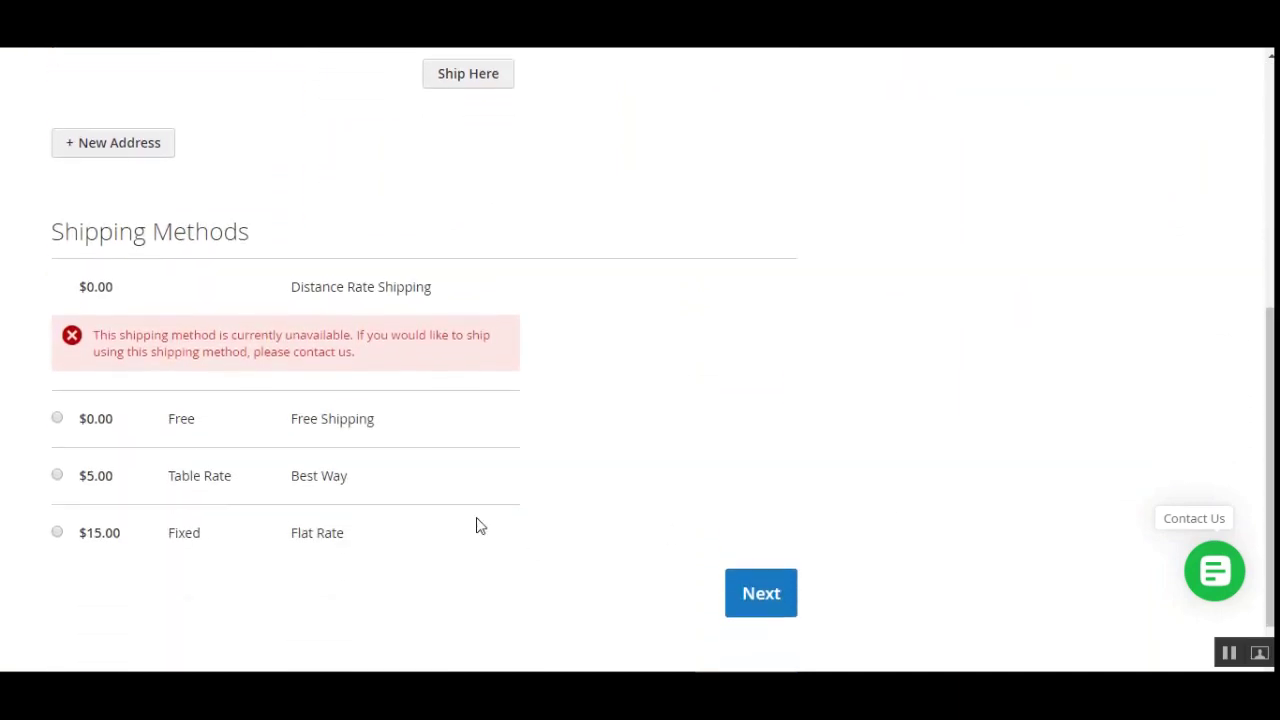
click(58, 419)
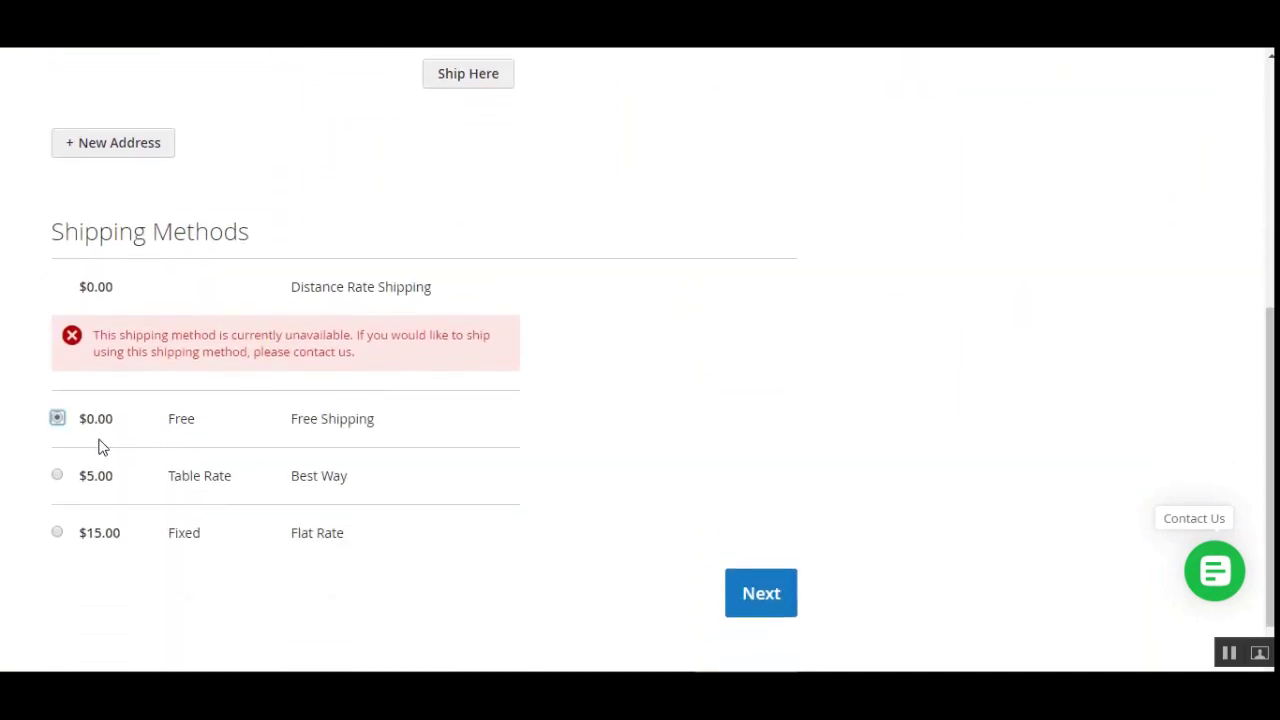
click(757, 596)
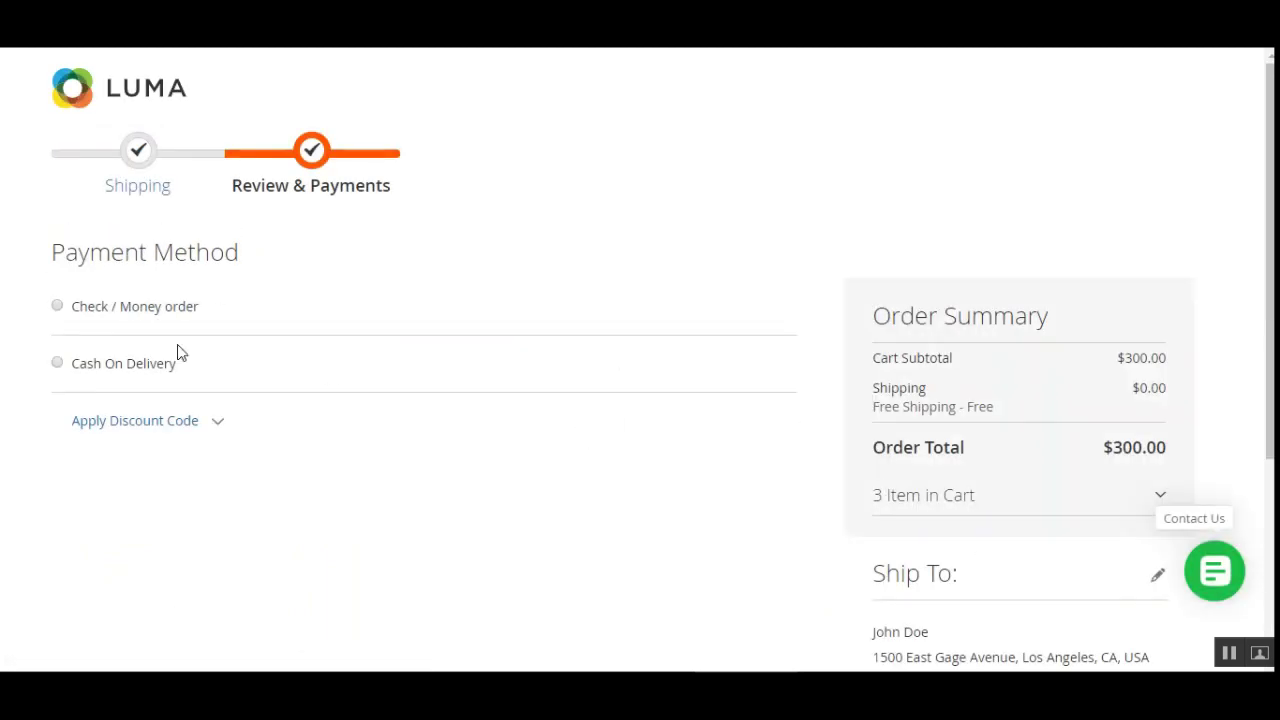
Pay with Cash On Delivery and apply discount code Flat100.
click(60, 365)
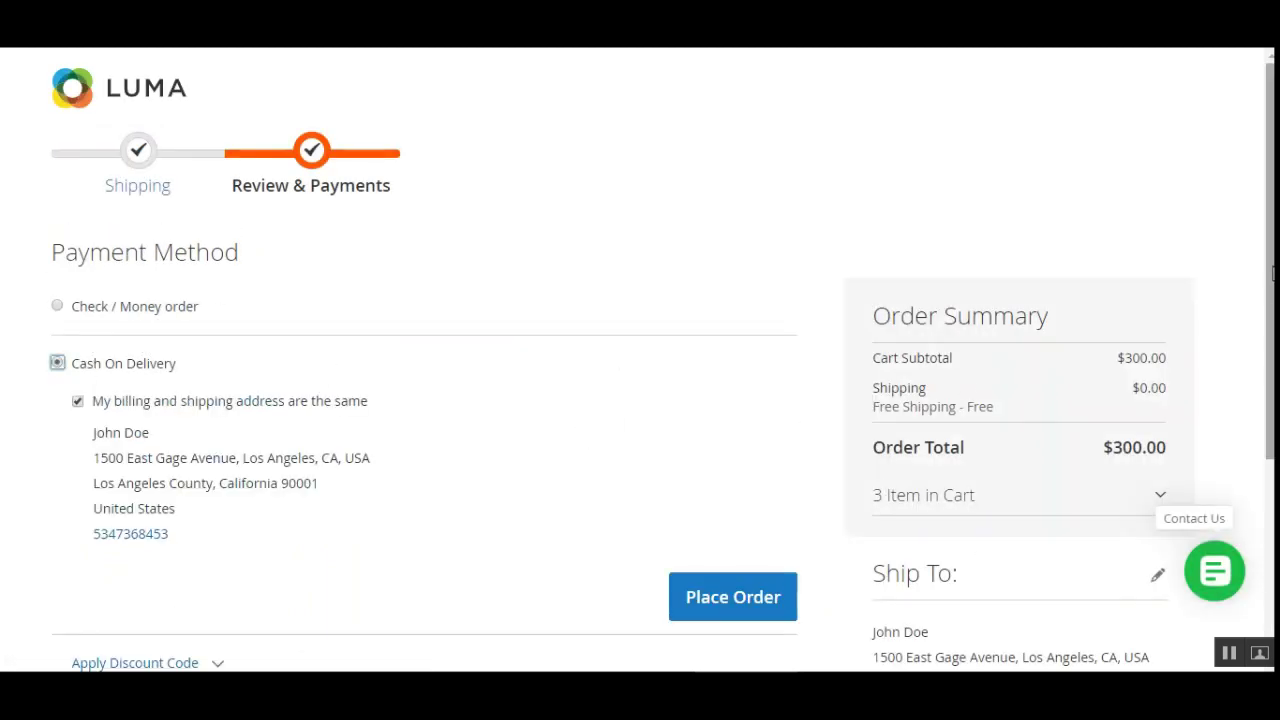
scroll(174, 515, down, 2)
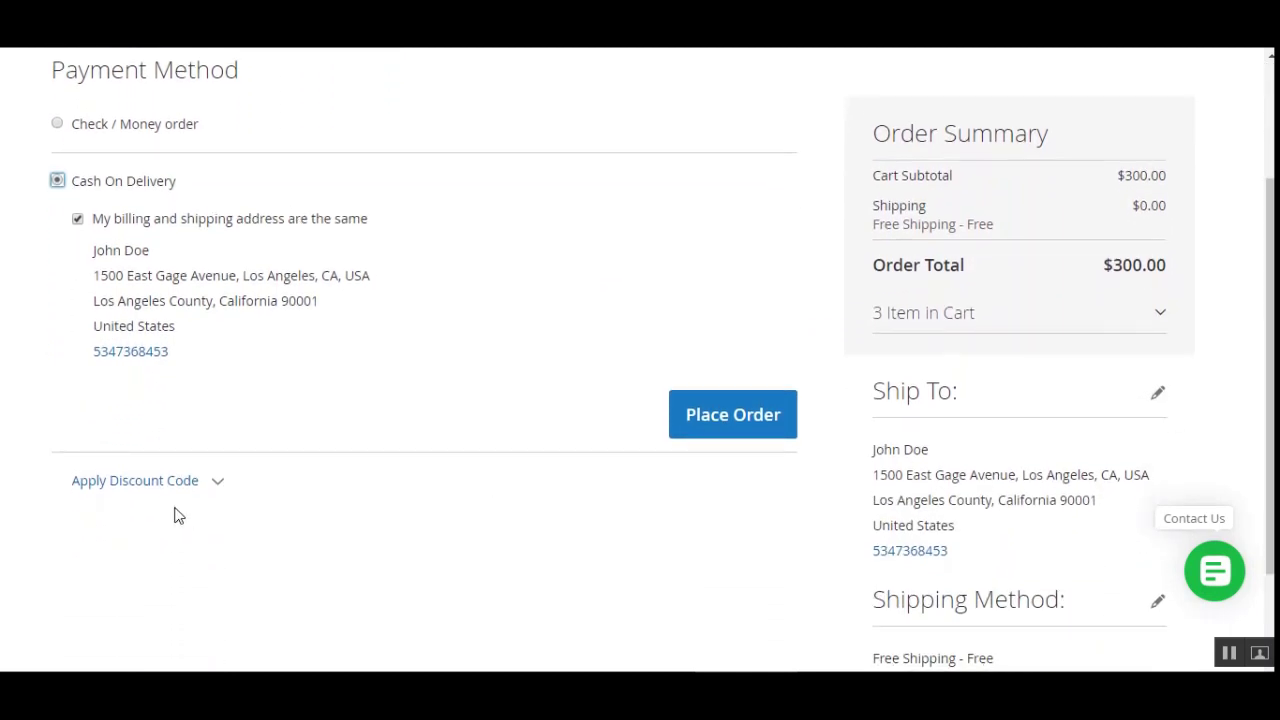
click(212, 484)
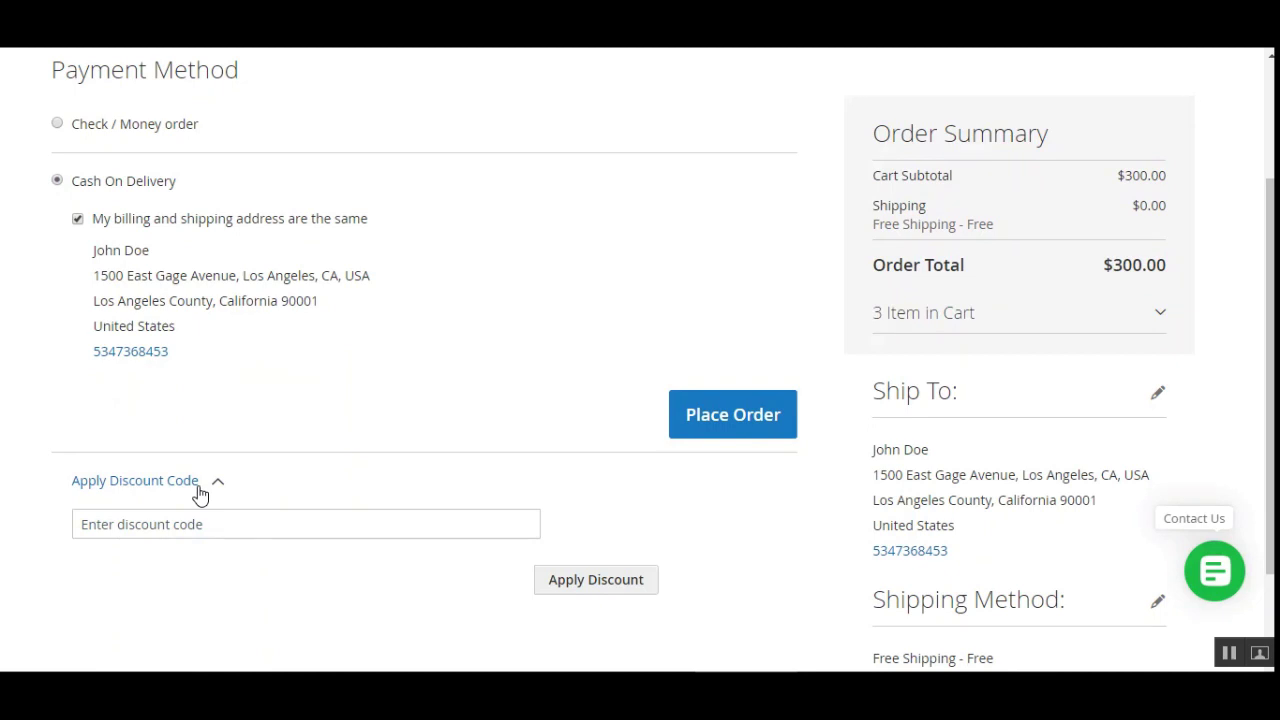
click(201, 524)
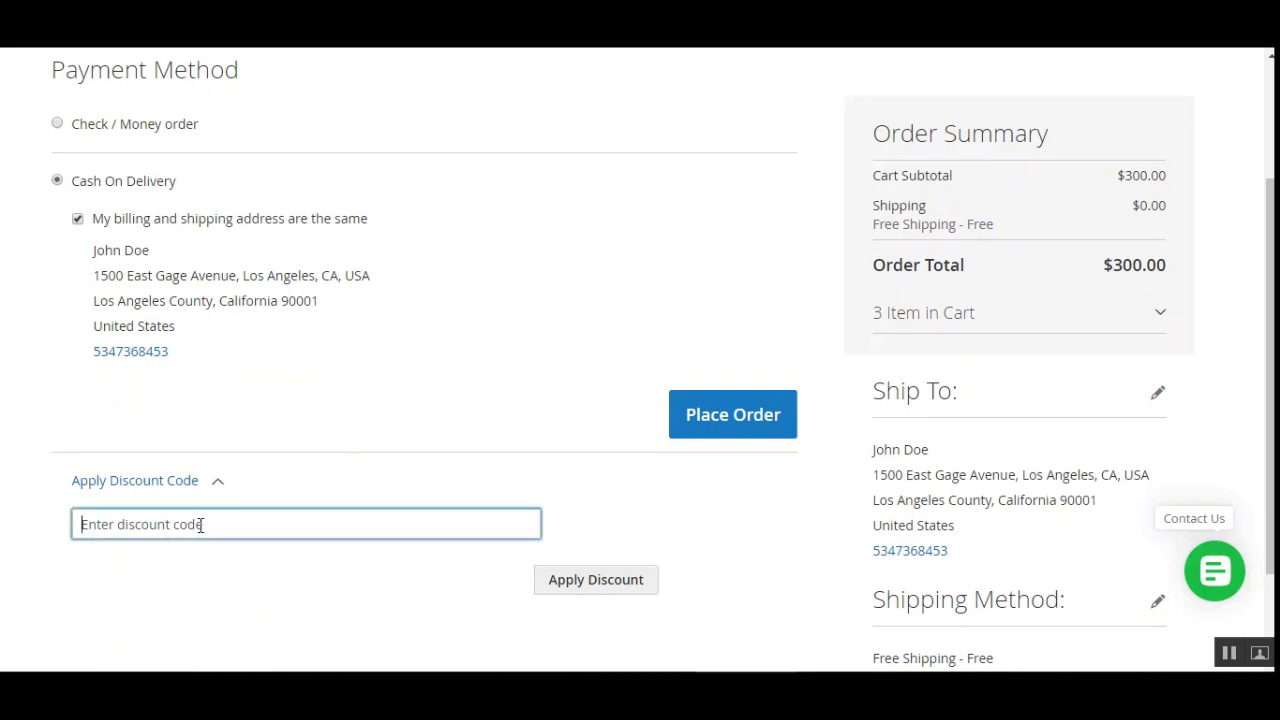
text(Flat100)
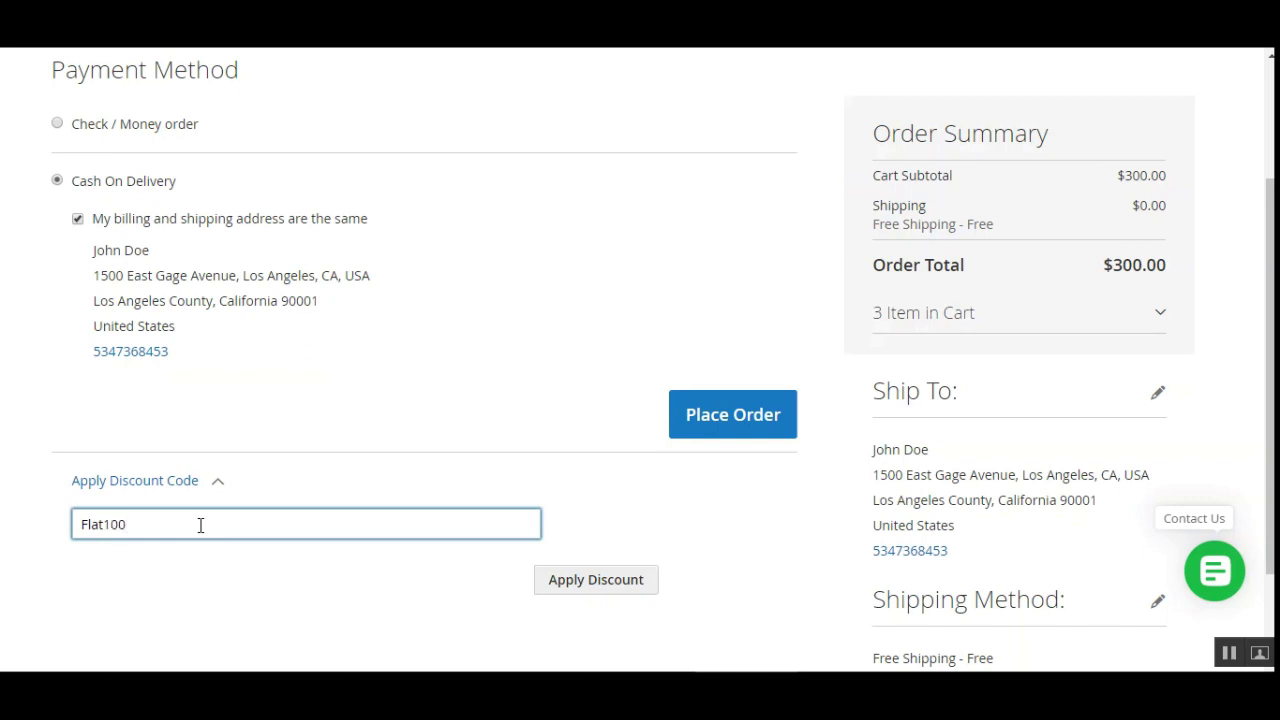
click(603, 590)
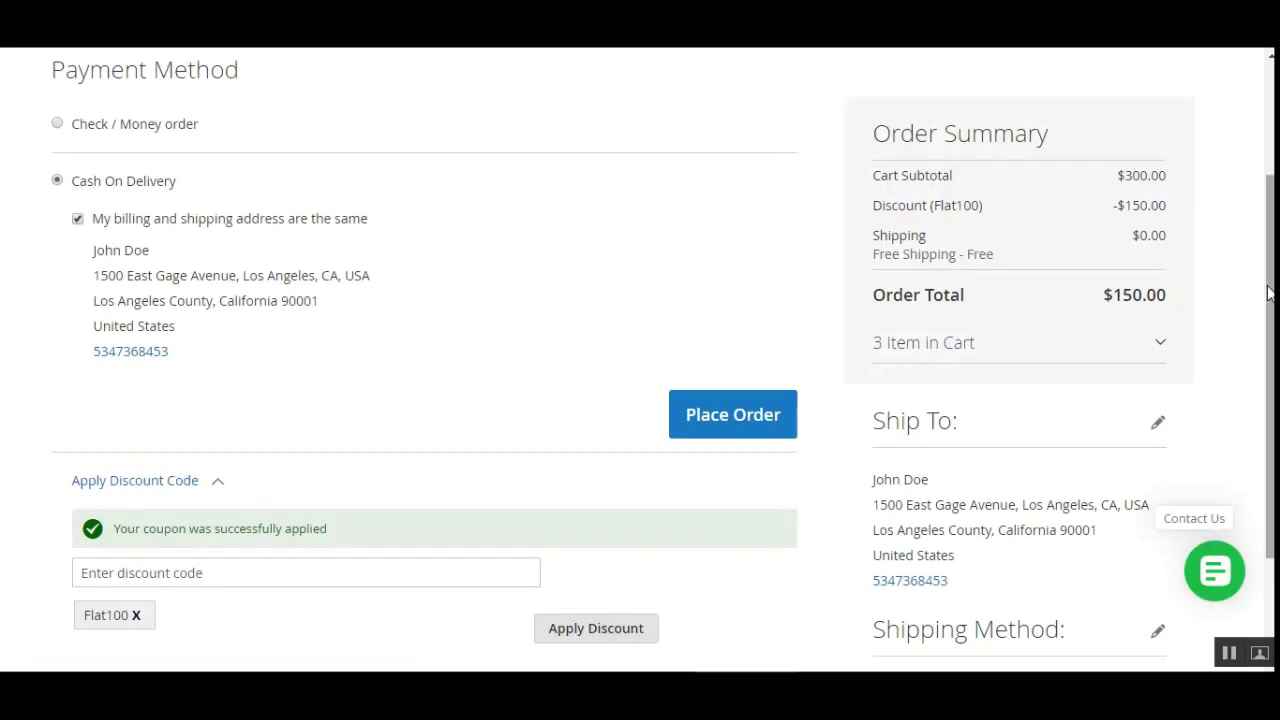
drag(1269, 297, 1269, 352)
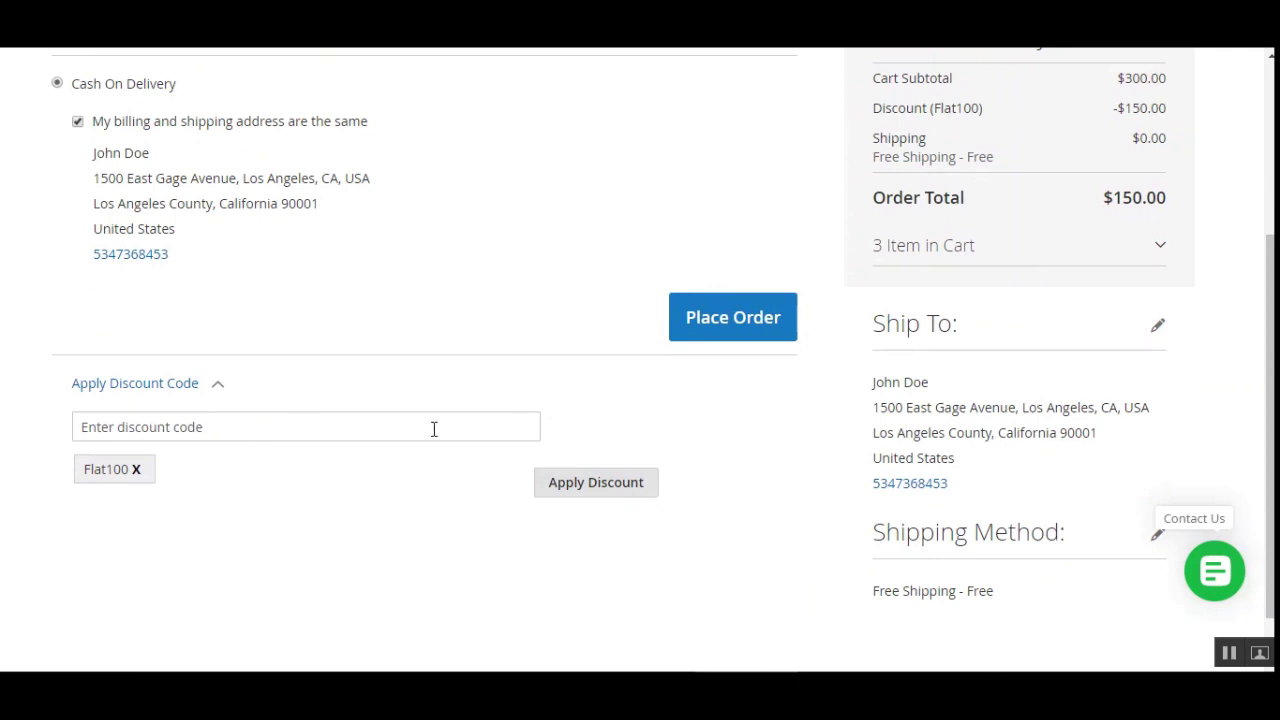
scroll(1100, 320, up, 1)
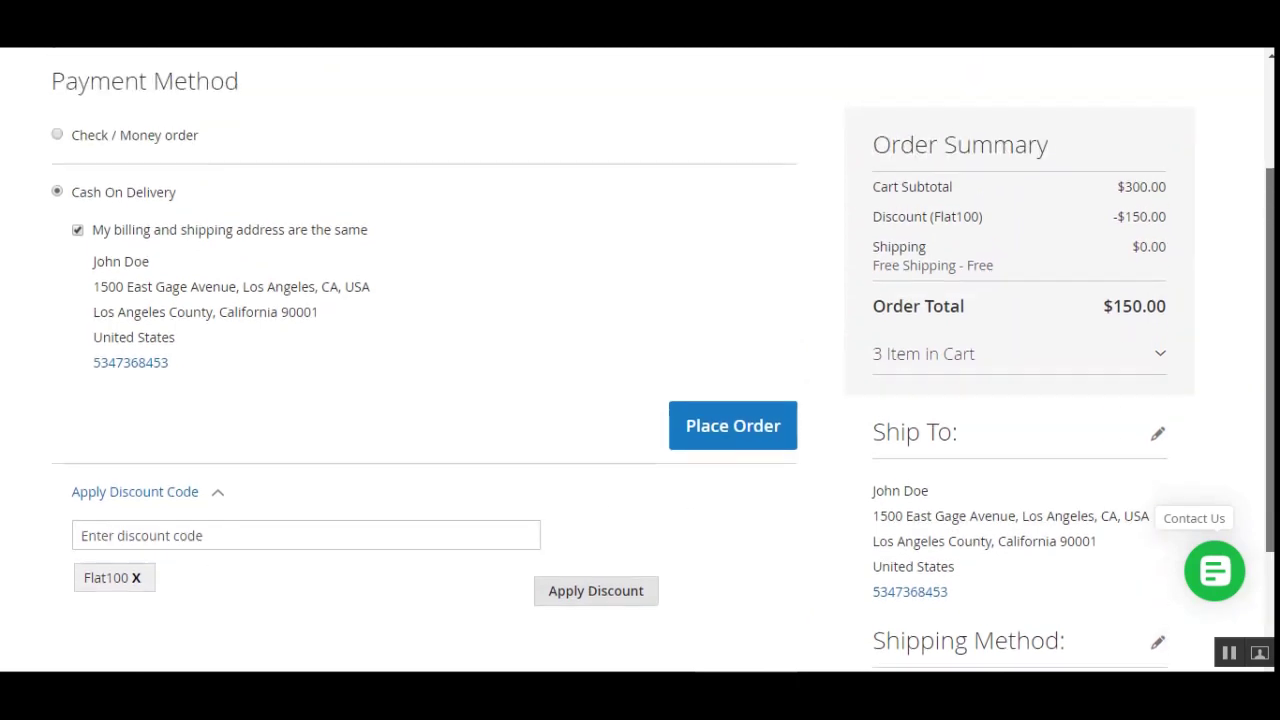
Expand the 3 items in the cart and check the $150.00 discount in the summary.
click(1160, 344)
scroll(1149, 349, down, 3)
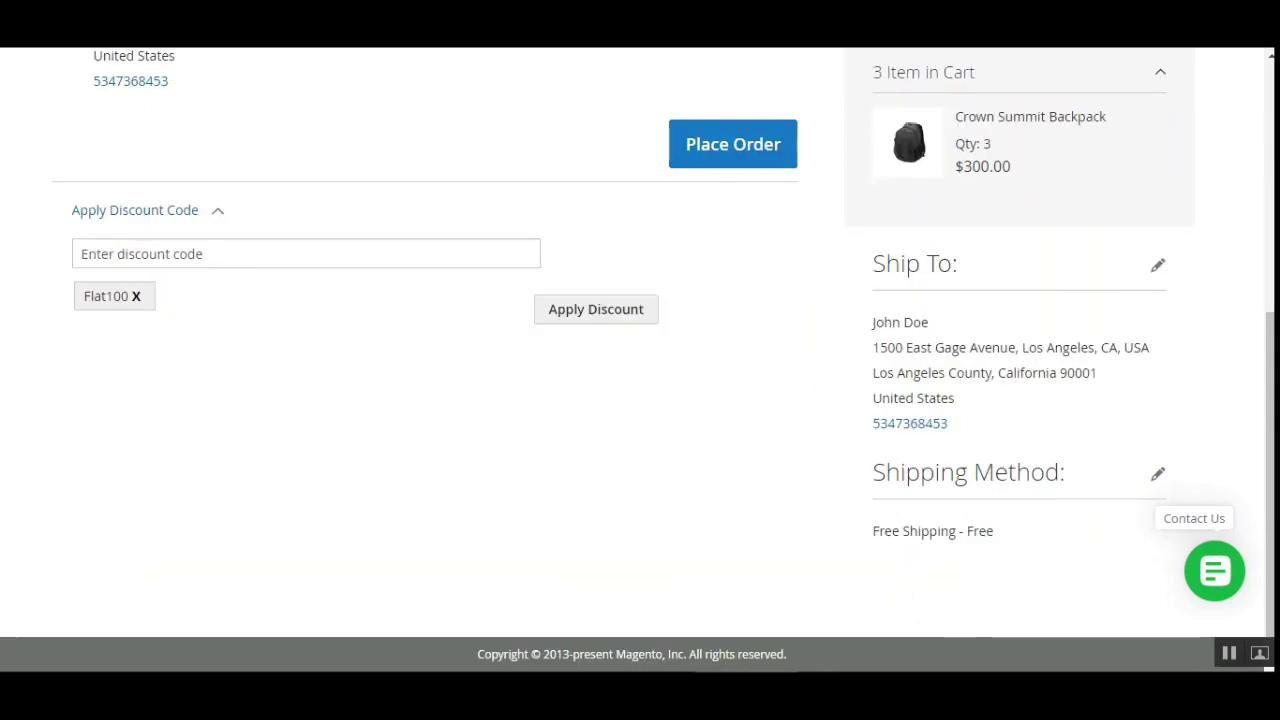
scroll(1149, 349, up, 1)
scroll(976, 312, up, 3)
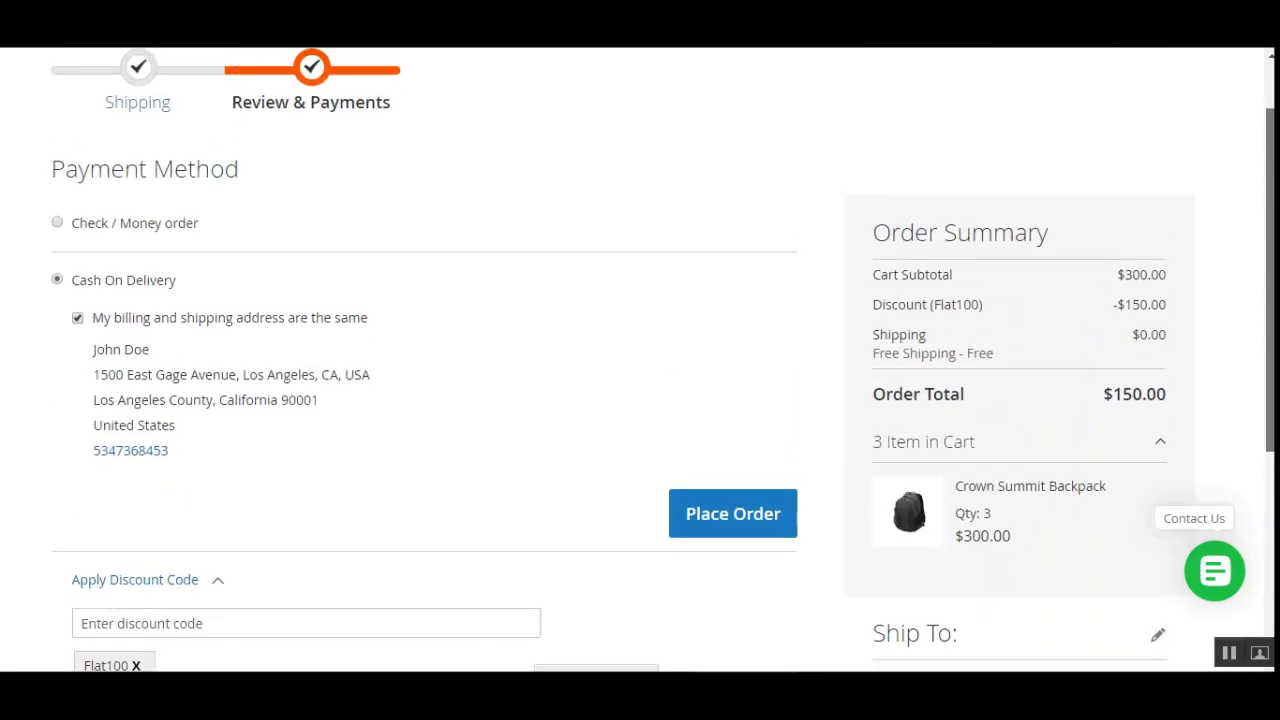
double_click(900, 305)
click(944, 305)
scroll(1270, 300, down, 1)
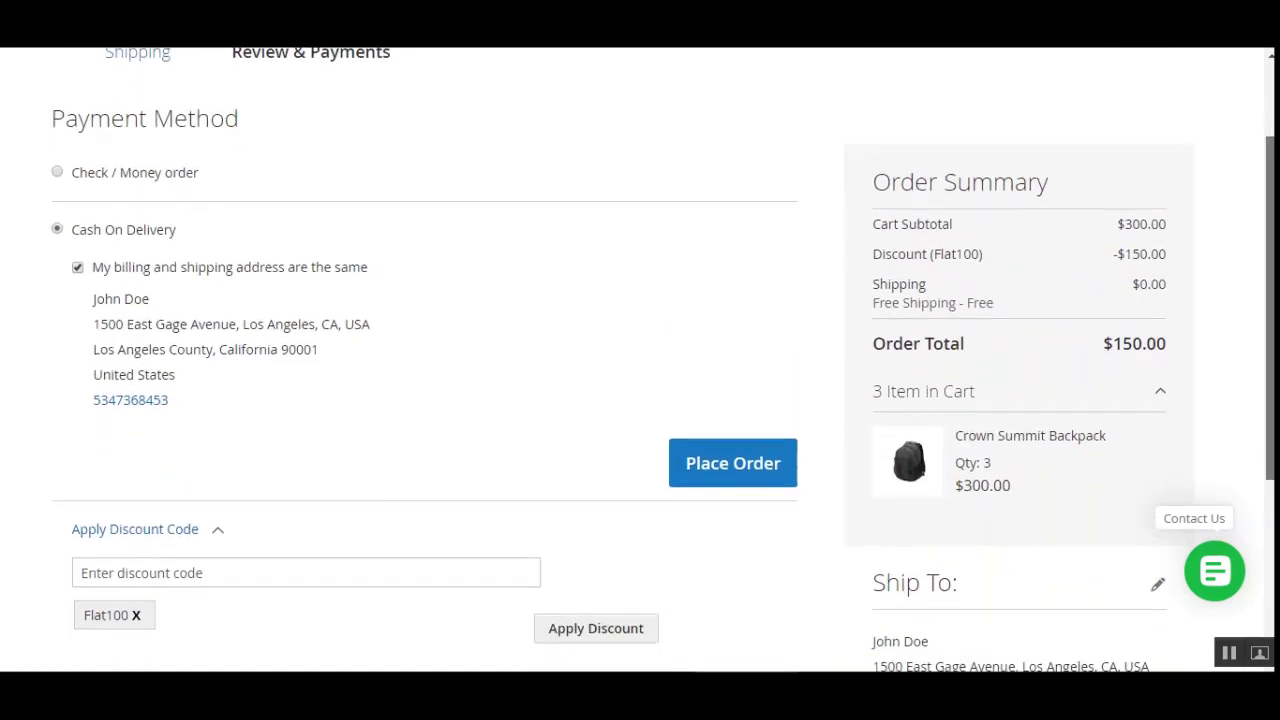
scroll(259, 474, down, 2)
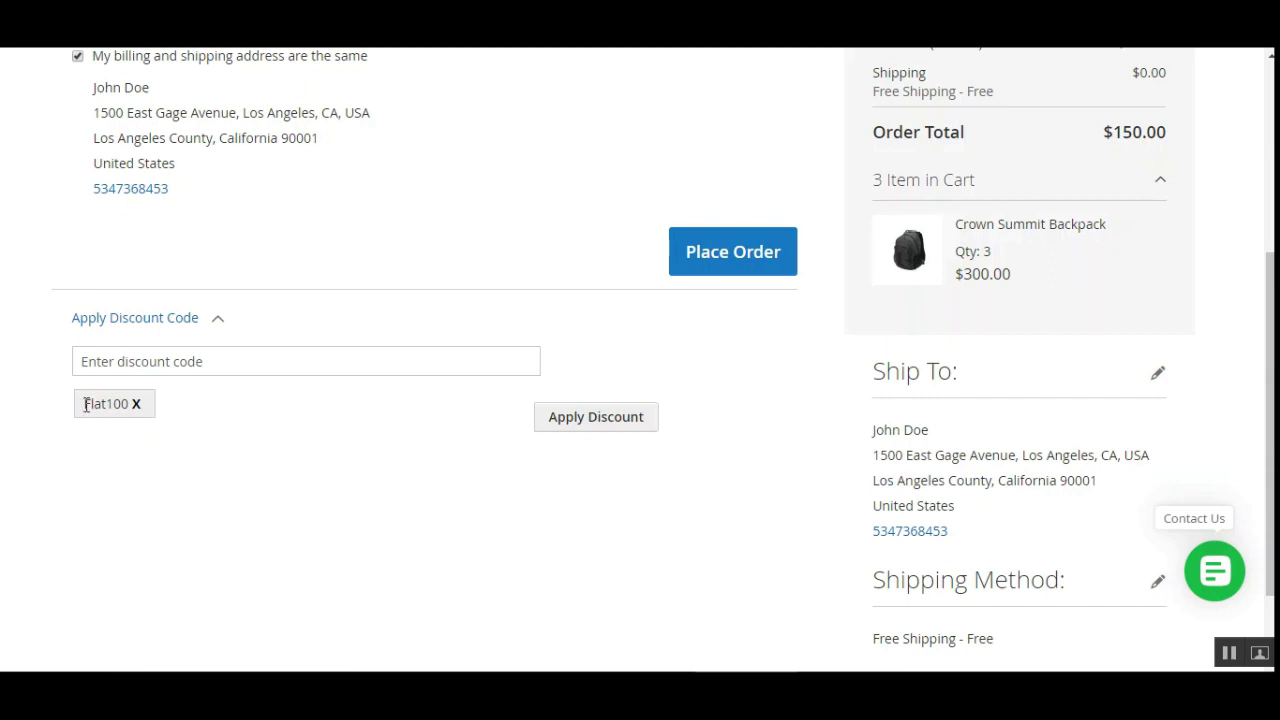
scroll(1270, 420, down, 1)
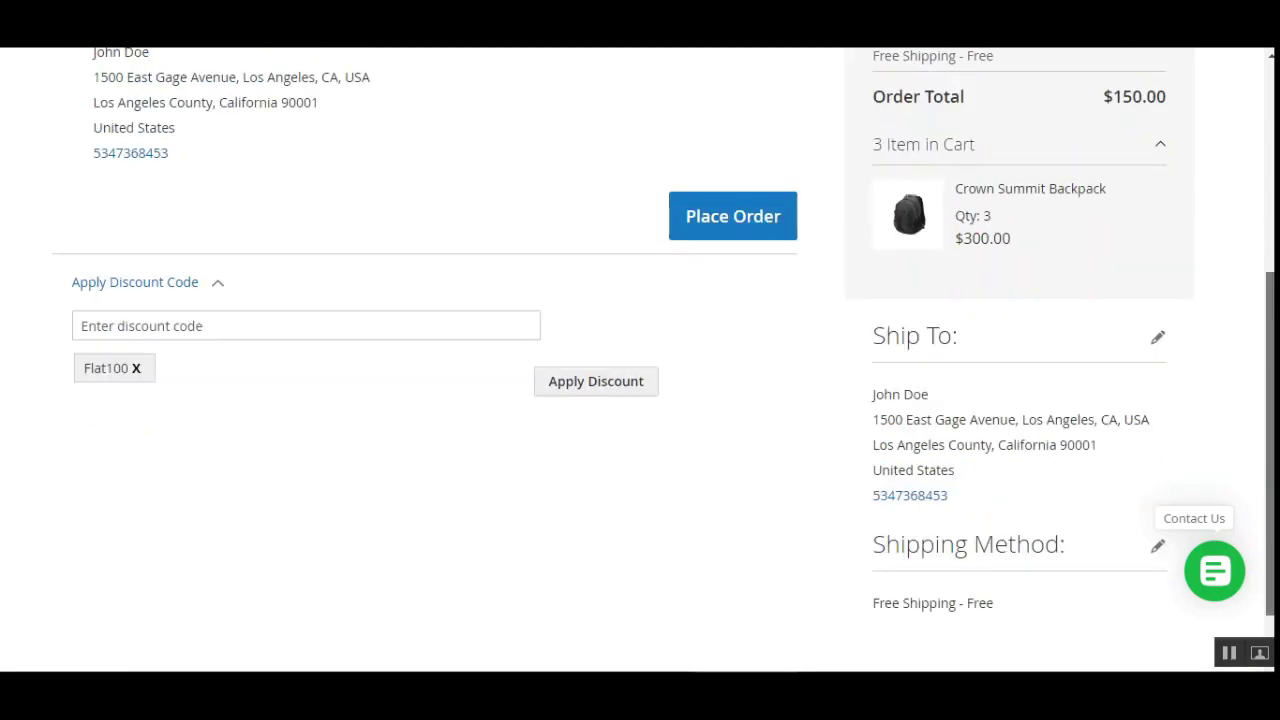
scroll(1270, 420, up, 2)
Place the Flat100 order and check its Discount (Flat100) row and $150.00 grand total.
click(765, 345)
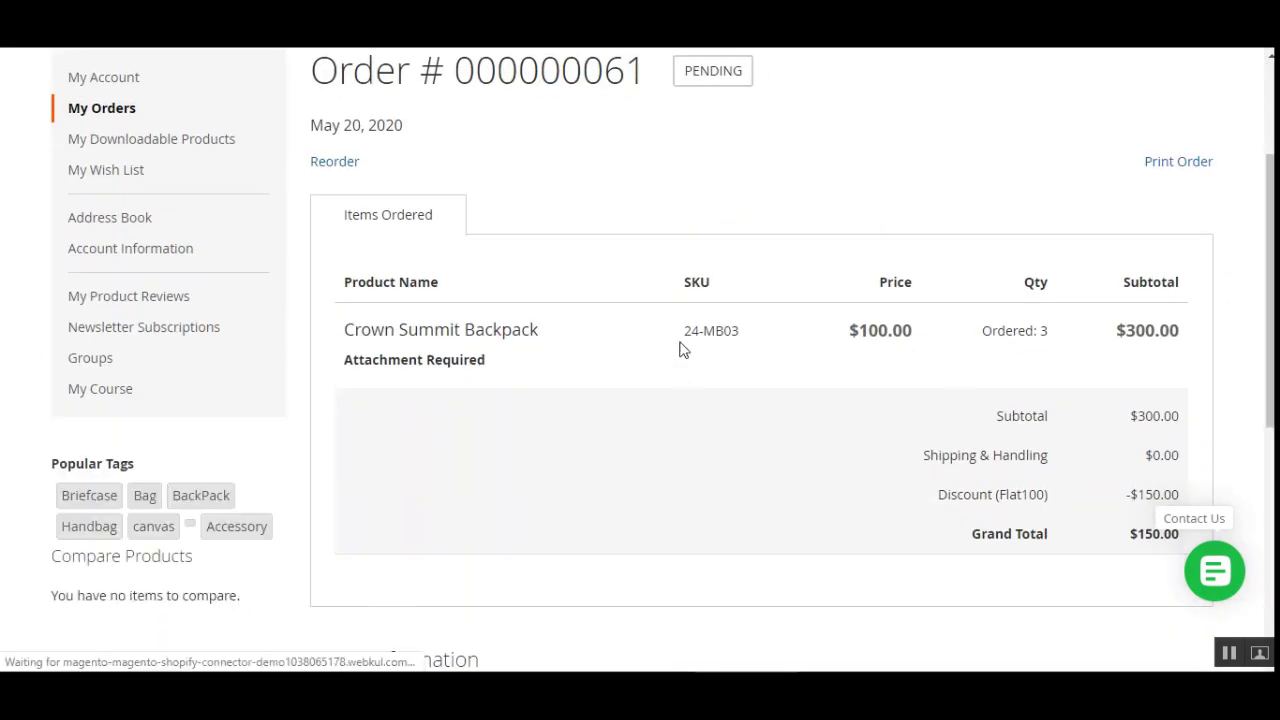
scroll(1068, 315, down, 2)
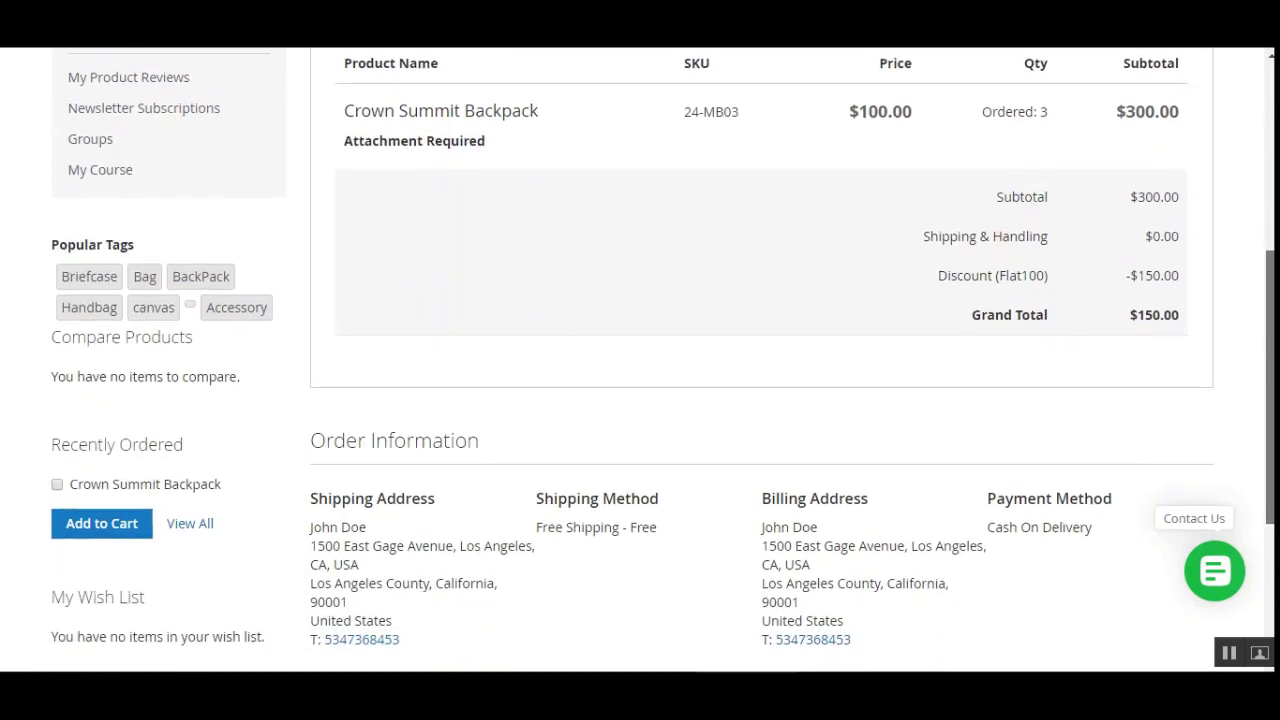
drag(943, 287, 1047, 288)
drag(1128, 289, 1257, 323)
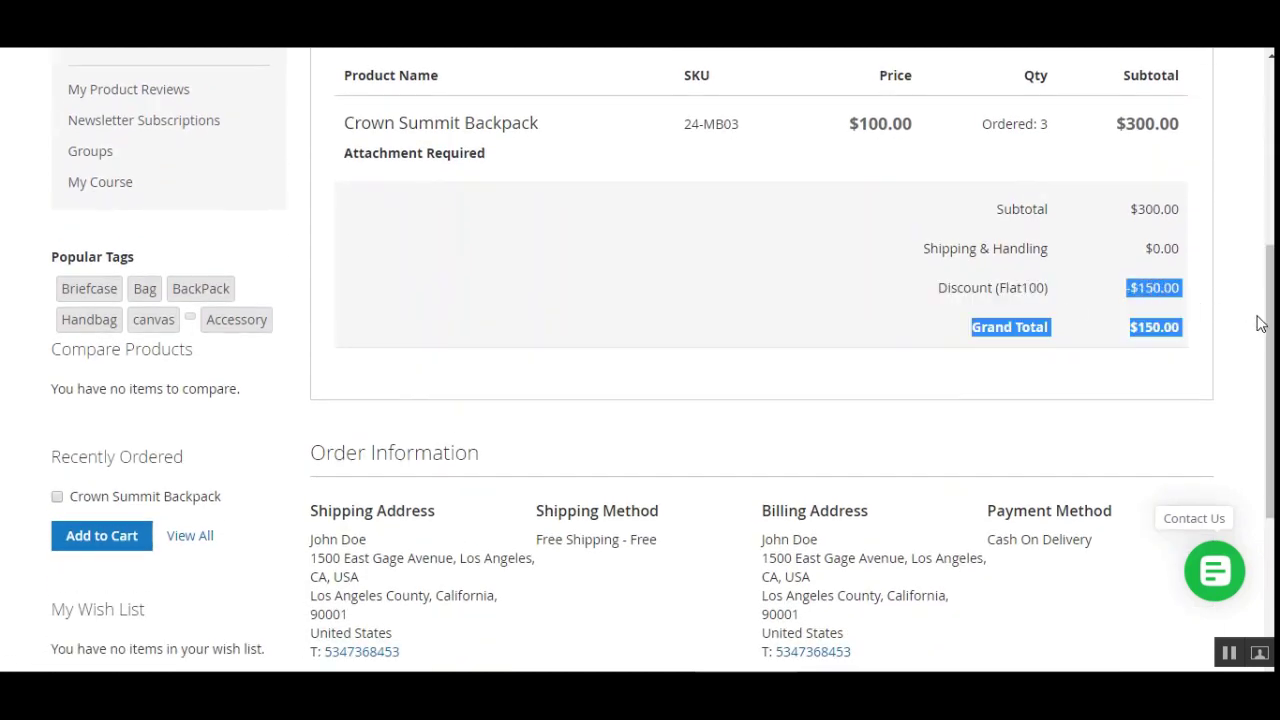
click(1224, 339)
scroll(1260, 334, up, 1)
scroll(1055, 302, up, 3)
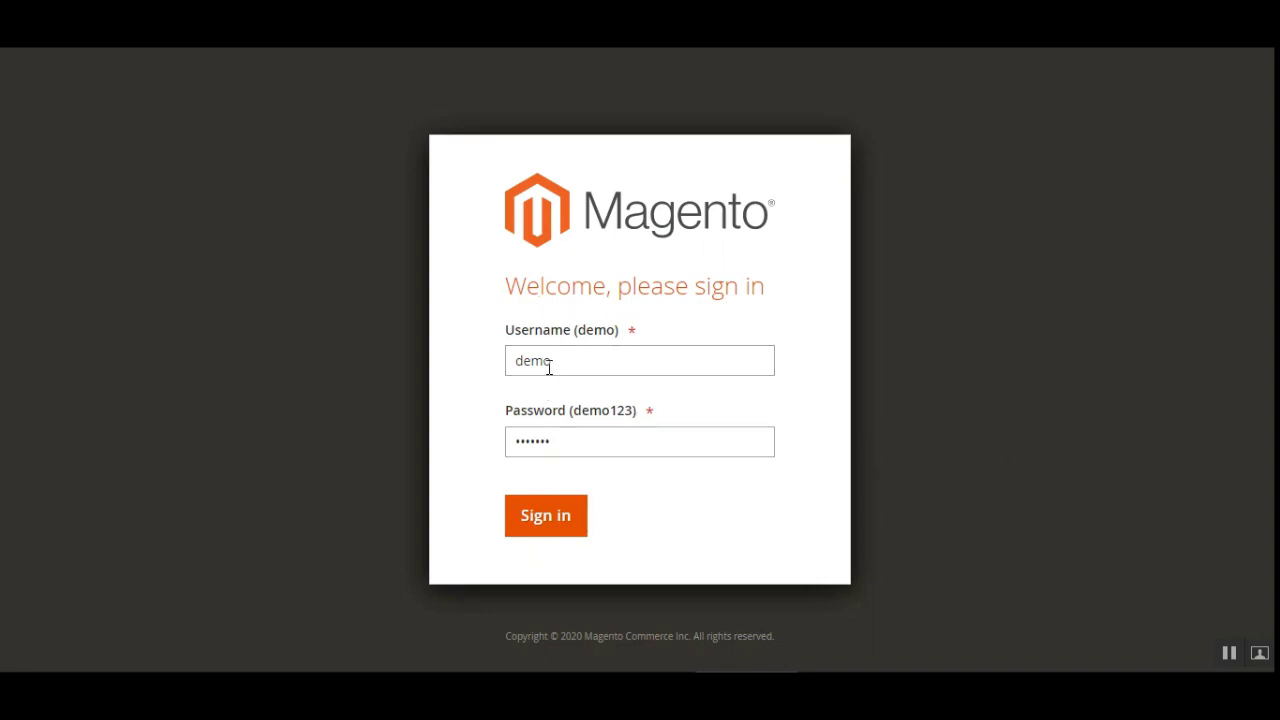
Sign in to Magento Admin, close the Incoming Message popup and open the Stores menu.
click(548, 522)
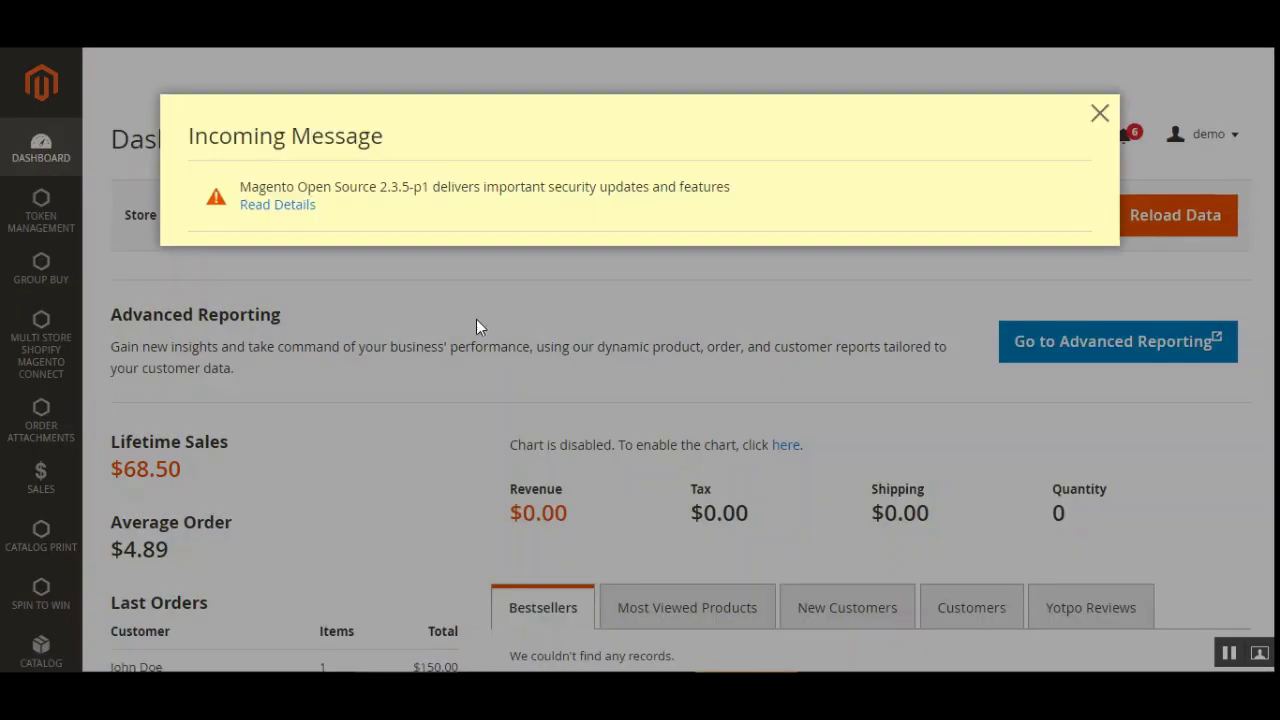
click(1099, 115)
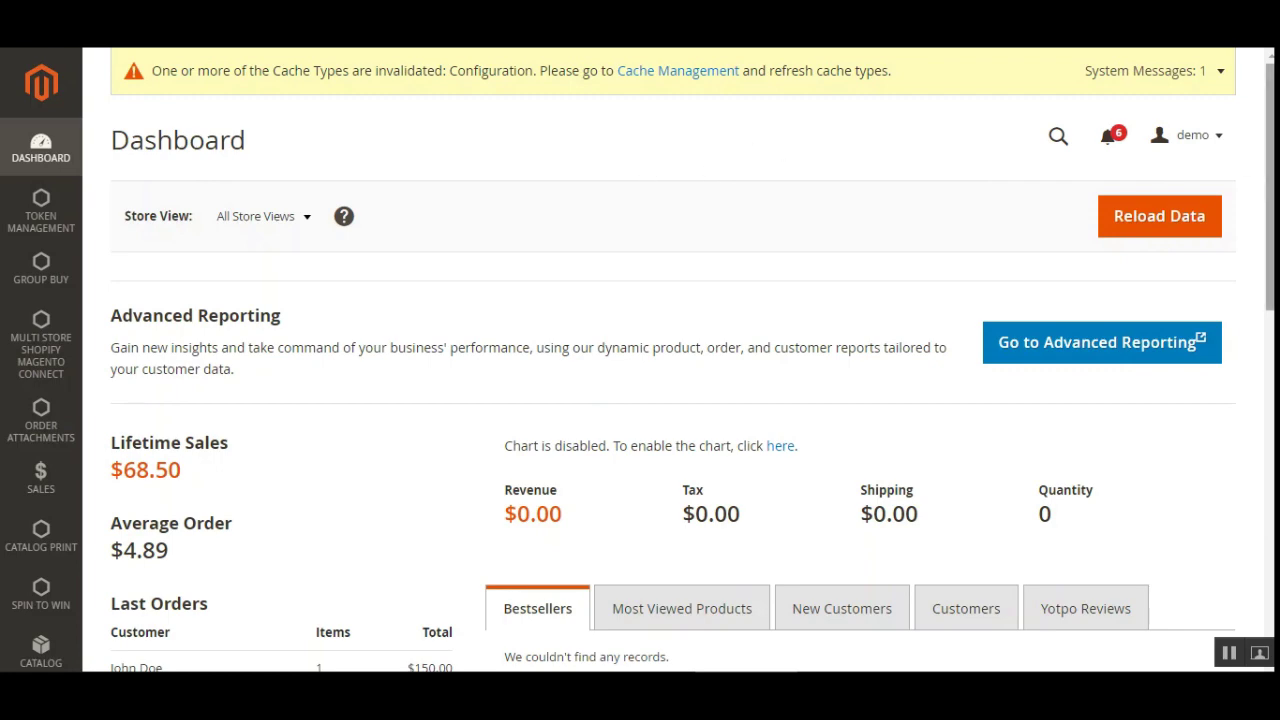
scroll(1262, 200, down, 4)
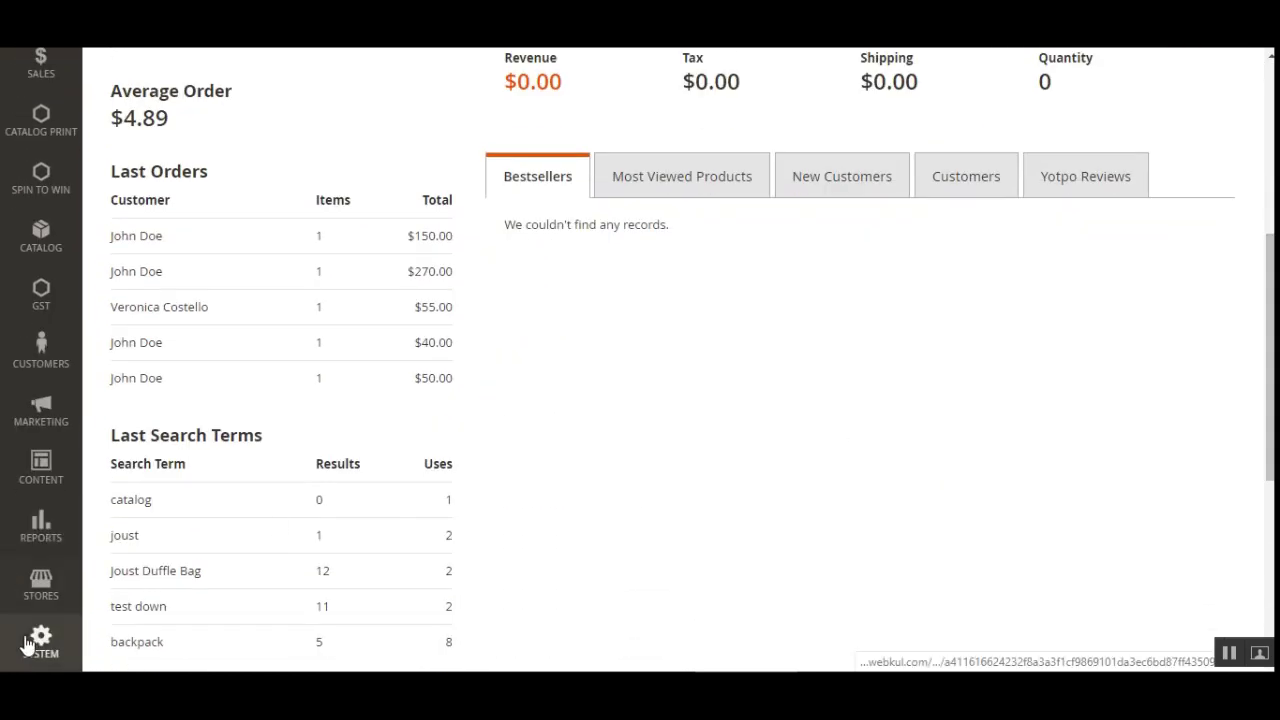
click(40, 585)
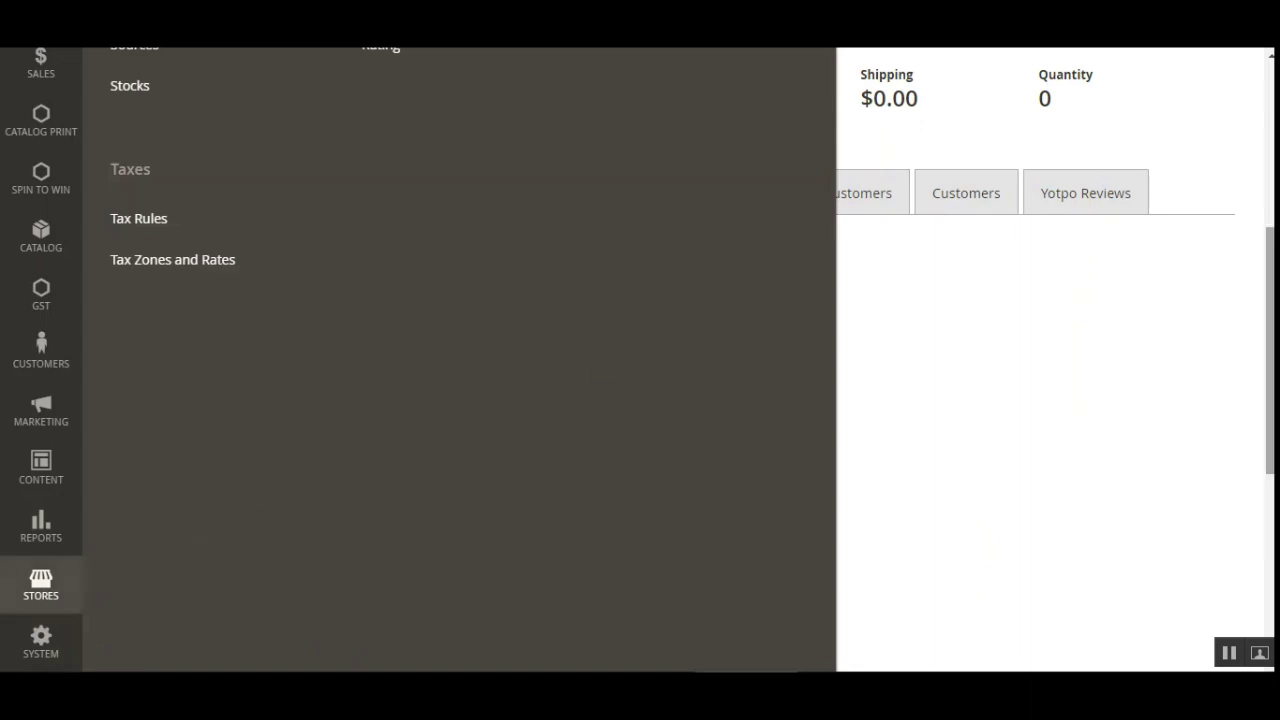
scroll(94, 500, up, 5)
Open the store Configuration page and scroll the left panel down to the WEBKUL sections.
click(176, 255)
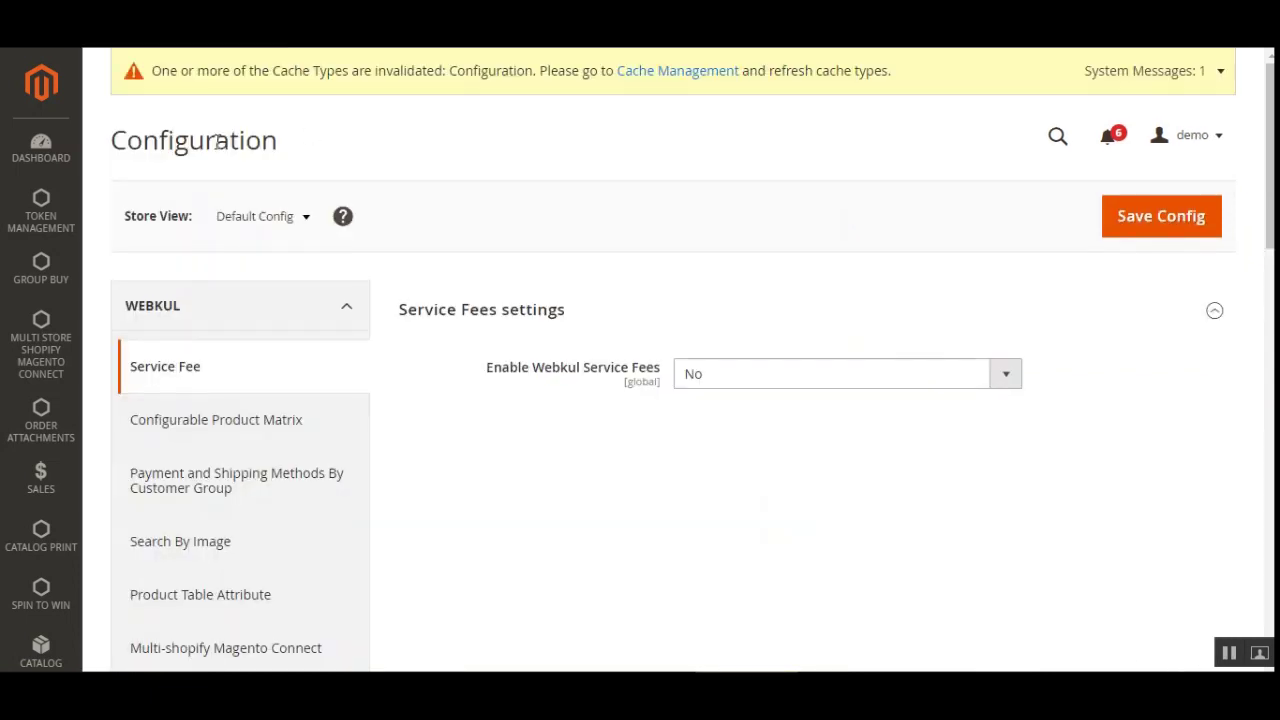
drag(155, 141, 243, 141)
click(266, 141)
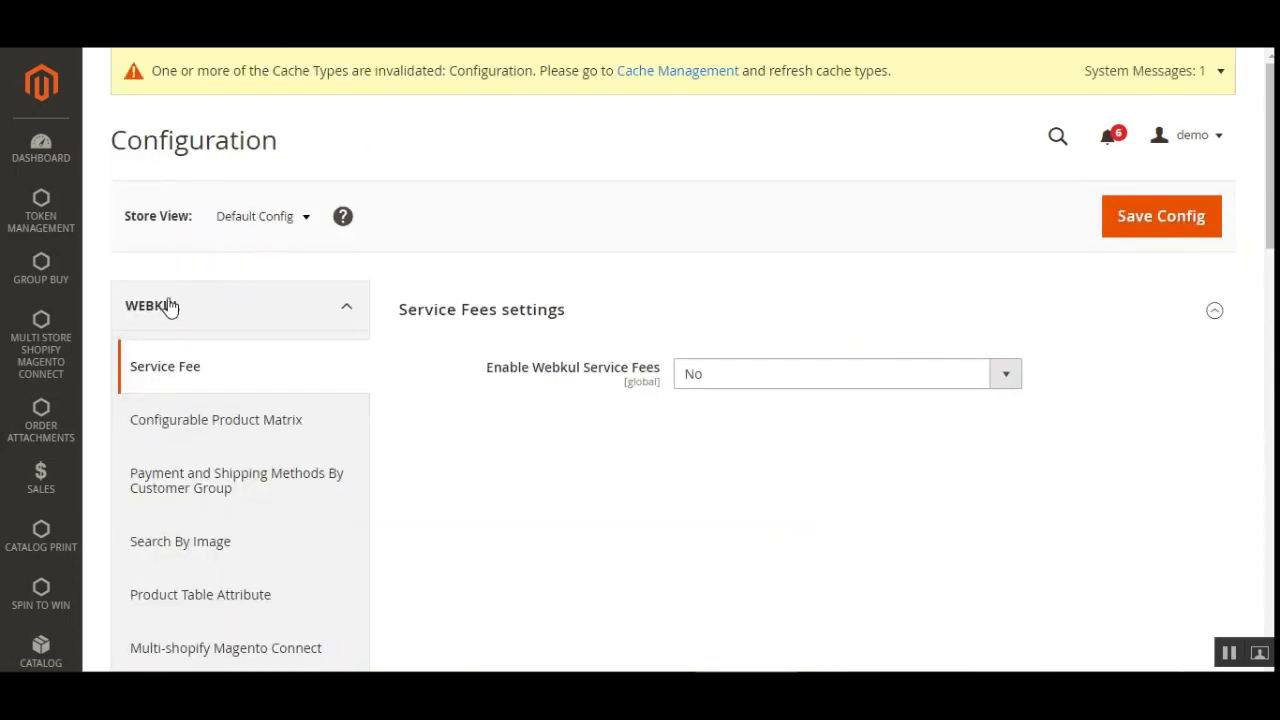
scroll(1257, 164, down, 5)
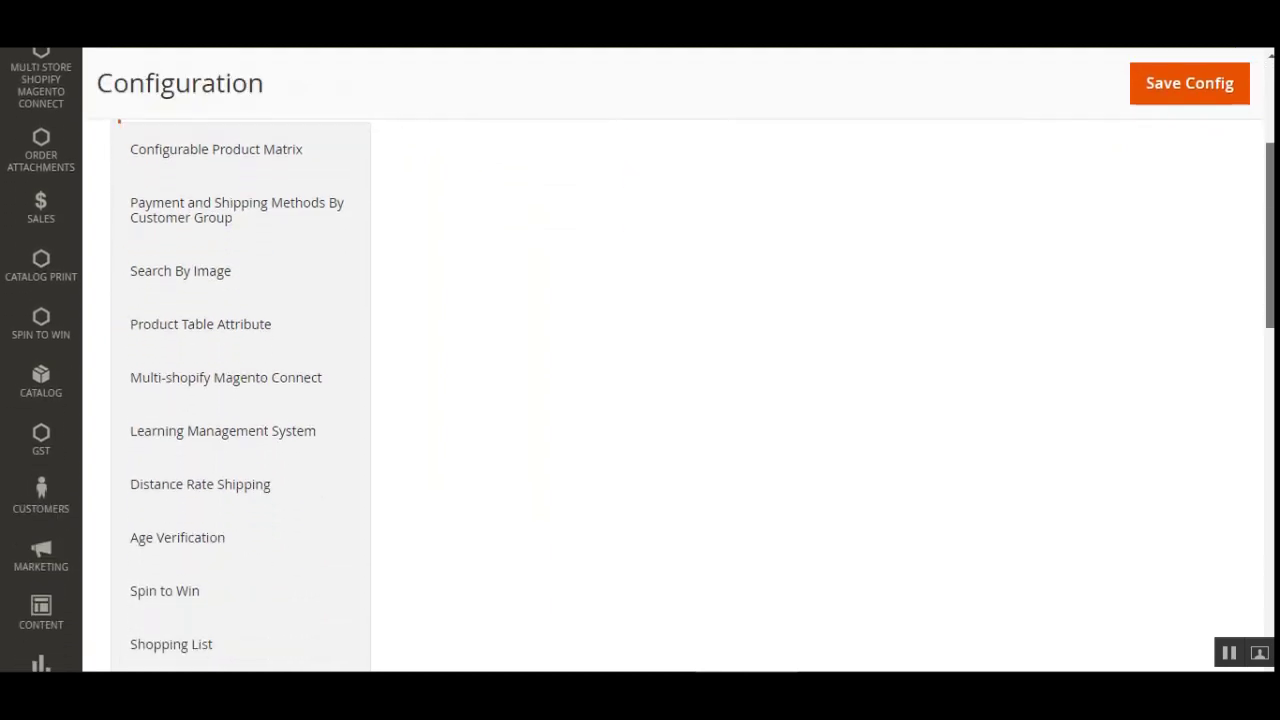
scroll(512, 416, down, 5)
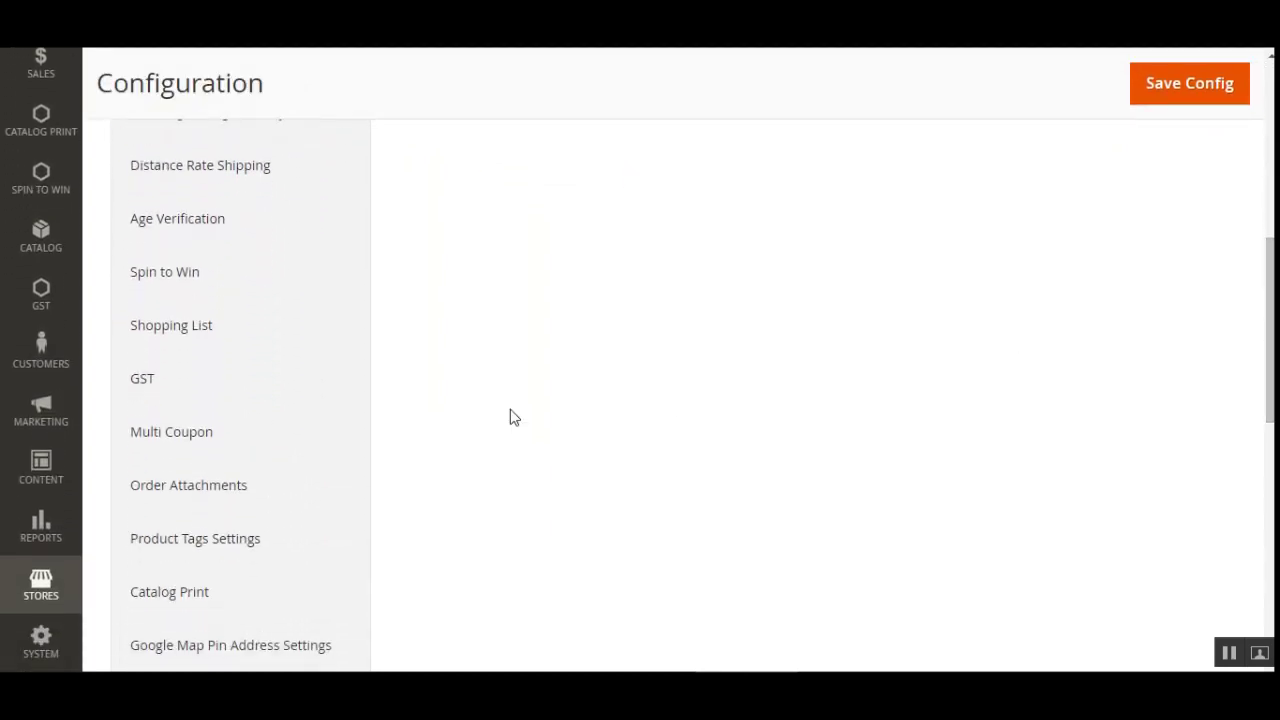
Show the WEBKUL Service Fee settings (Enable Webkul Service Fees: No) and browse the WEBKUL section list.
click(249, 451)
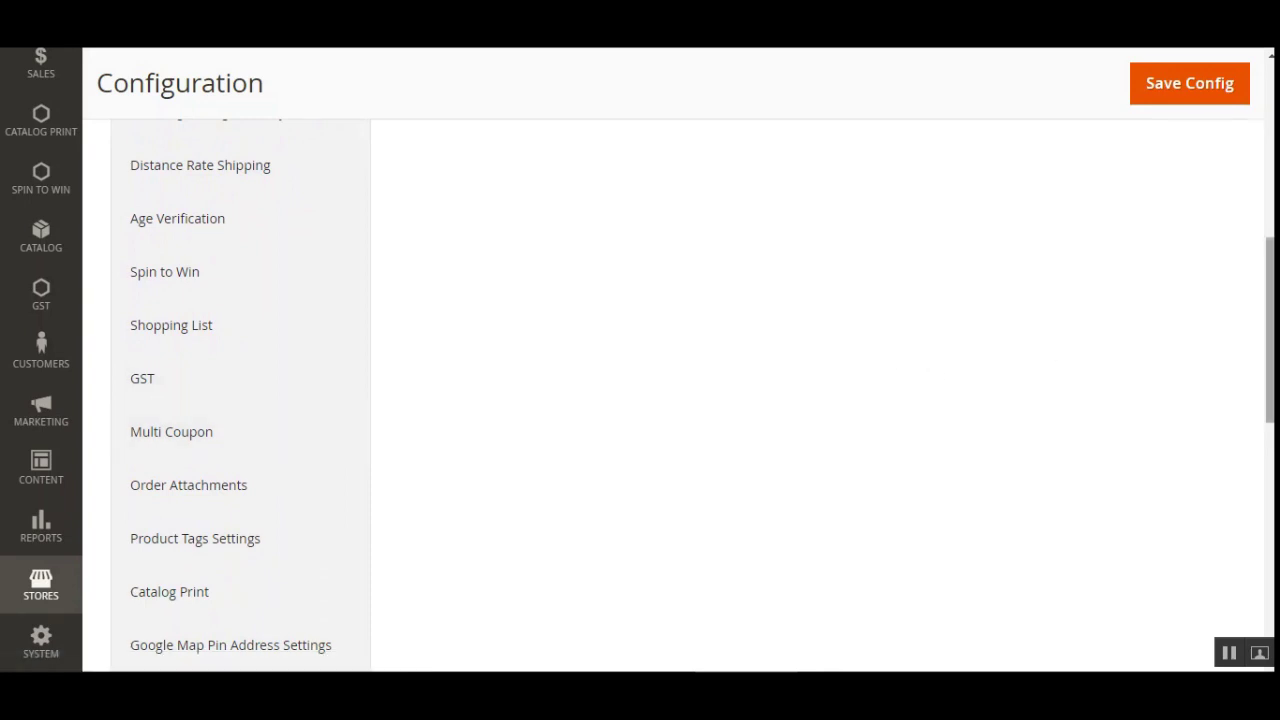
scroll(719, 369, down, 3)
scroll(640, 395, up, 6)
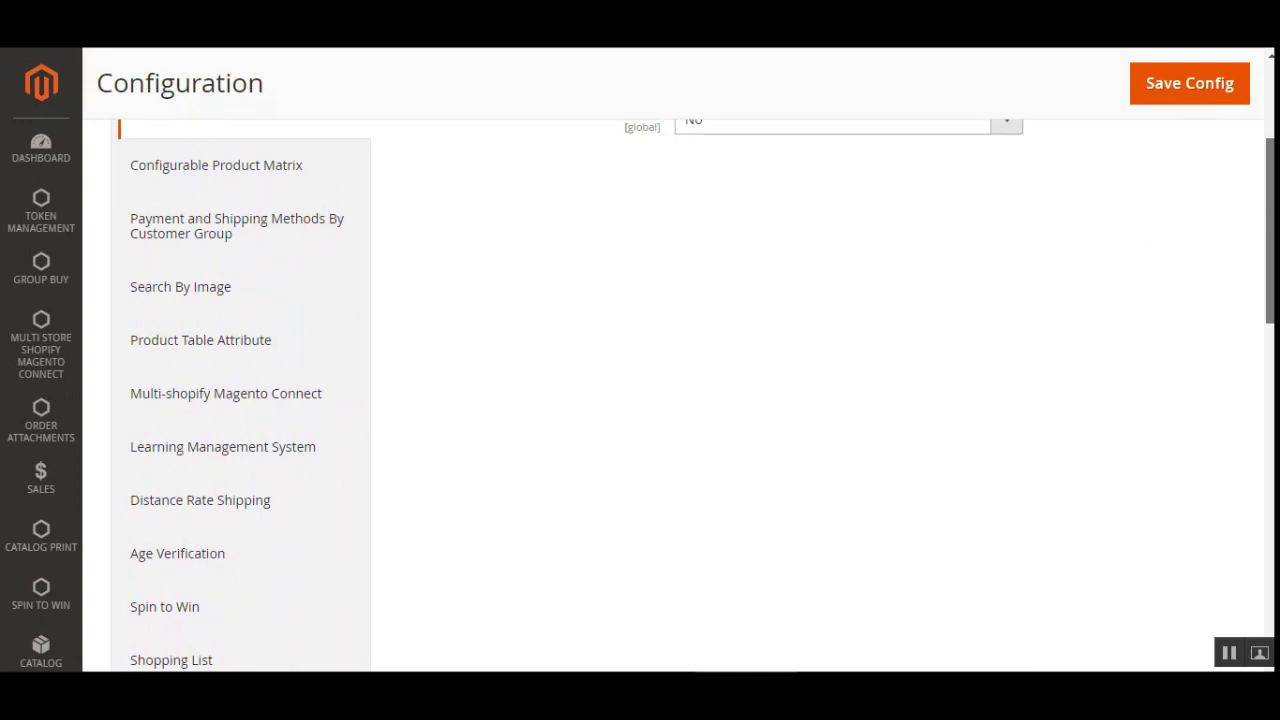
scroll(640, 395, up, 1)
scroll(640, 395, down, 7)
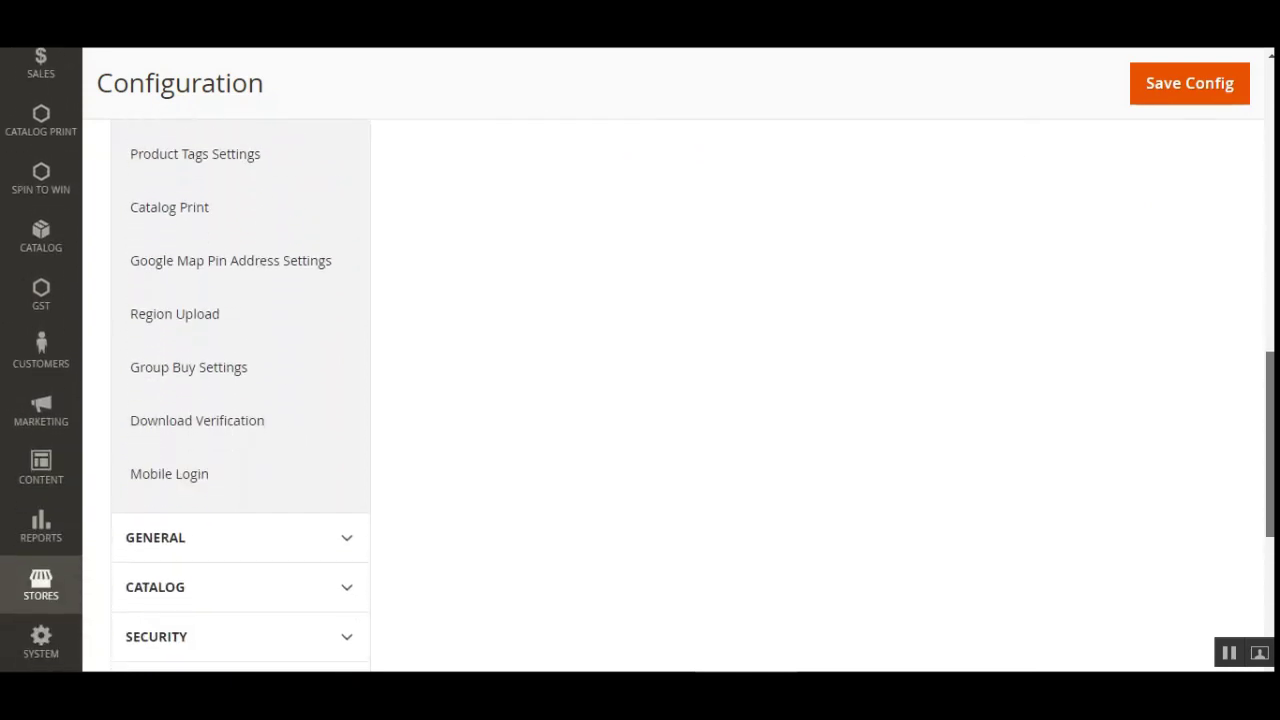
scroll(640, 395, up, 7)
scroll(680, 349, up, 2)
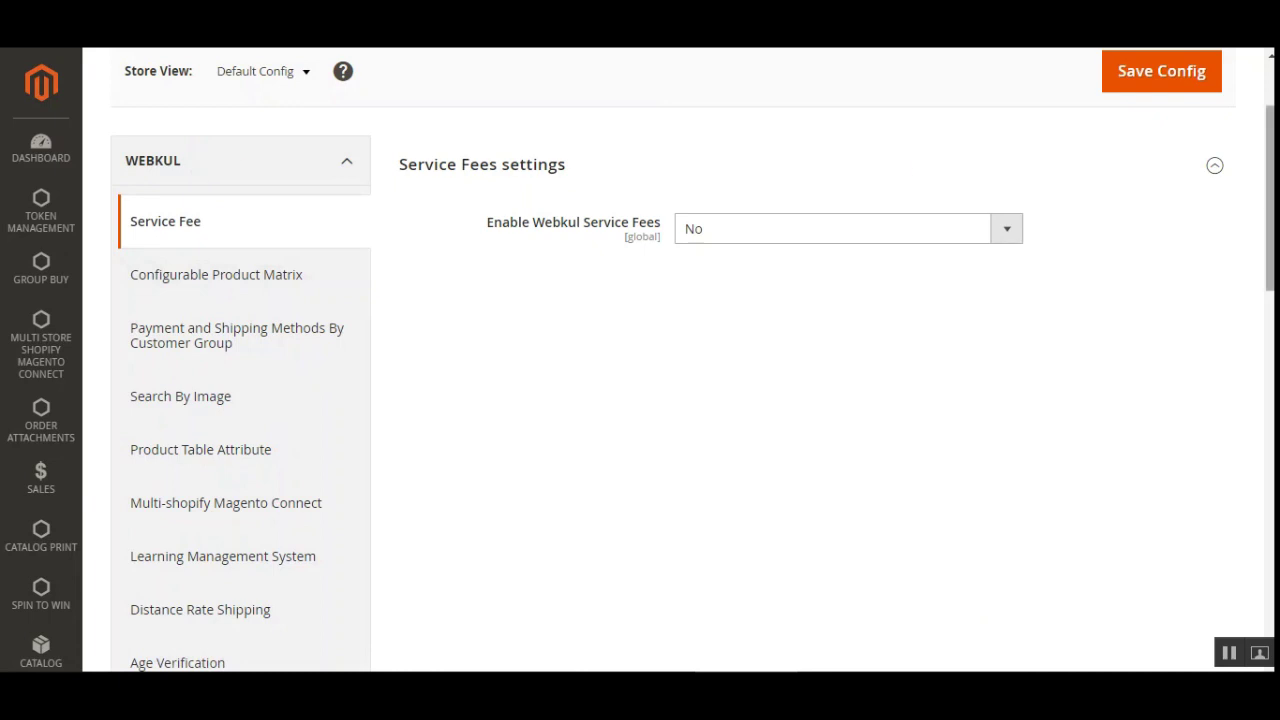
scroll(200, 170, down, 6)
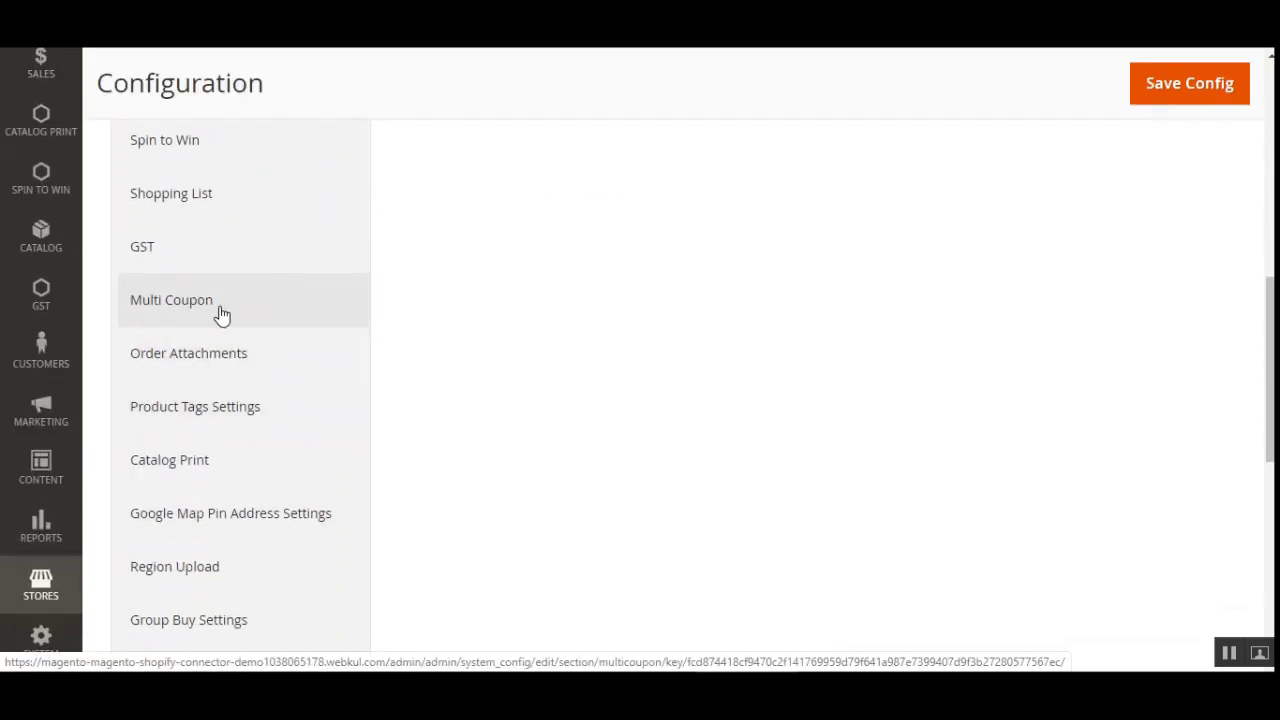
Open the Multi Coupon settings and confirm MultiCoupon Status is Yes.
click(224, 308)
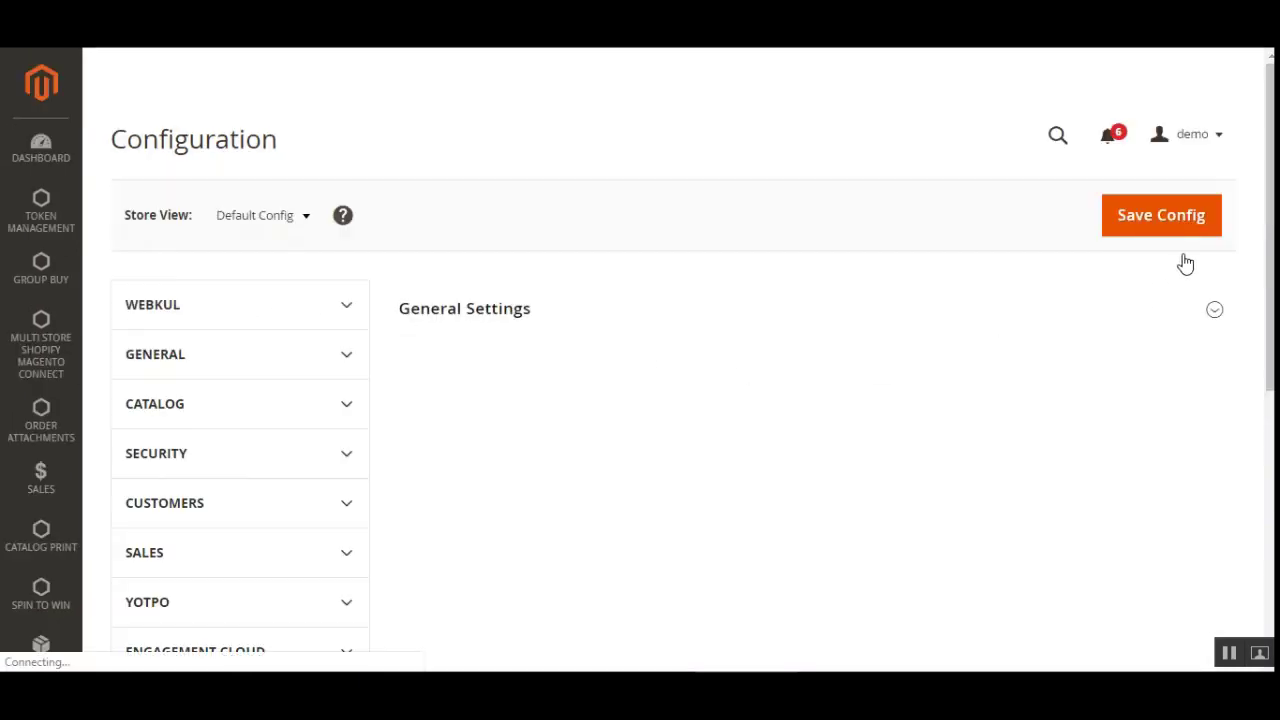
scroll(423, 346, down, 1)
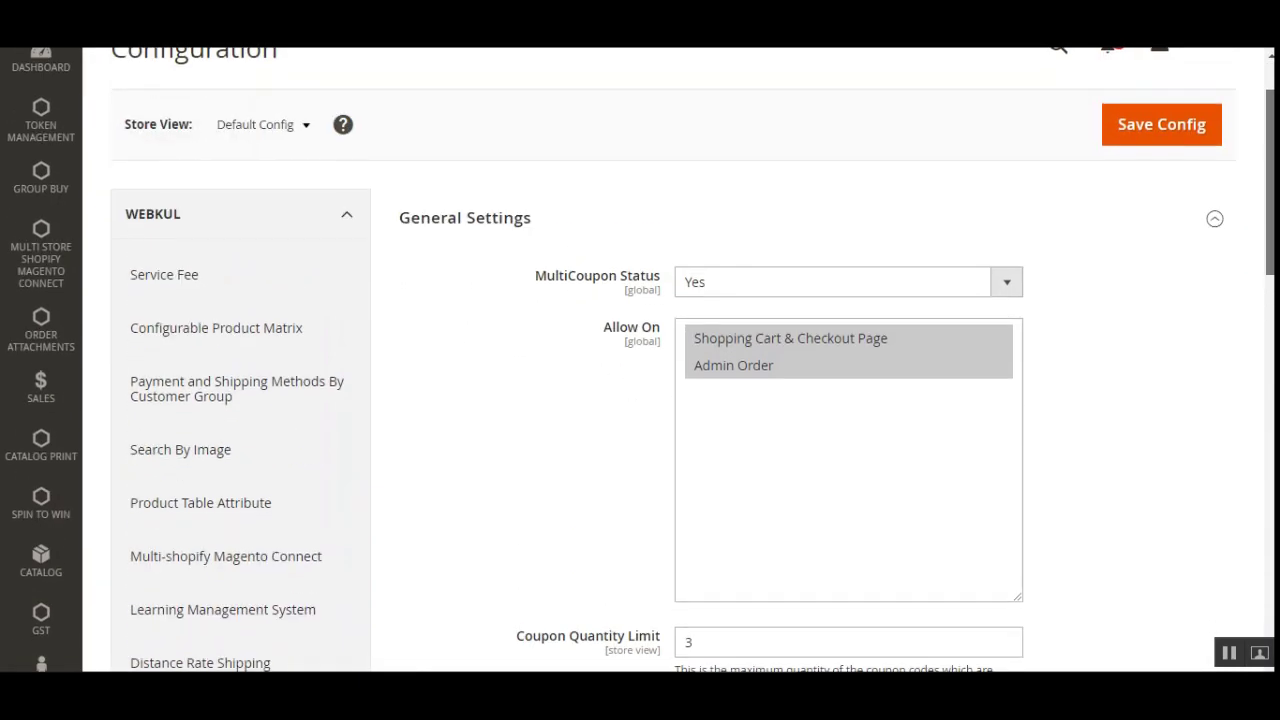
scroll(640, 400, down, 5)
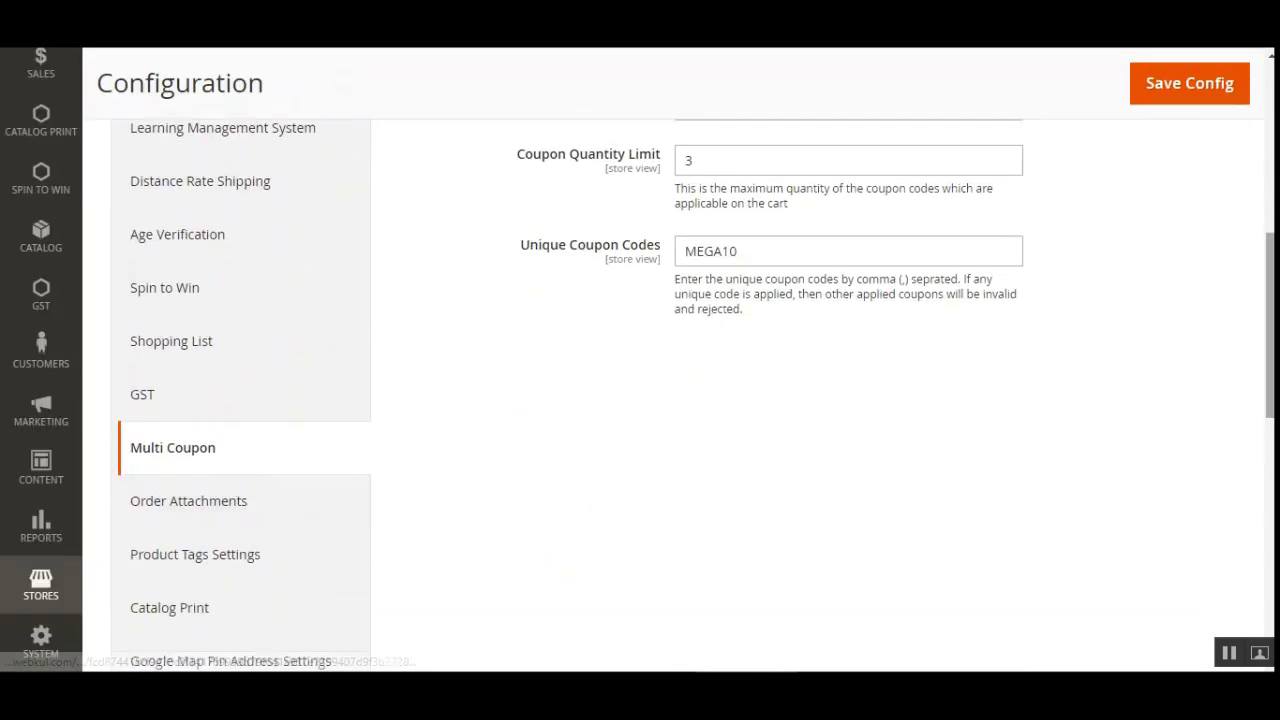
scroll(246, 480, up, 4)
scroll(431, 331, up, 1)
scroll(431, 331, down, 1)
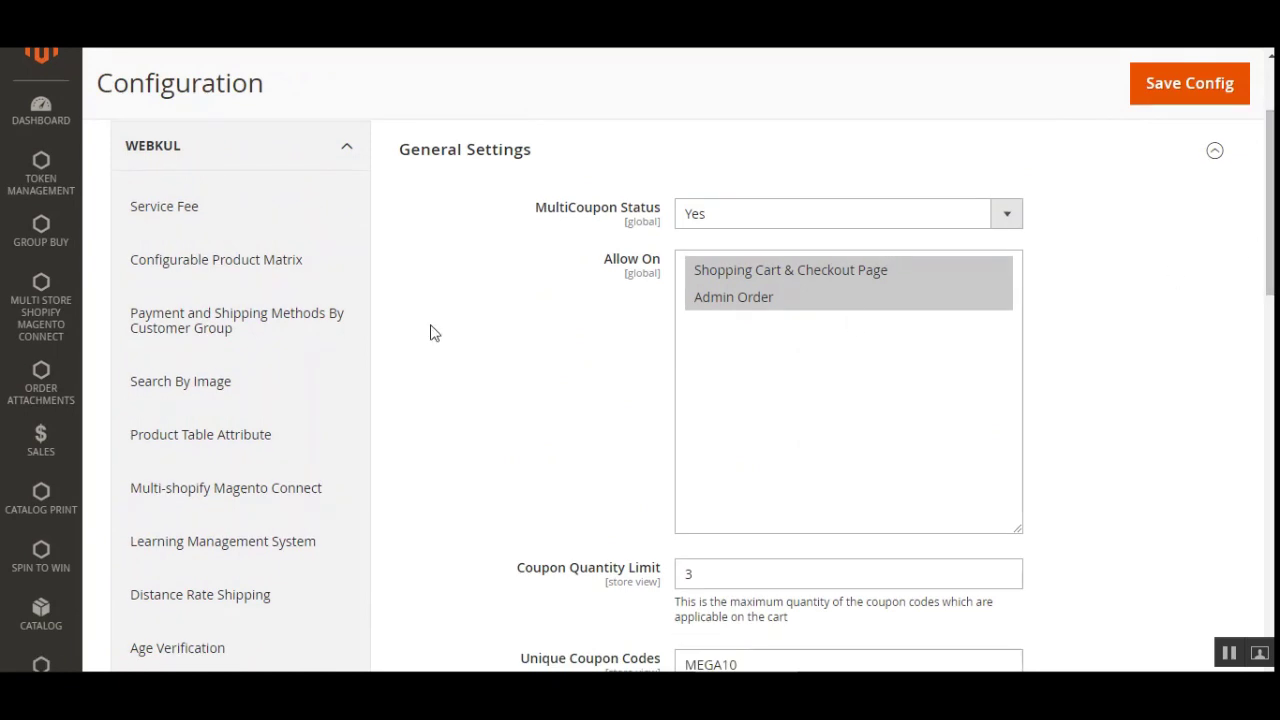
drag(550, 212, 630, 214)
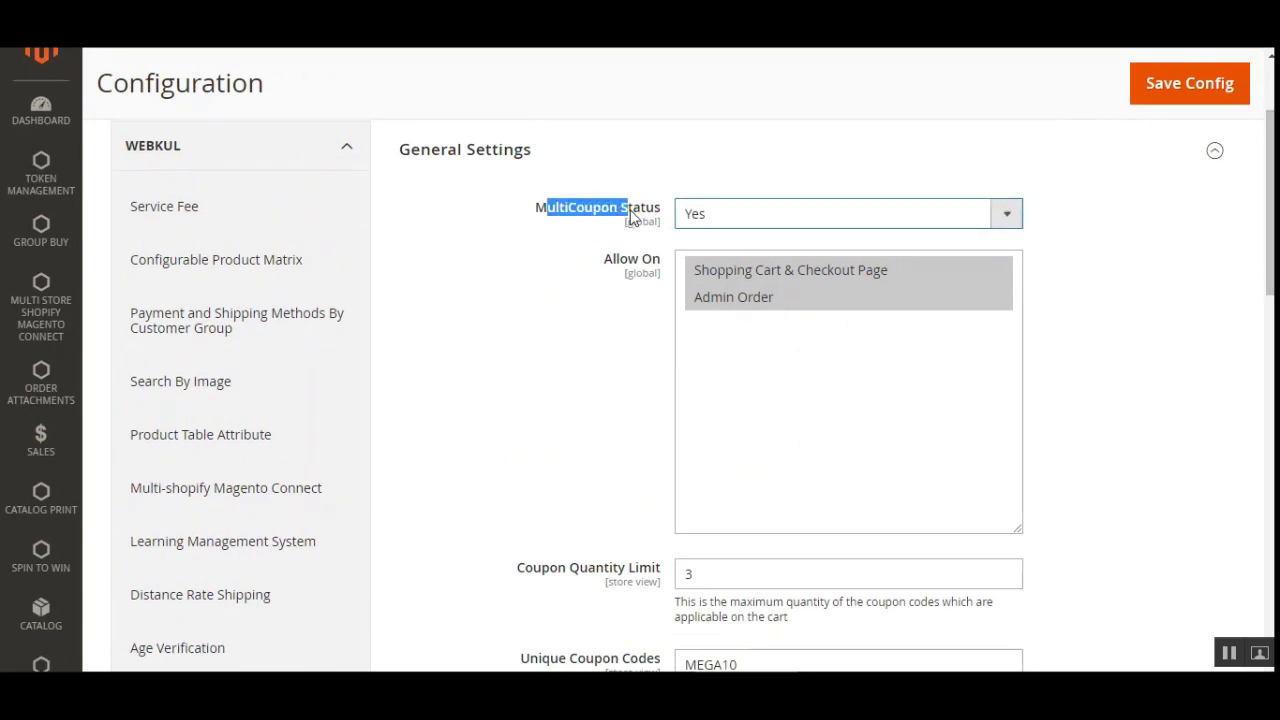
click(789, 226)
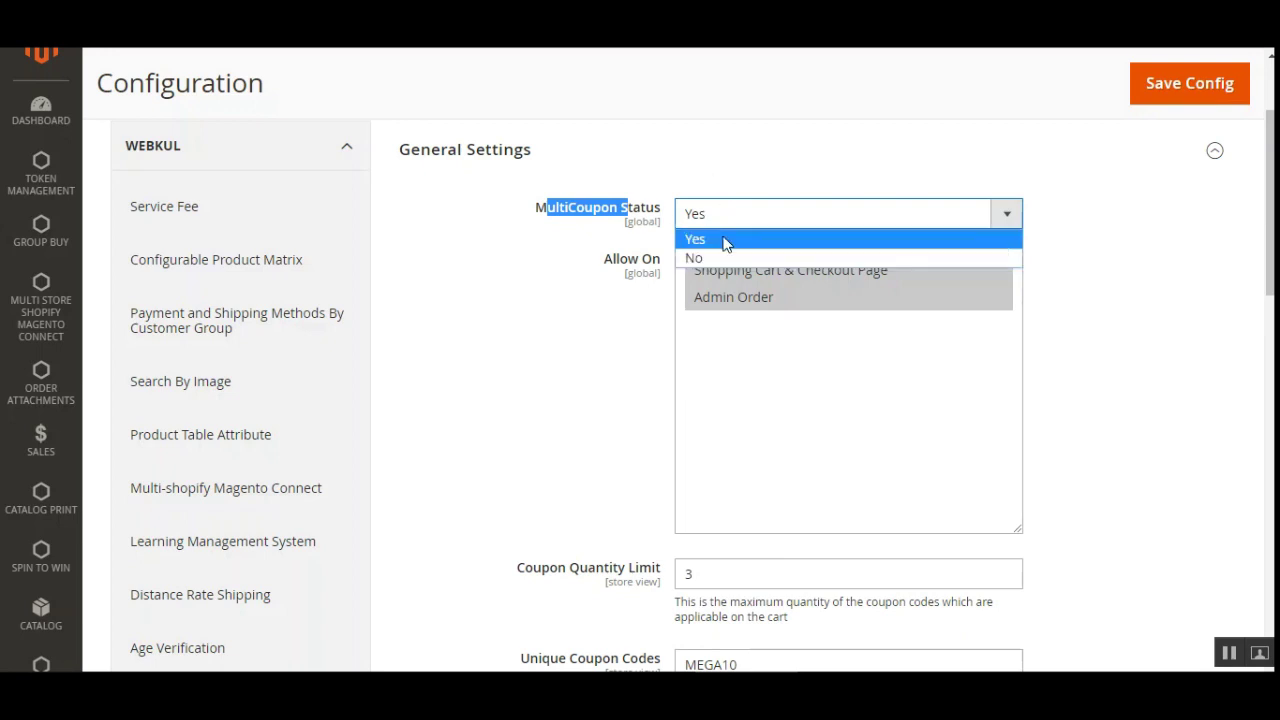
click(1181, 249)
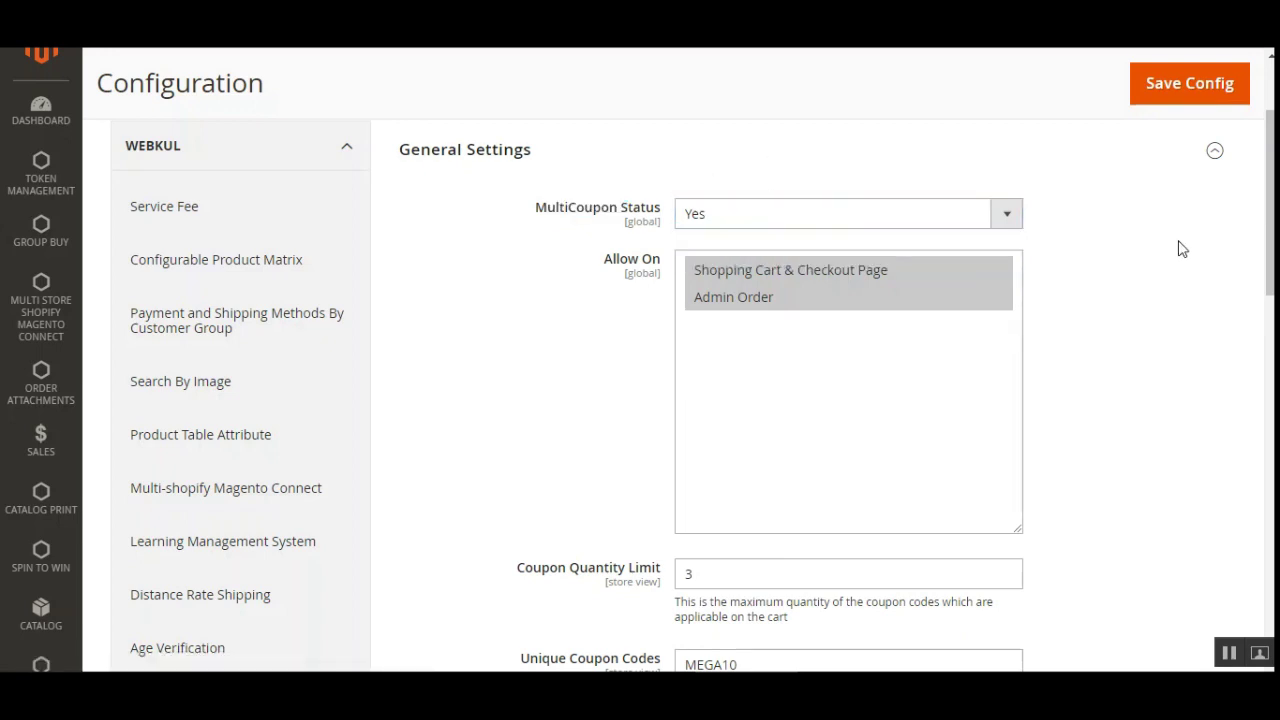
Allow multi coupons on Shopping Cart & Checkout Page and Admin Order, then view limit 3 and code MEGA10.
triple_click(615, 265)
click(605, 325)
click(741, 290)
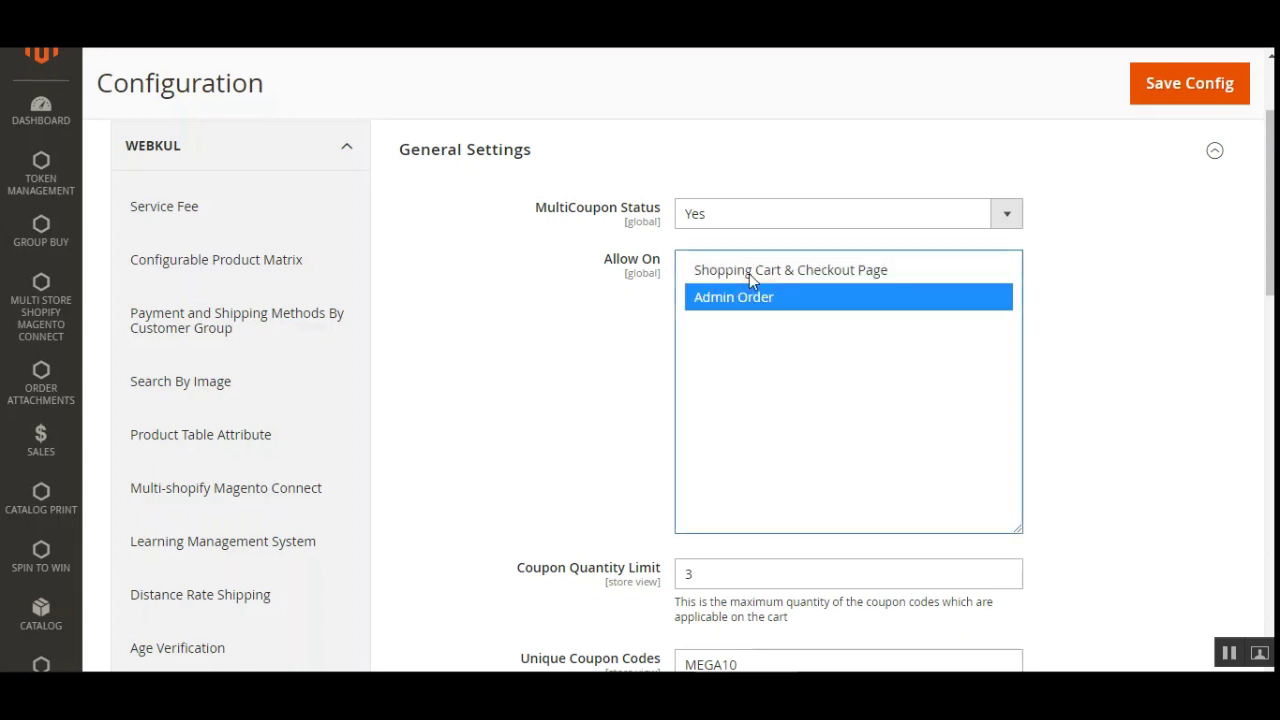
click(750, 272)
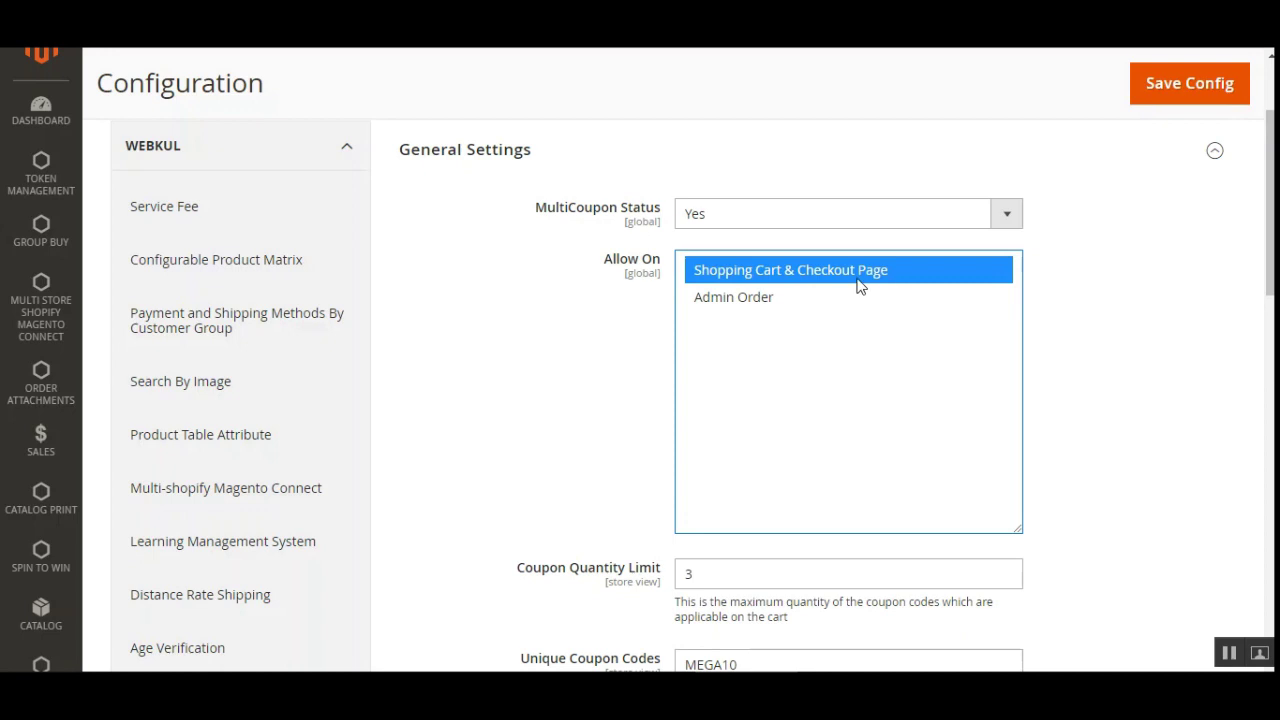
ctrl+click(736, 299)
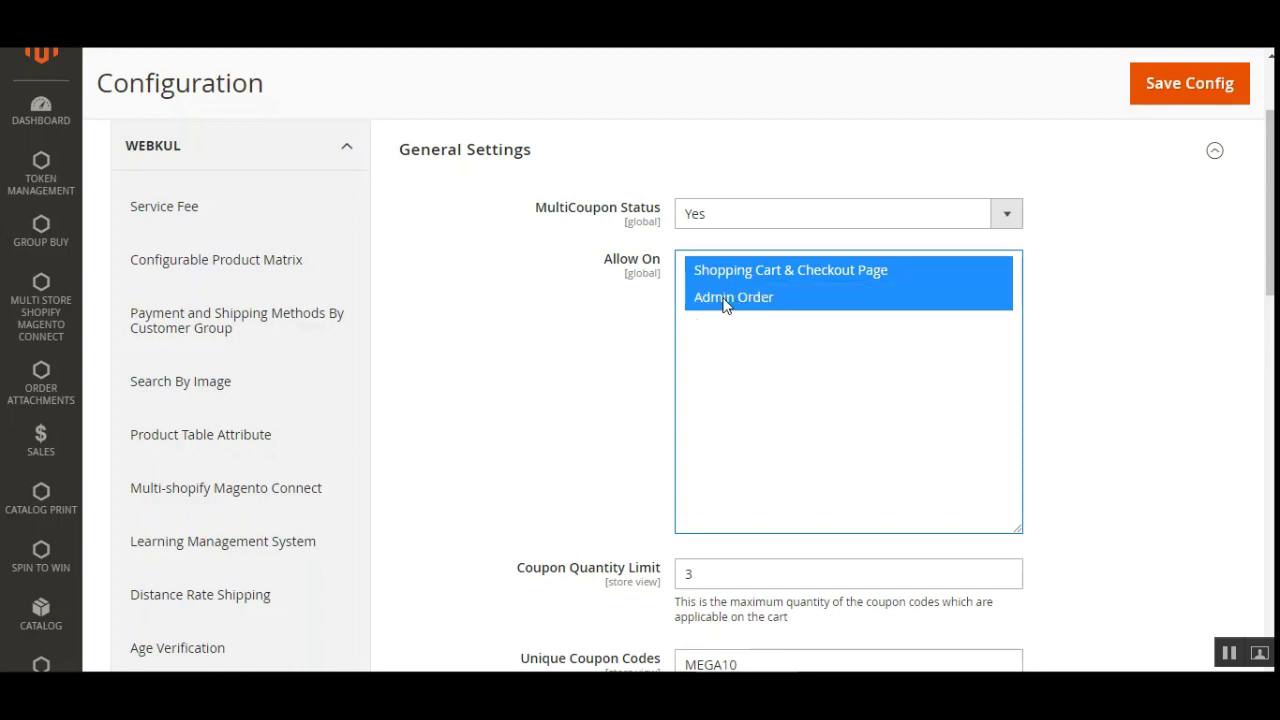
click(1265, 225)
click(1100, 309)
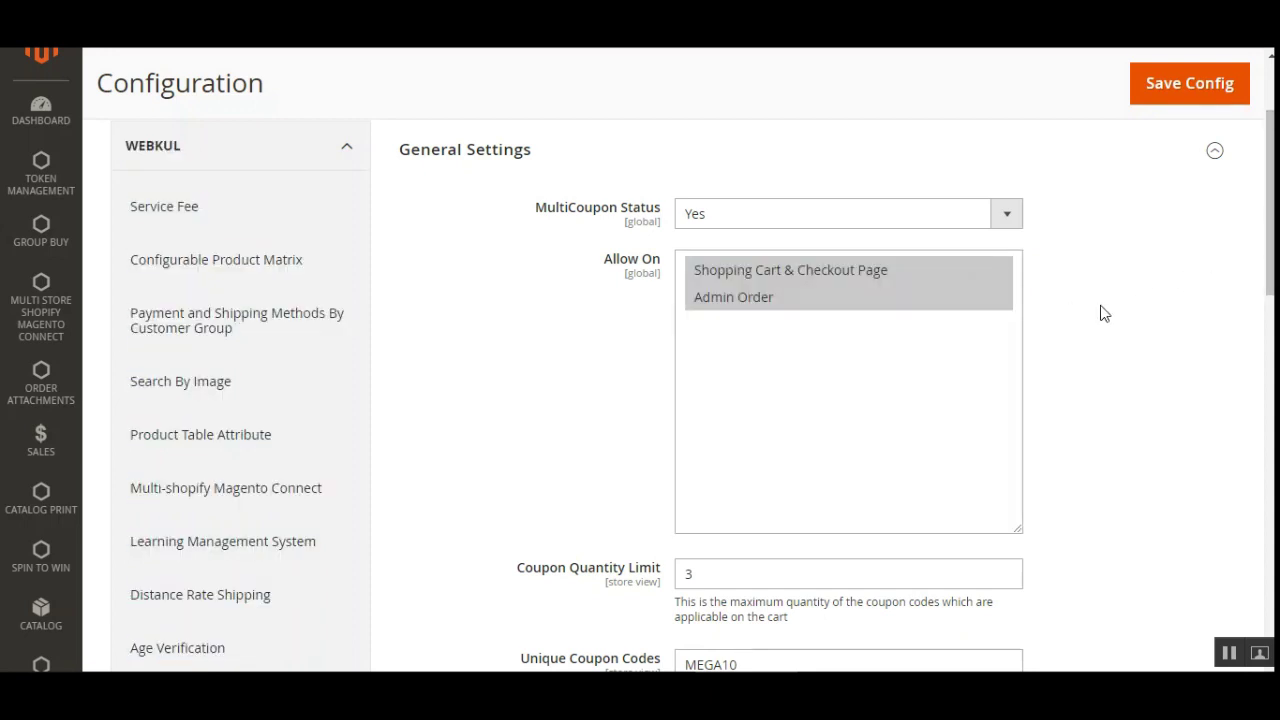
scroll(1272, 250, down, 1)
scroll(1272, 250, down, 3)
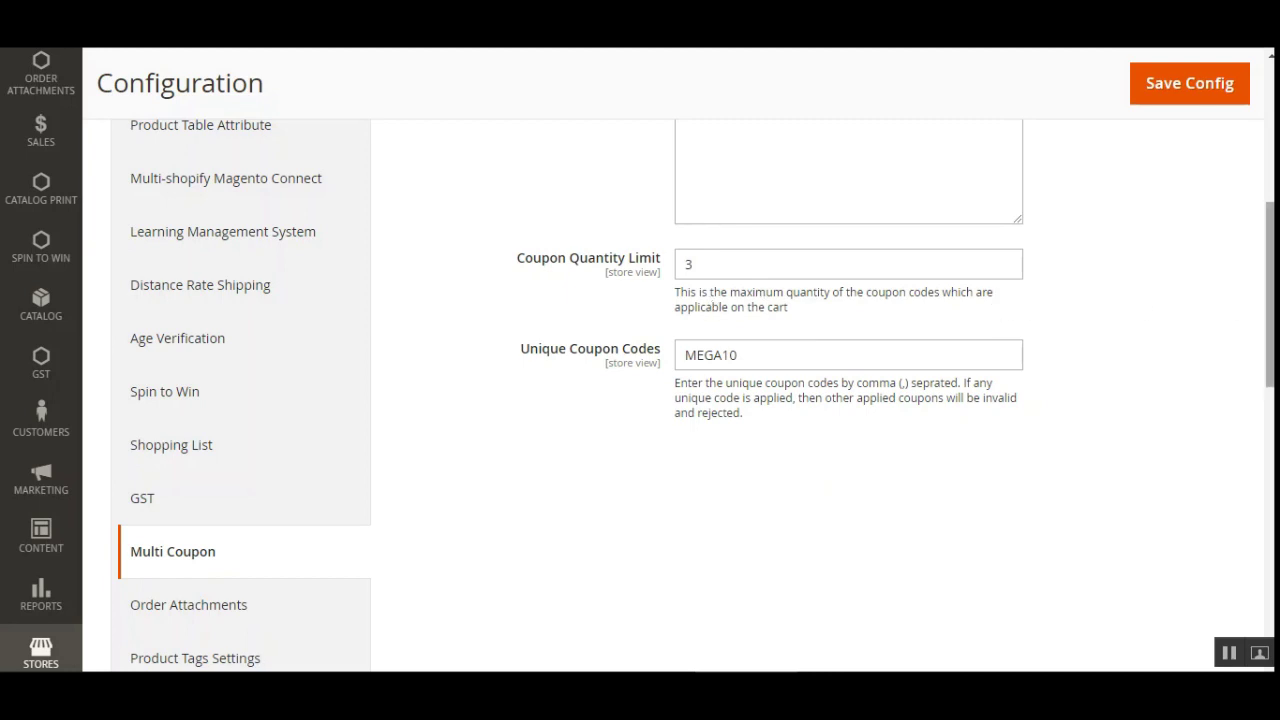
Review the Unique Coupon Codes value MEGA10, then return to the Multi Coupon General Settings.
scroll(1270, 300, down, 1)
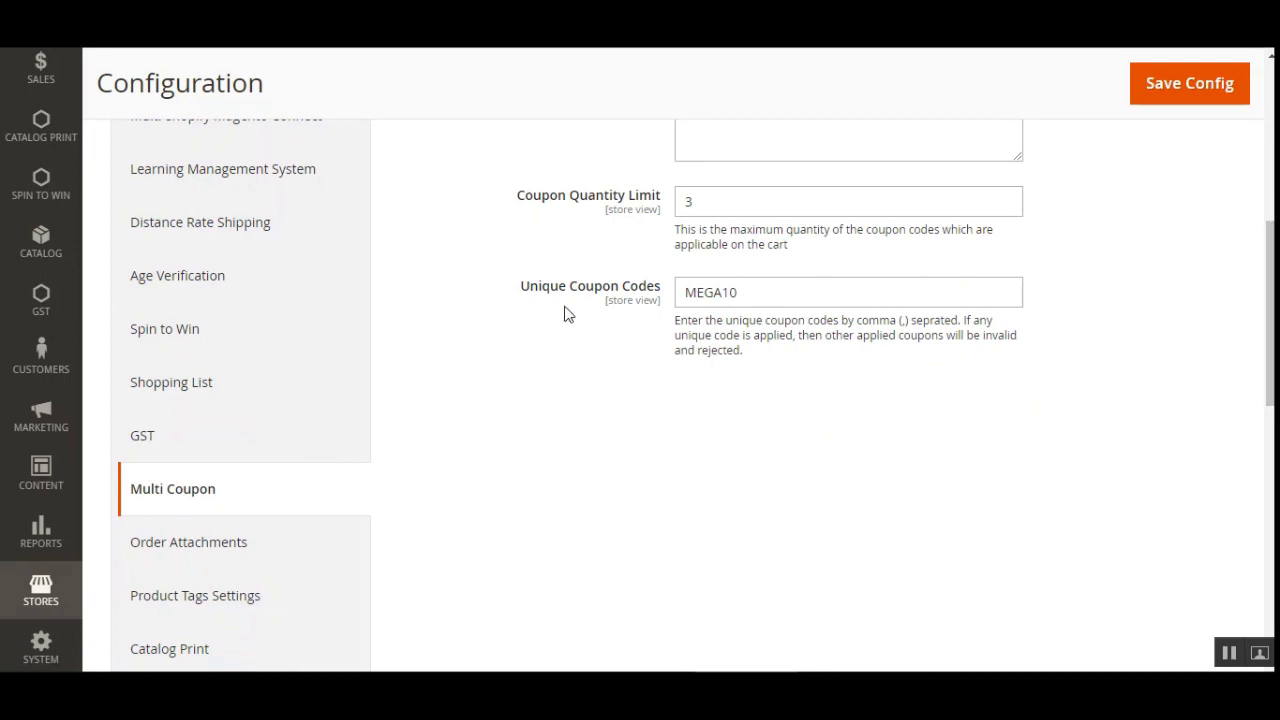
drag(536, 290, 653, 303)
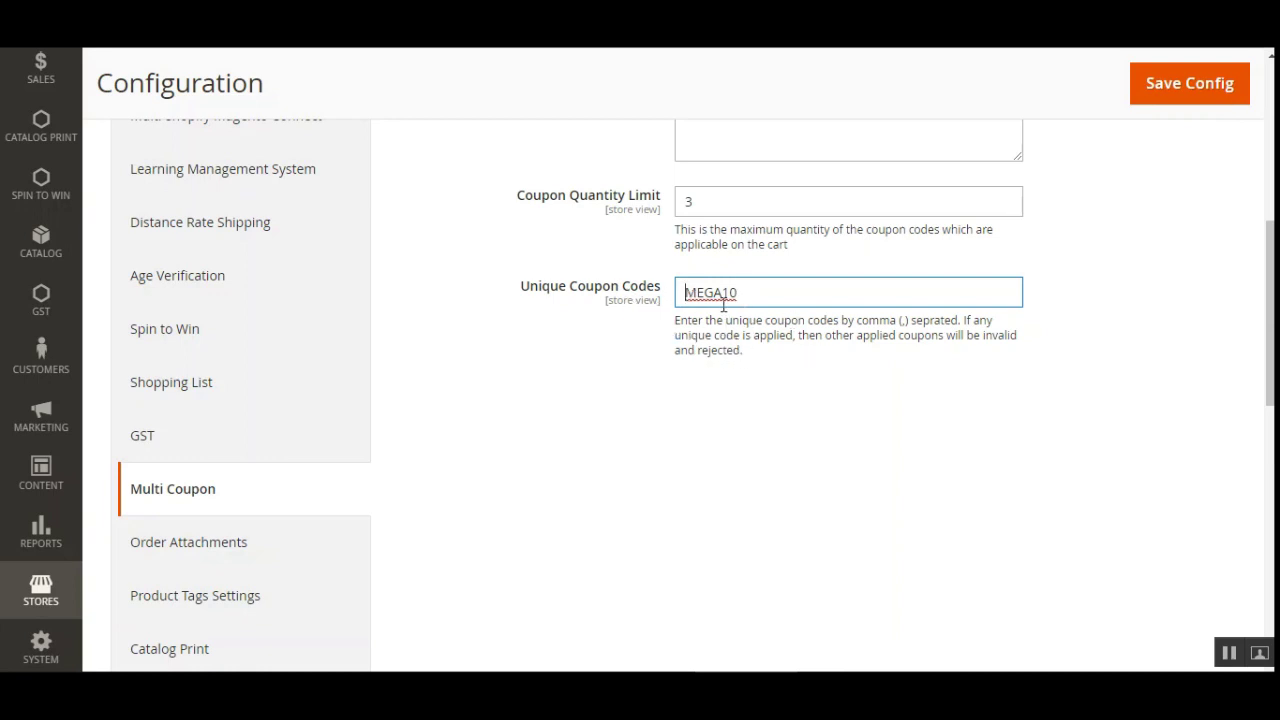
drag(741, 292, 682, 294)
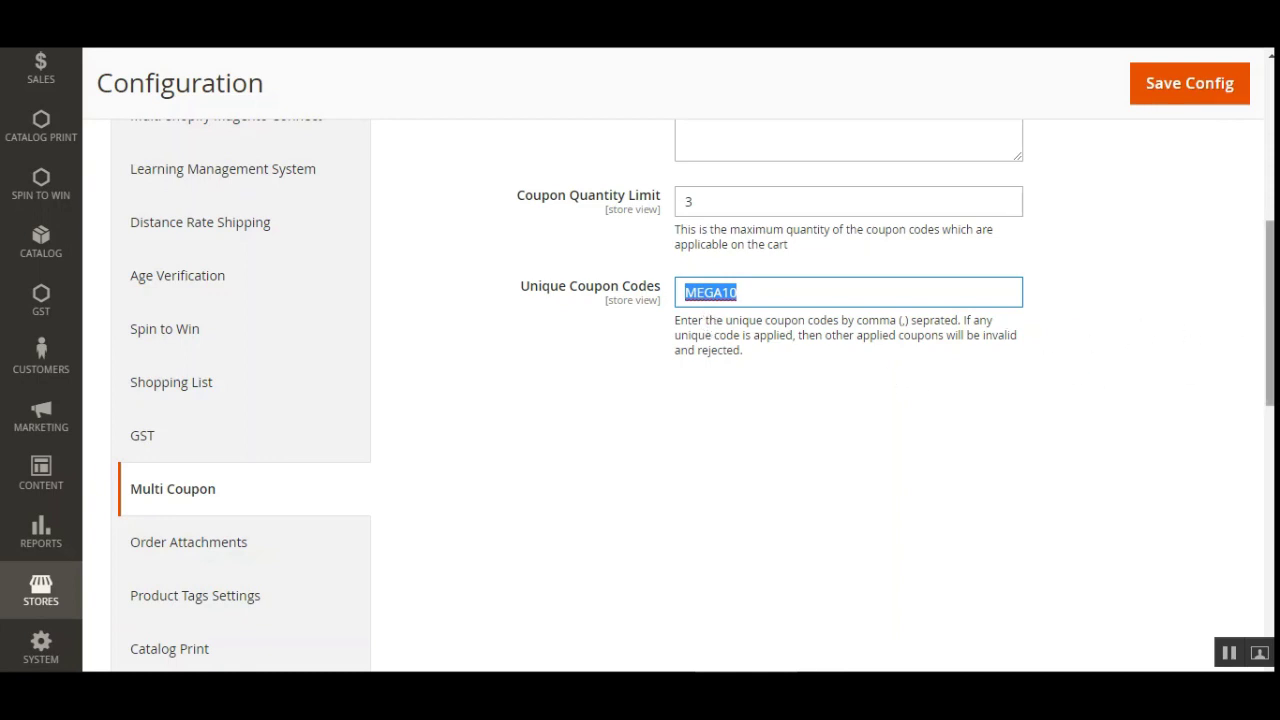
drag(1270, 313, 1270, 224)
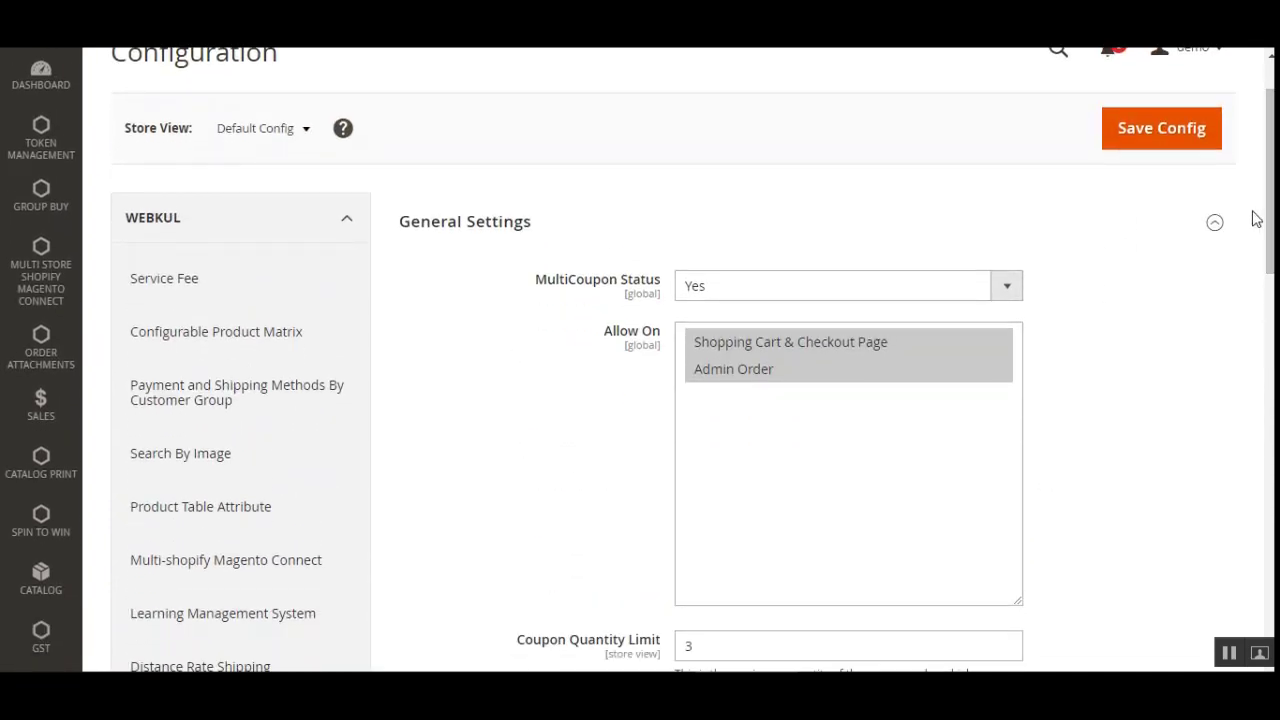
Go to Marketing > Promotions > Cart Price Rules from the admin sidebar.
click(937, 60)
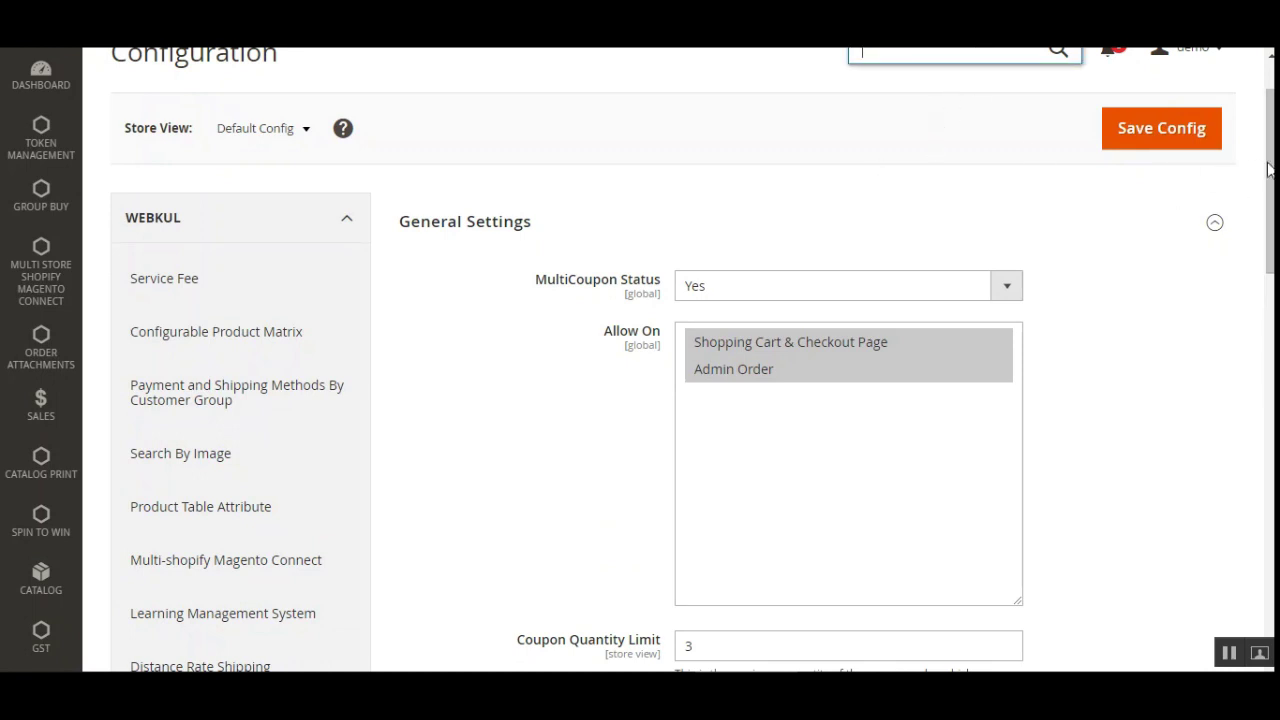
click(787, 170)
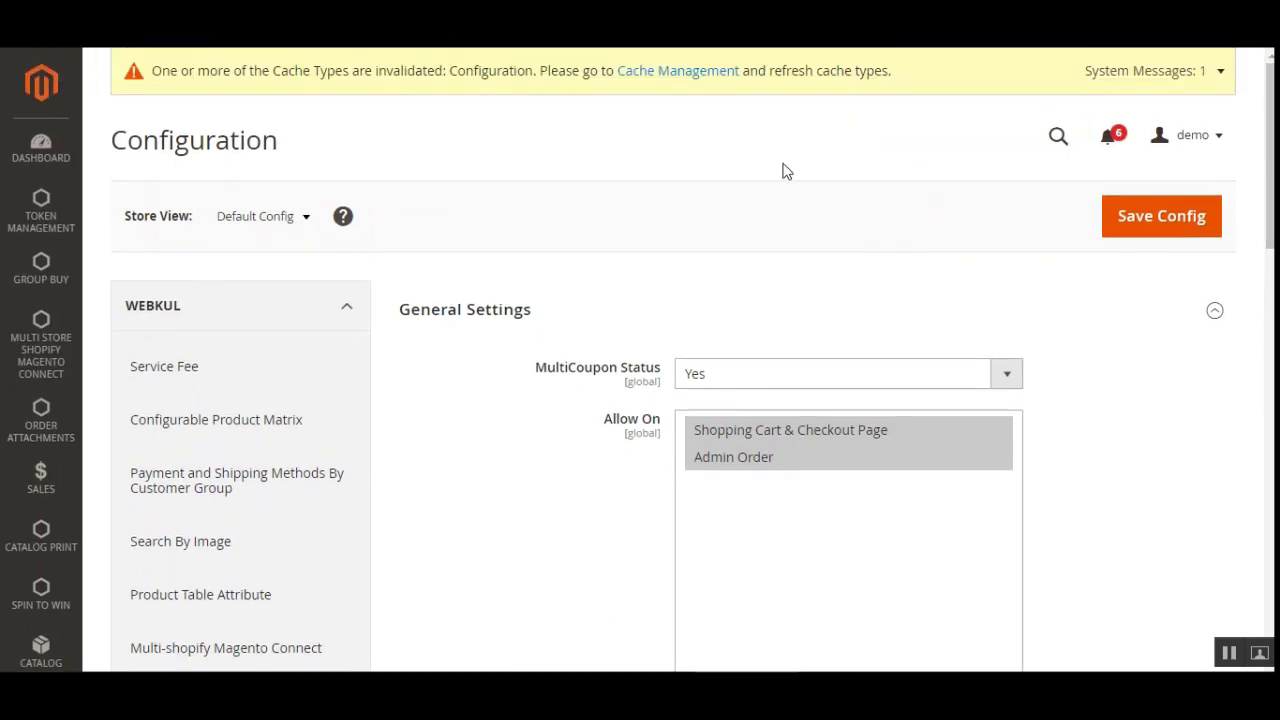
scroll(1103, 277, down, 5)
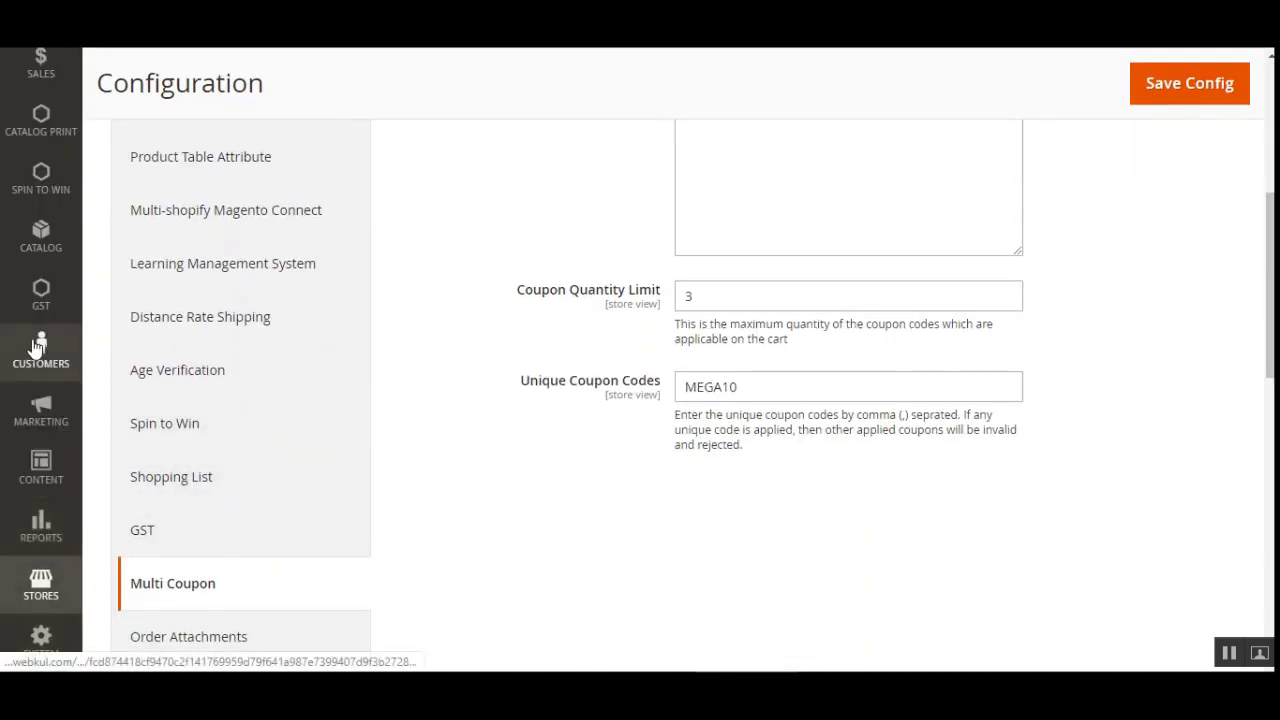
click(41, 410)
scroll(157, 183, up, 5)
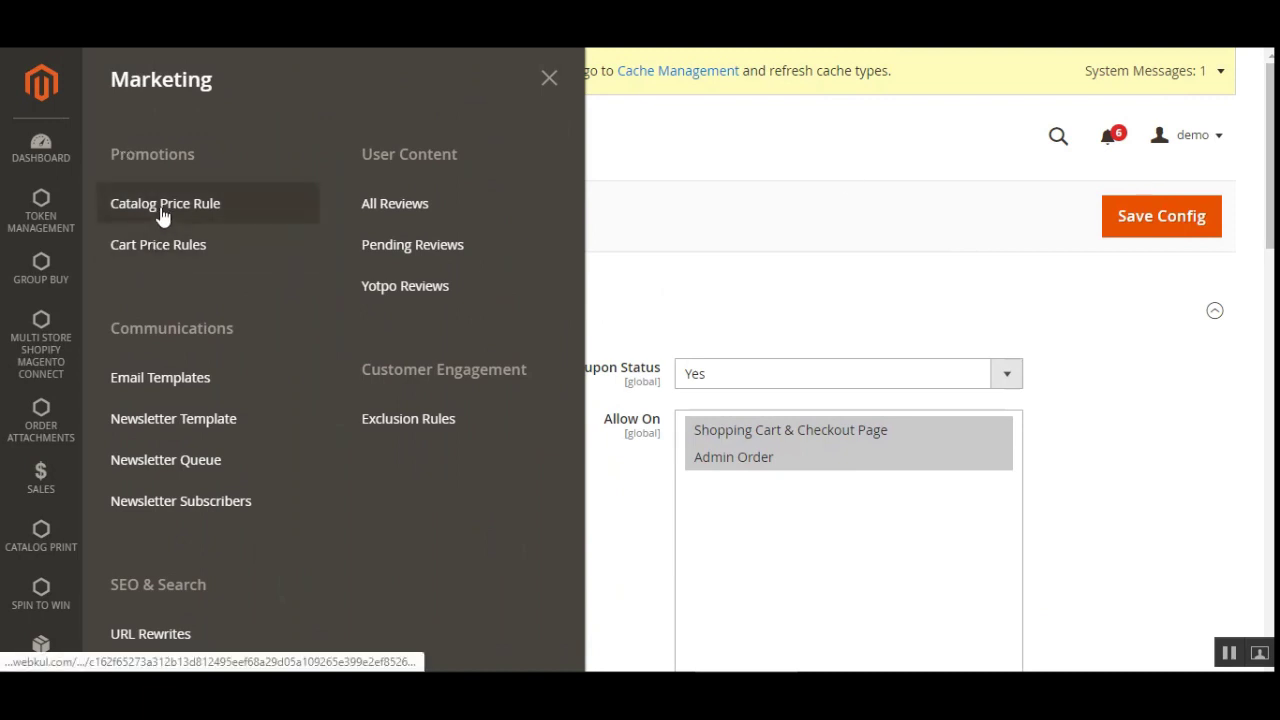
click(192, 212)
click(212, 244)
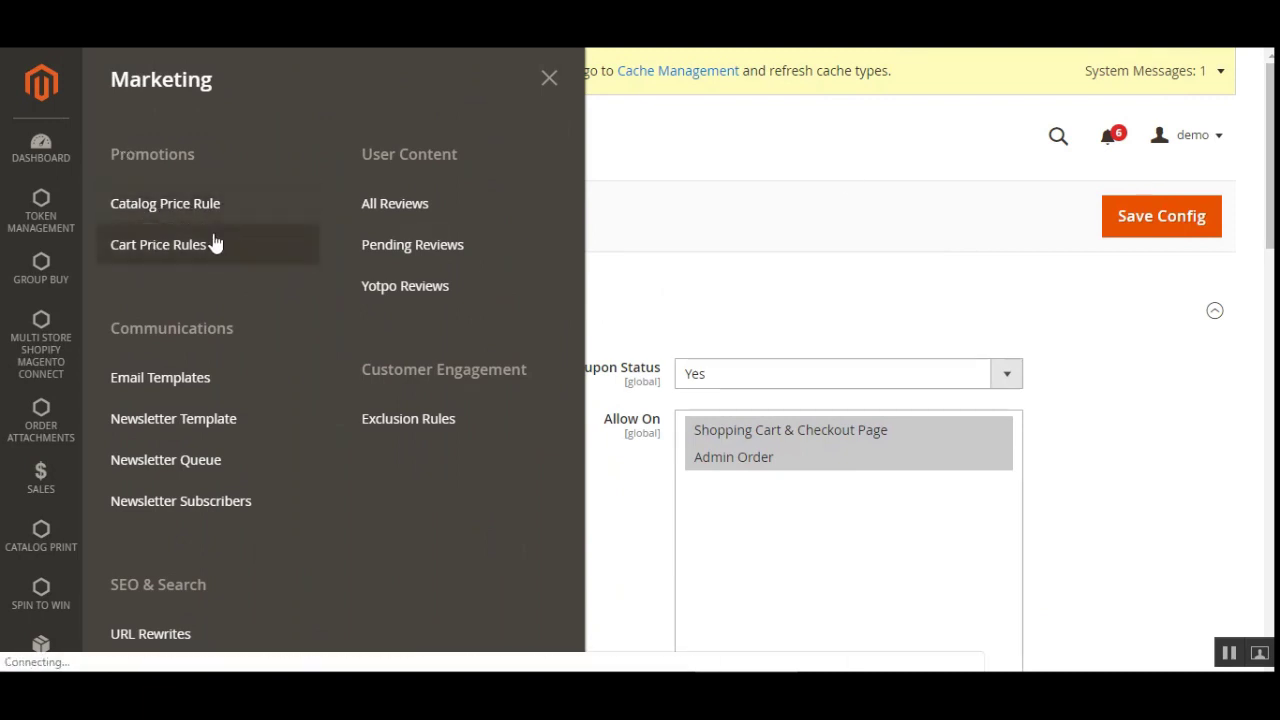
Load the Cart Price Rules grid and scroll through its 8 rules, including OFFER20, SEASON50, FLAT100 and MEGA10.
click(163, 251)
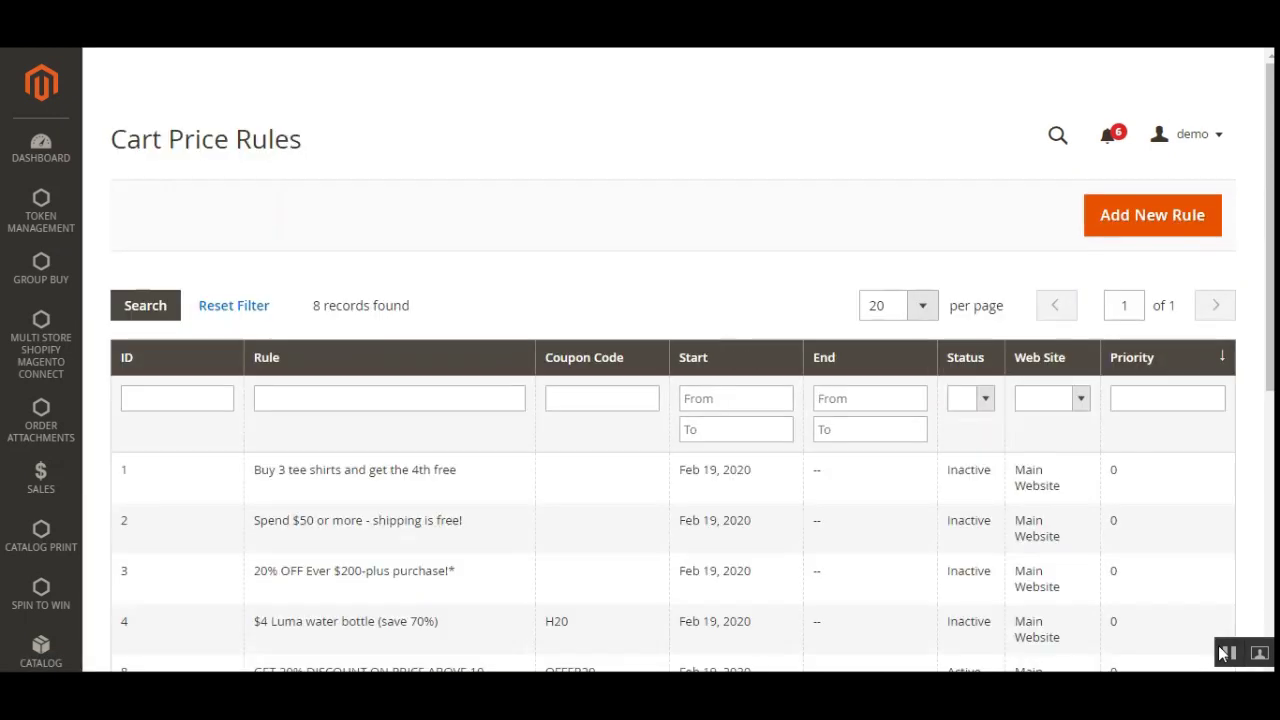
drag(162, 141, 300, 142)
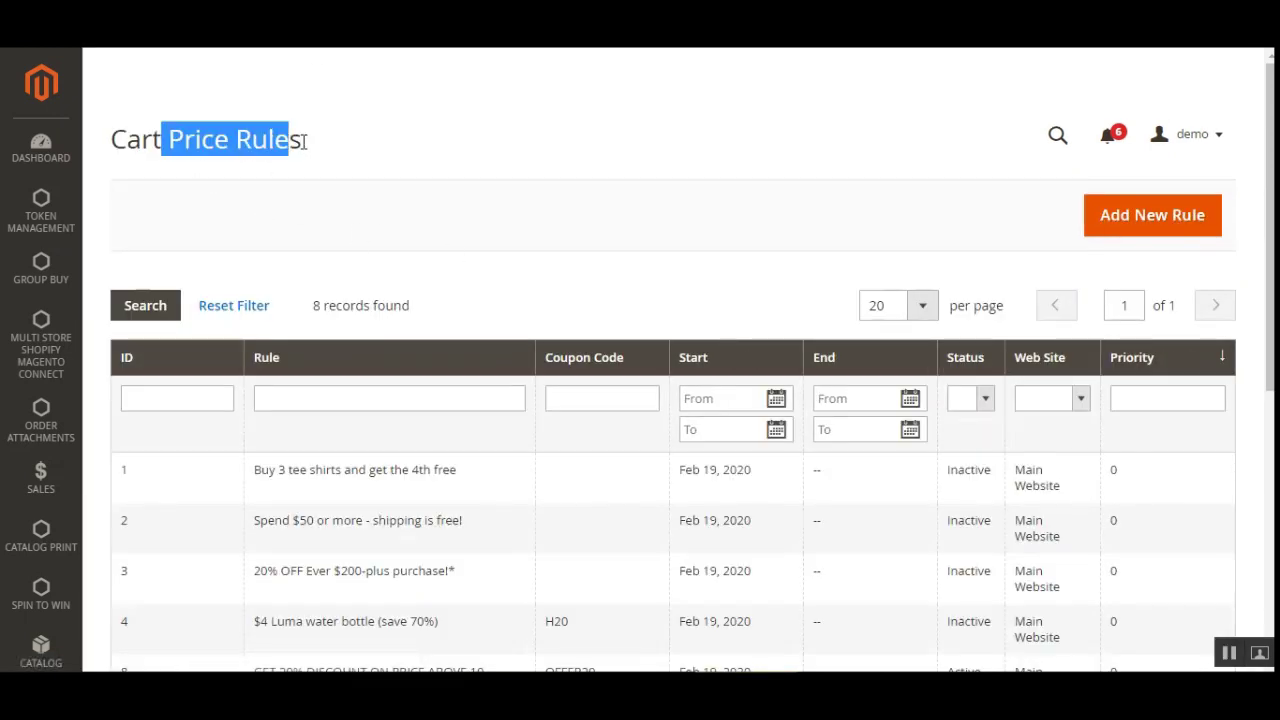
scroll(317, 153, down, 1)
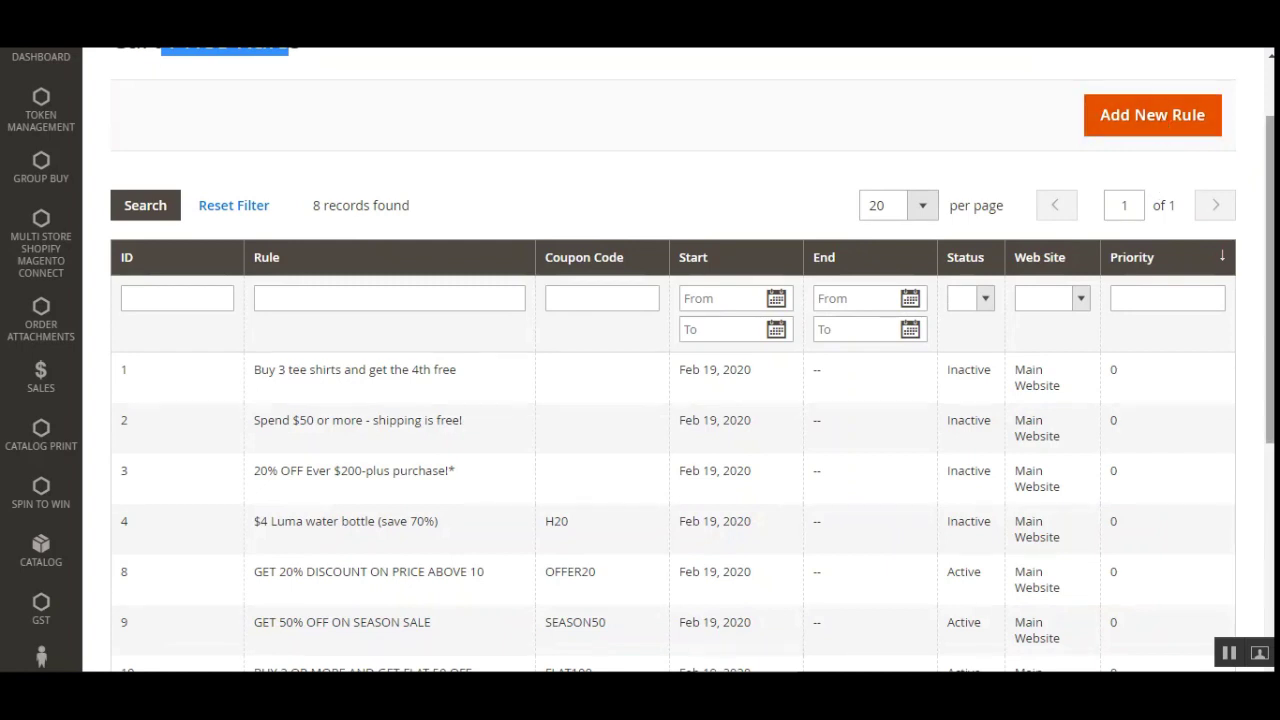
scroll(1177, 194, down, 2)
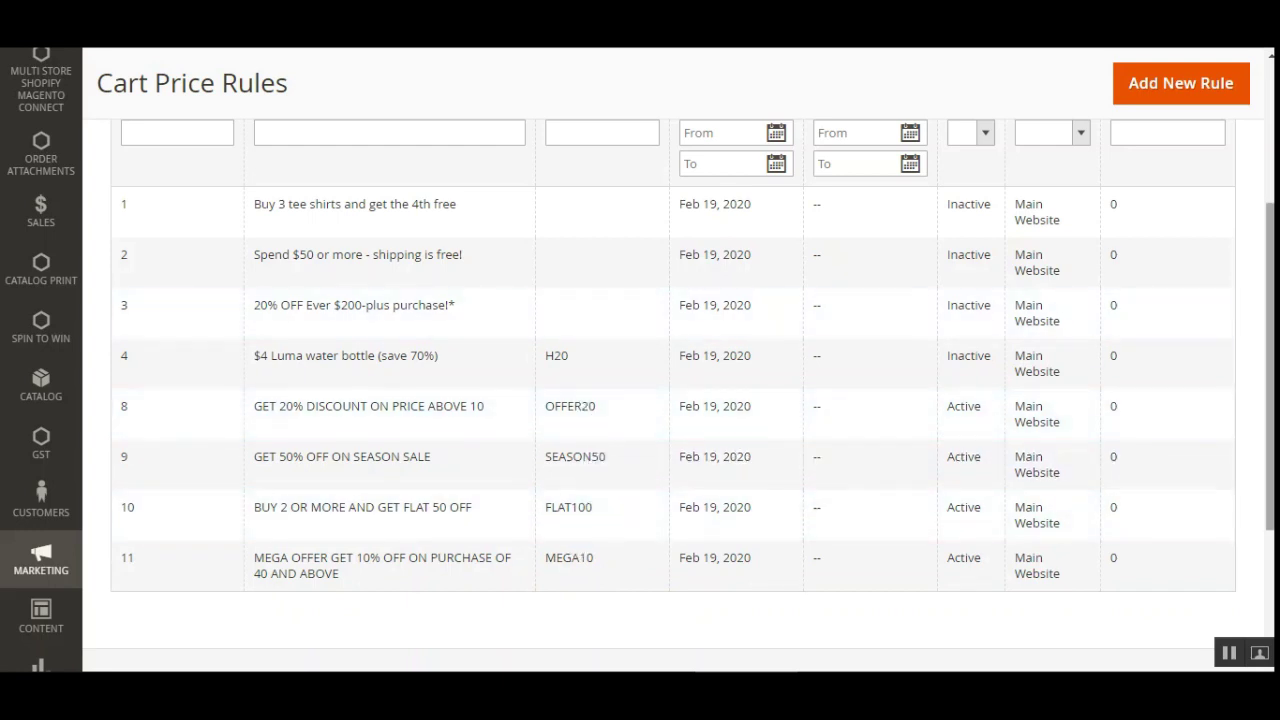
Open the OFFER20 rule 'GET 20% DISCOUNT ON PRICE ABOVE 10' and review its description.
click(358, 412)
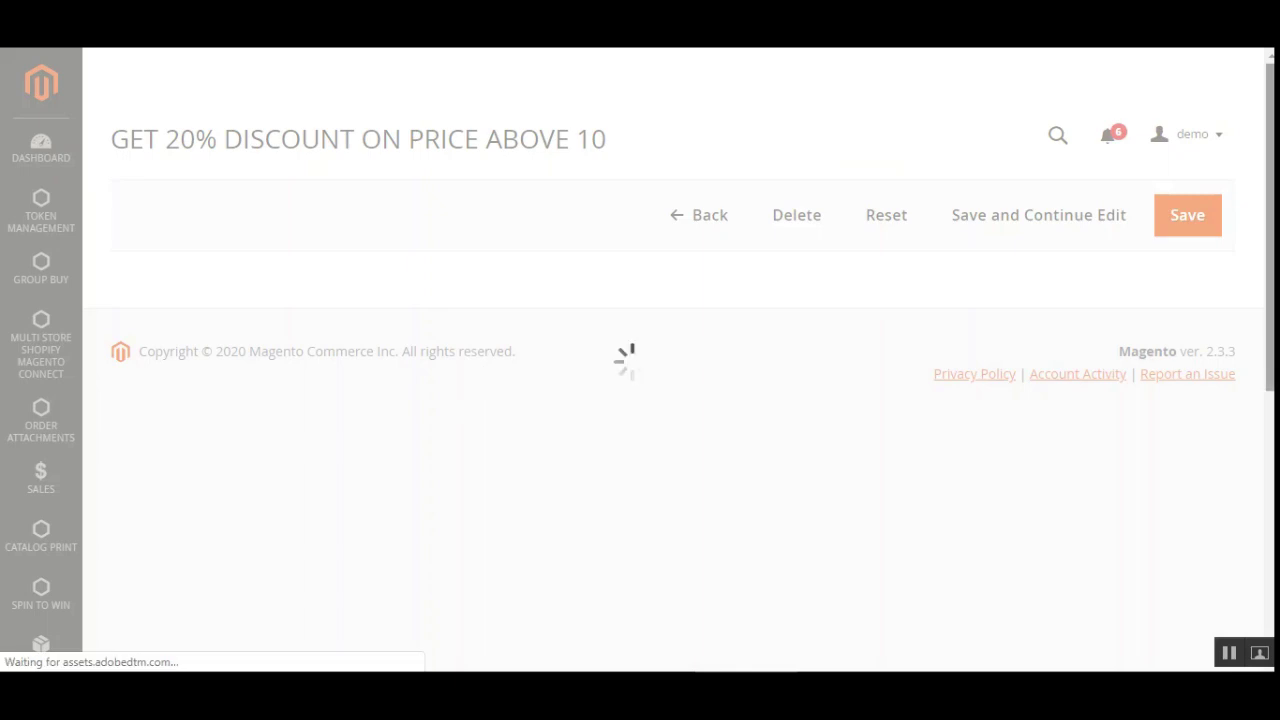
scroll(640, 400, down, 3)
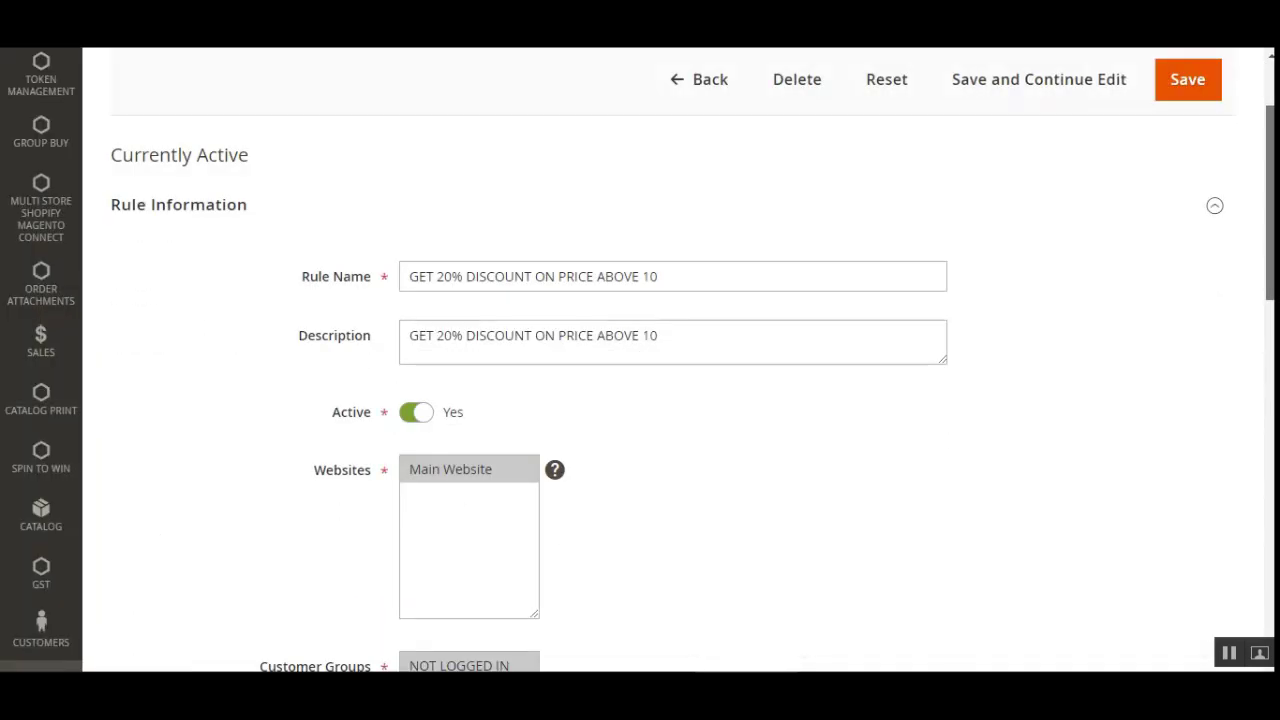
scroll(1195, 222, up, 1)
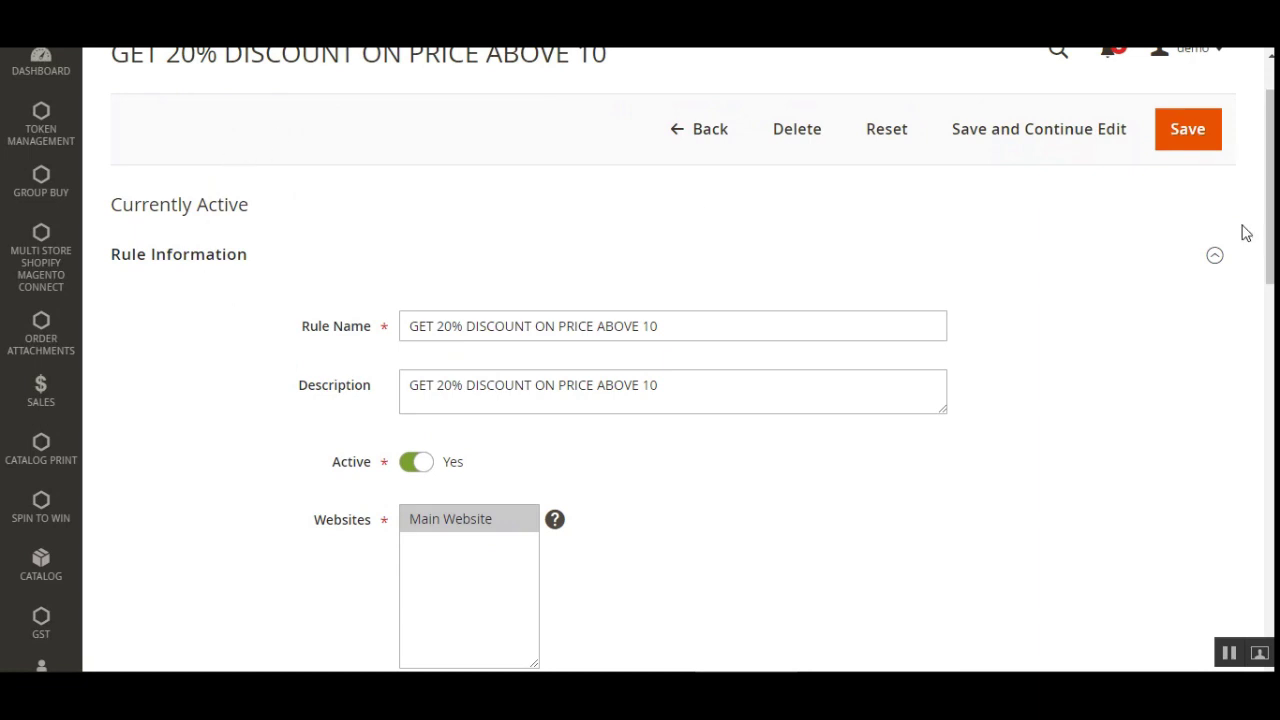
scroll(1250, 231, up, 1)
scroll(1237, 243, down, 2)
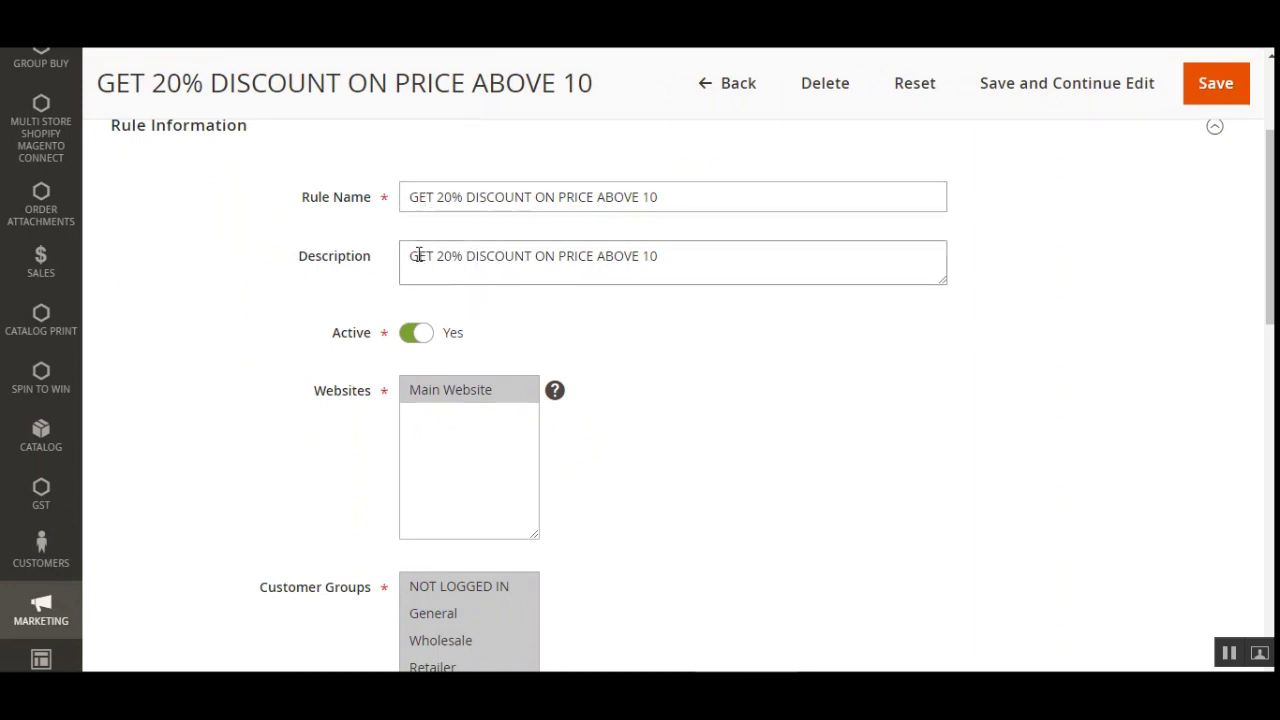
drag(417, 255, 655, 256)
click(660, 256)
click(705, 298)
Confirm the rule is active on Main Website with all four customer groups selected.
scroll(560, 300, down, 2)
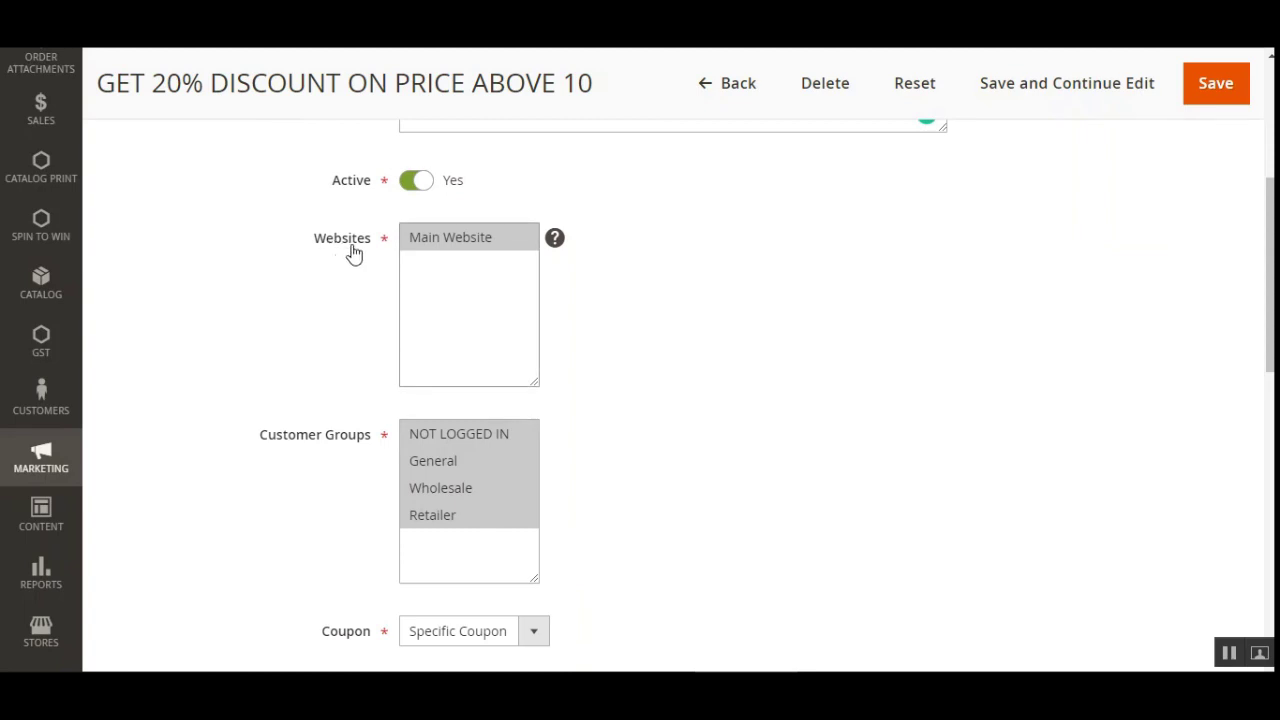
scroll(560, 400, down, 3)
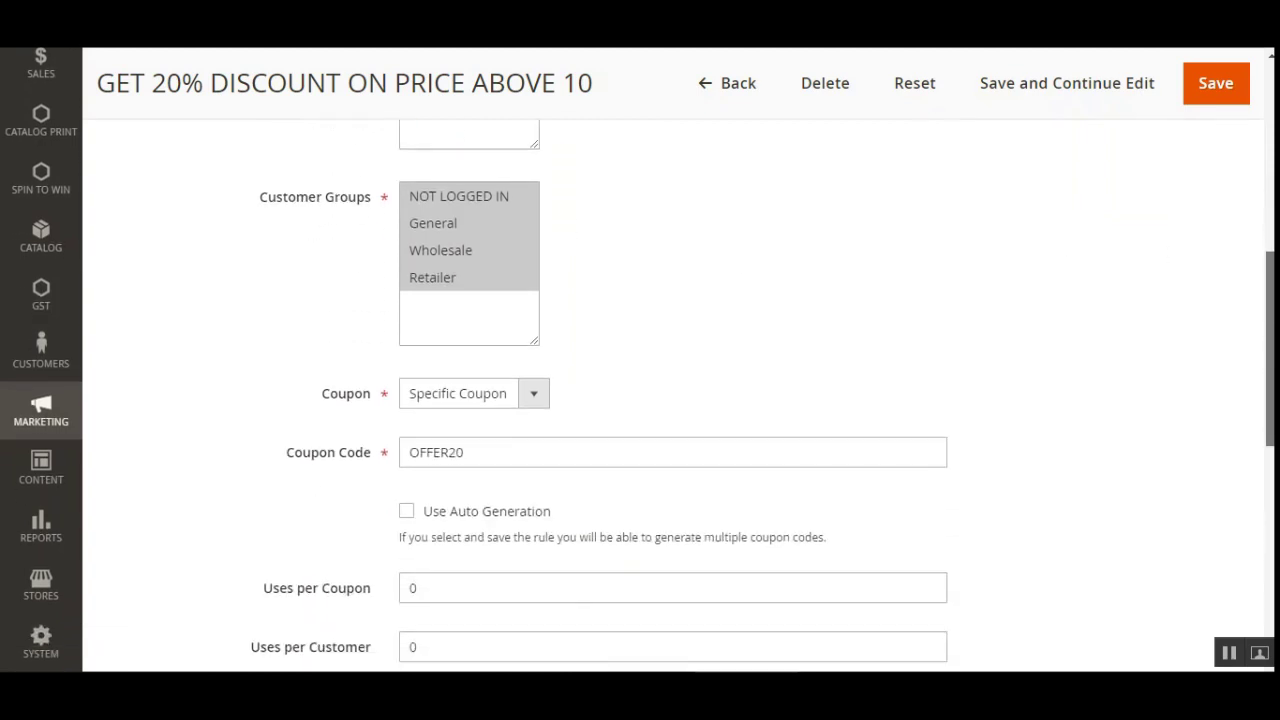
click(458, 250)
drag(446, 200, 443, 282)
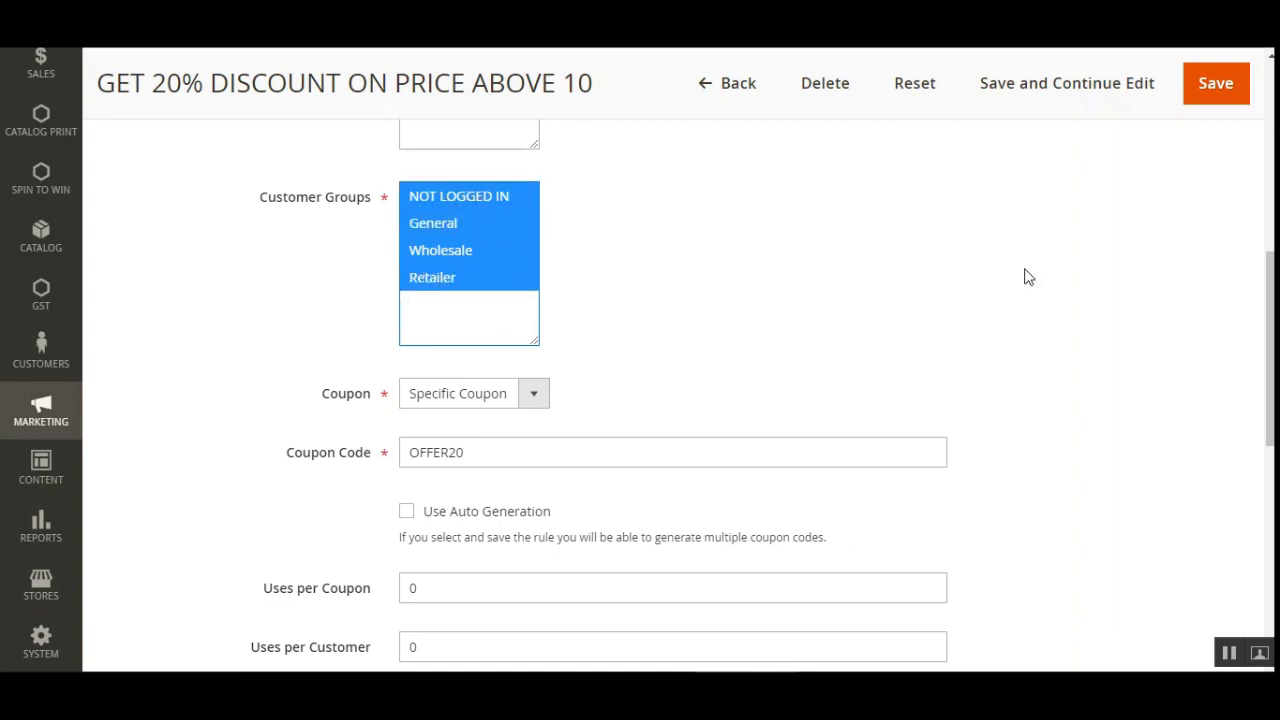
scroll(1028, 277, down, 2)
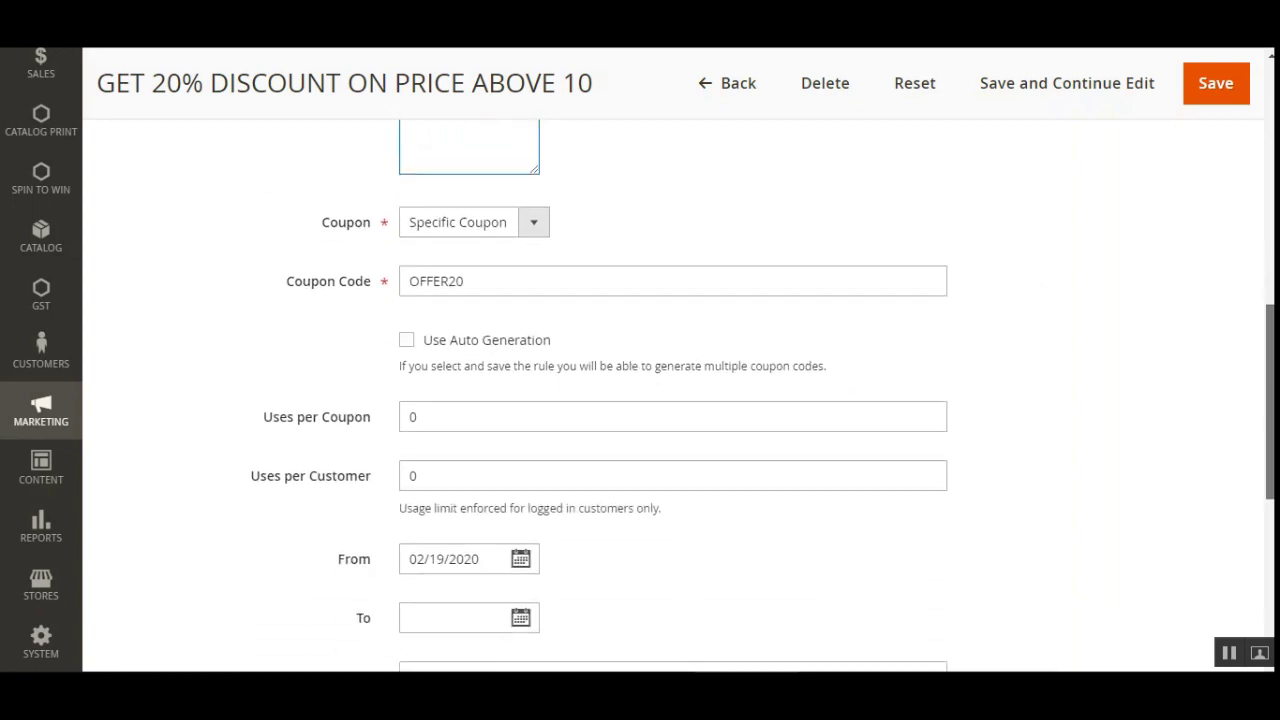
Review the Specific Coupon type and the Uses per Coupon and Uses per Customer values.
click(534, 192)
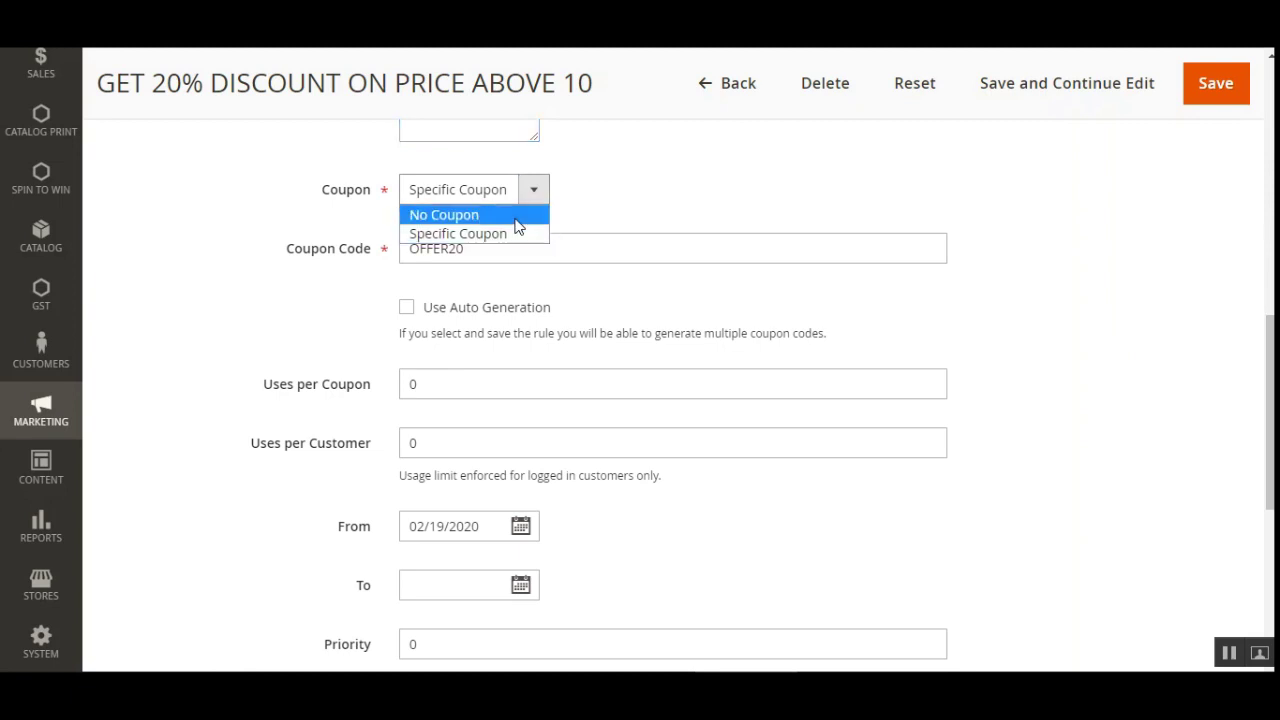
click(643, 220)
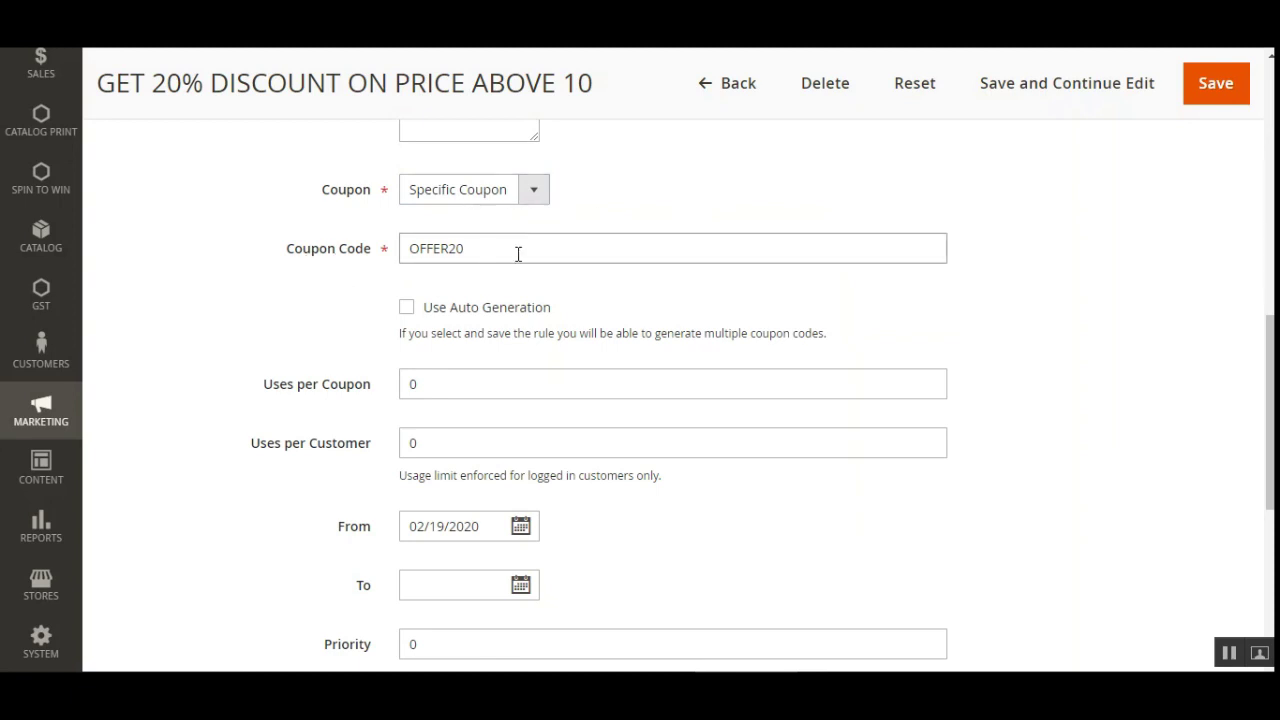
scroll(787, 360, down, 3)
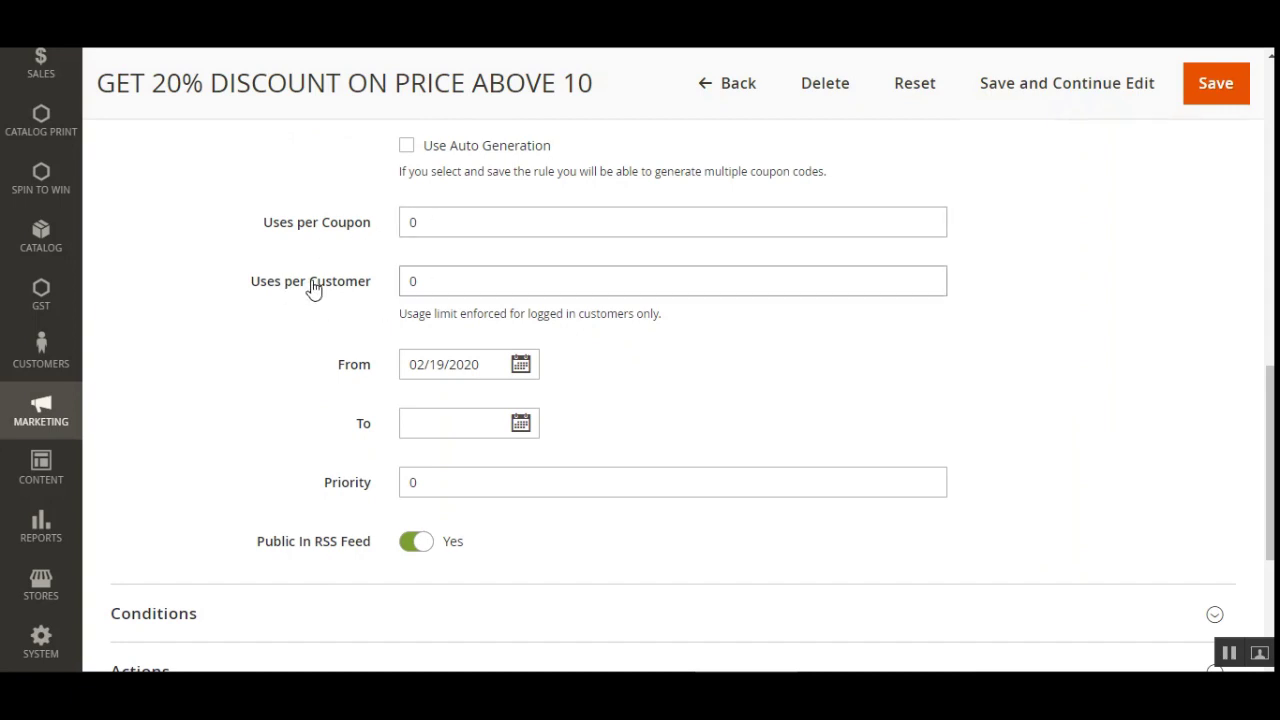
double_click(435, 220)
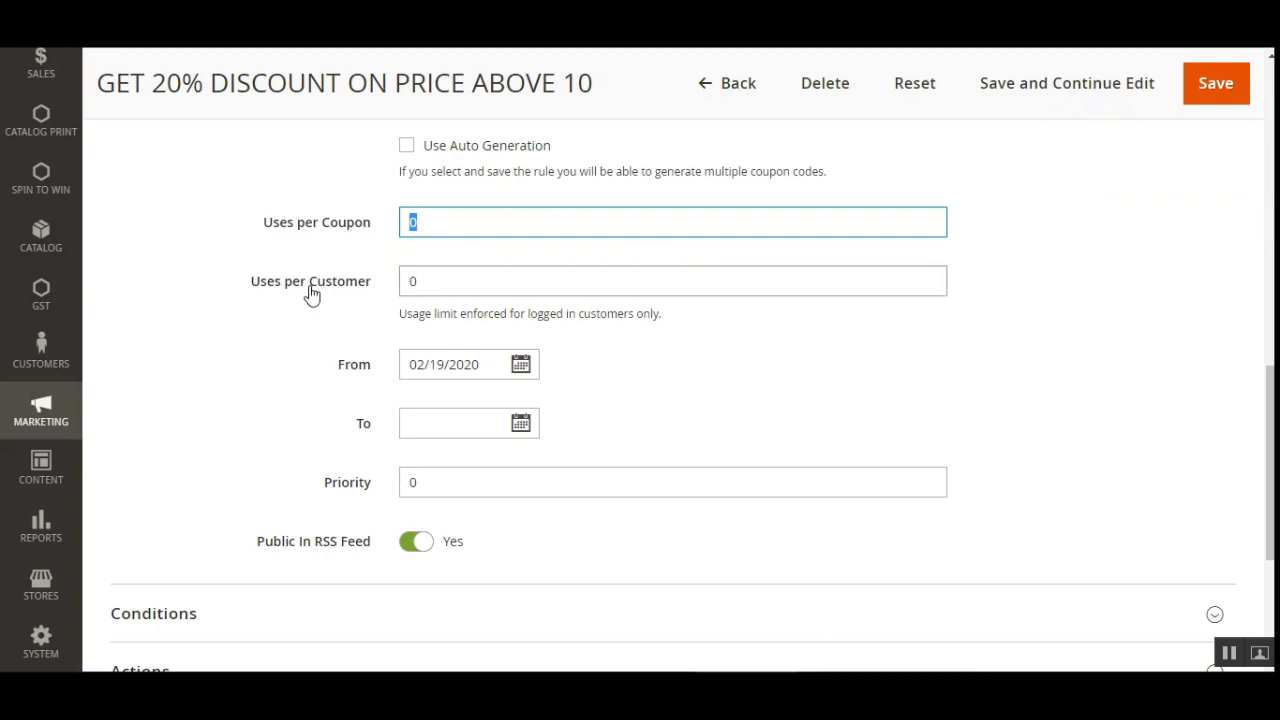
double_click(414, 284)
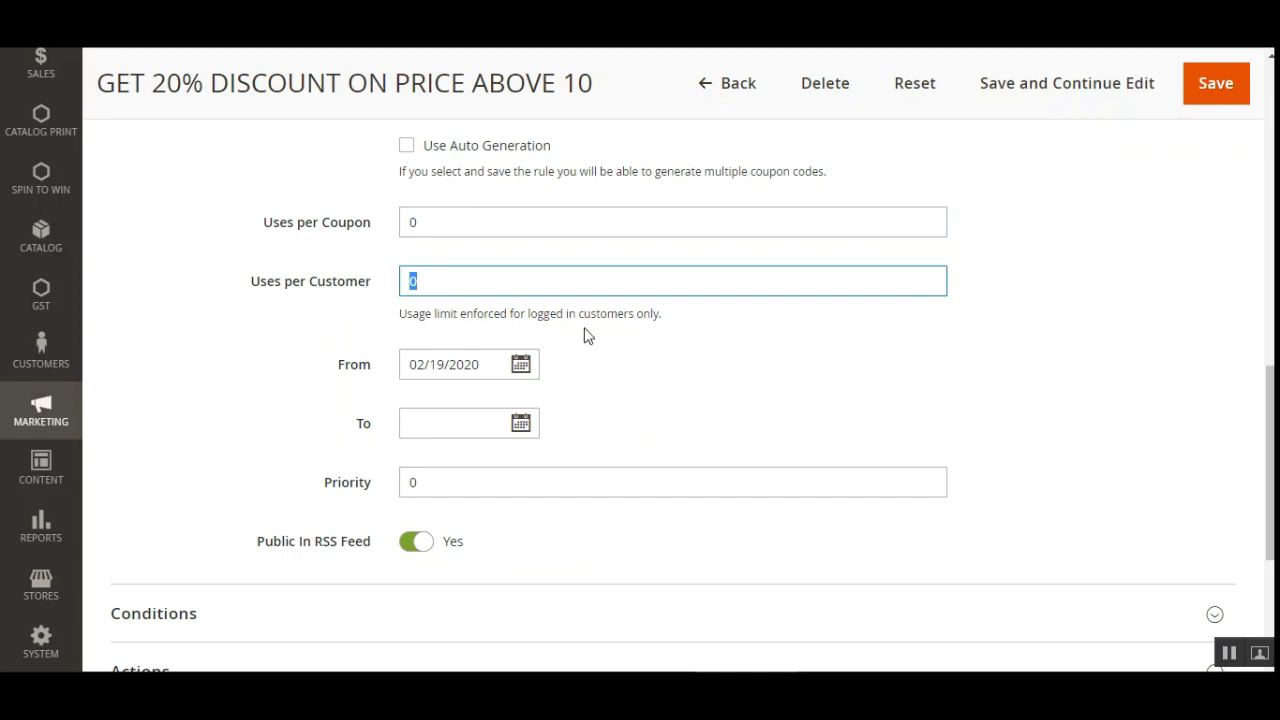
scroll(1175, 392, down, 1)
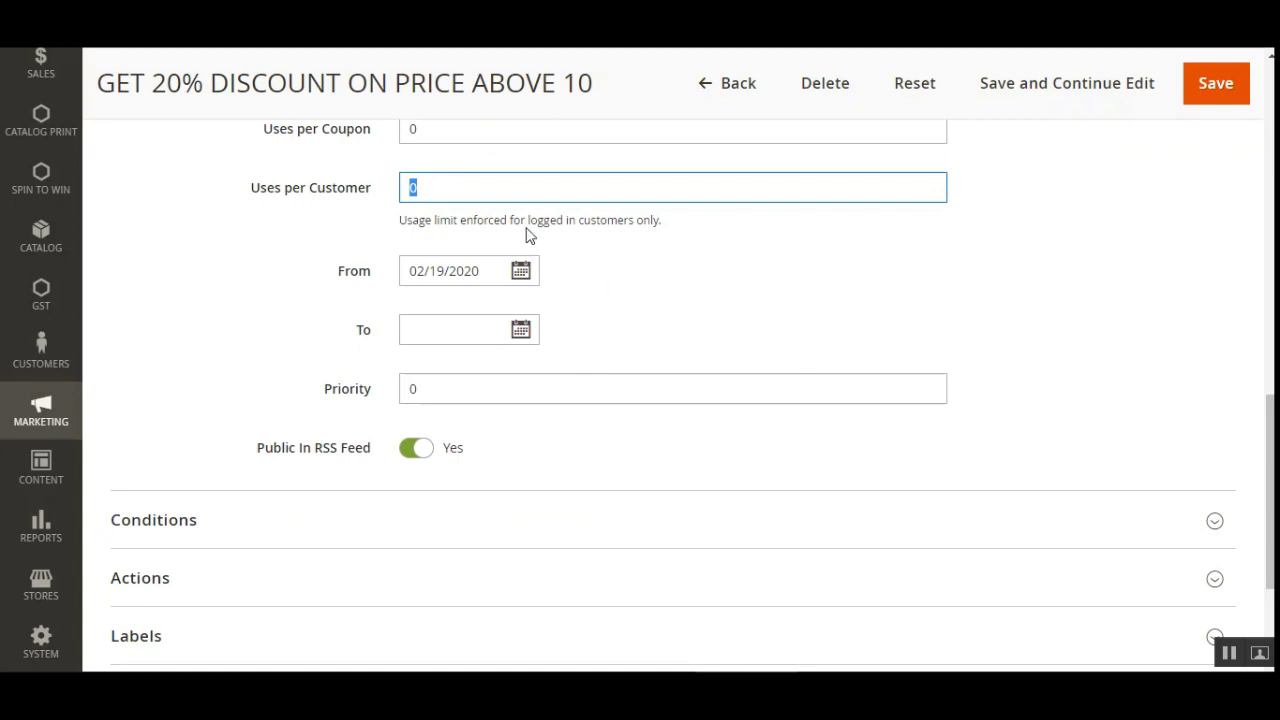
drag(266, 190, 345, 190)
Expand Conditions to show the single requirement: Subtotal (Excl. Tax) greater than 10.
scroll(535, 364, down, 1)
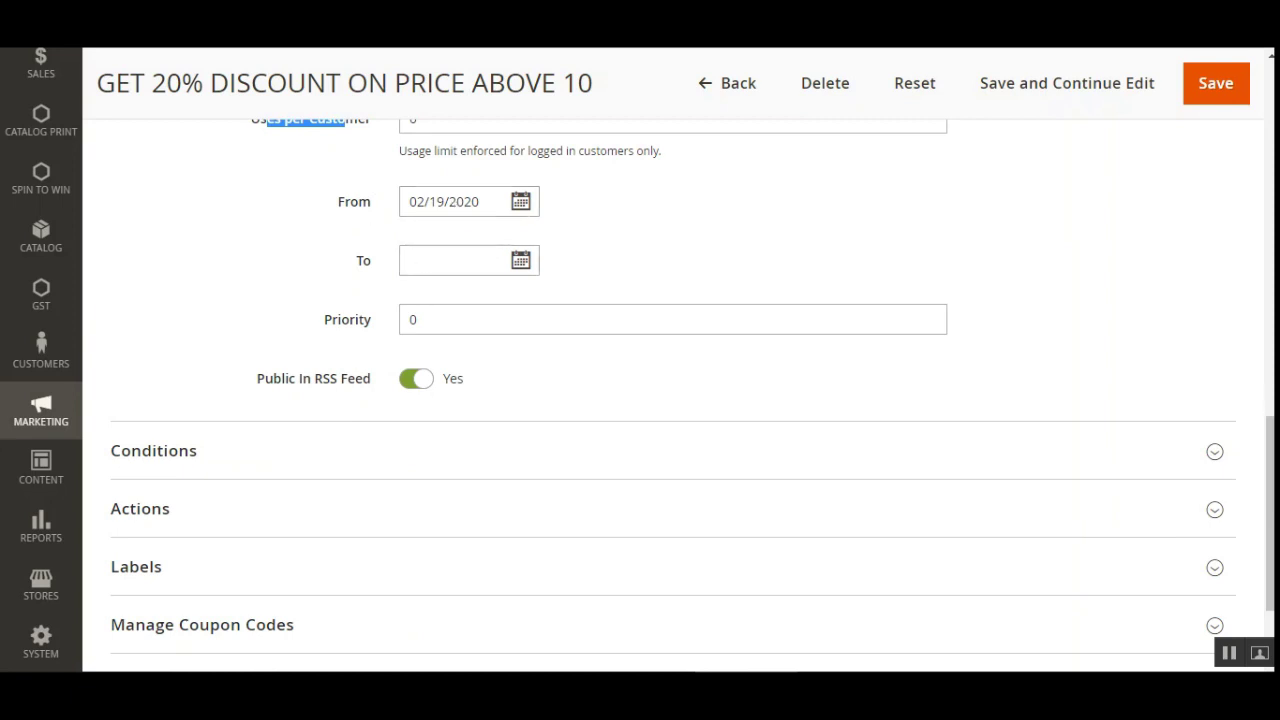
scroll(567, 227, down, 3)
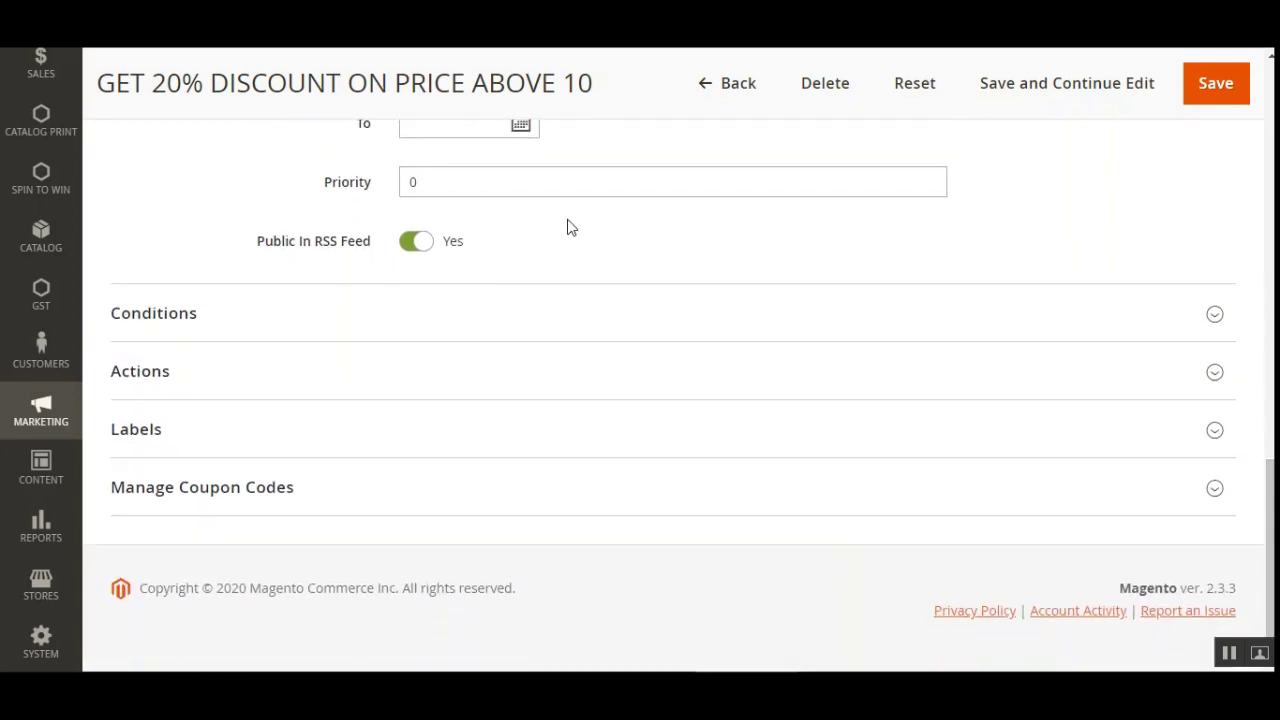
click(524, 305)
scroll(306, 451, down, 3)
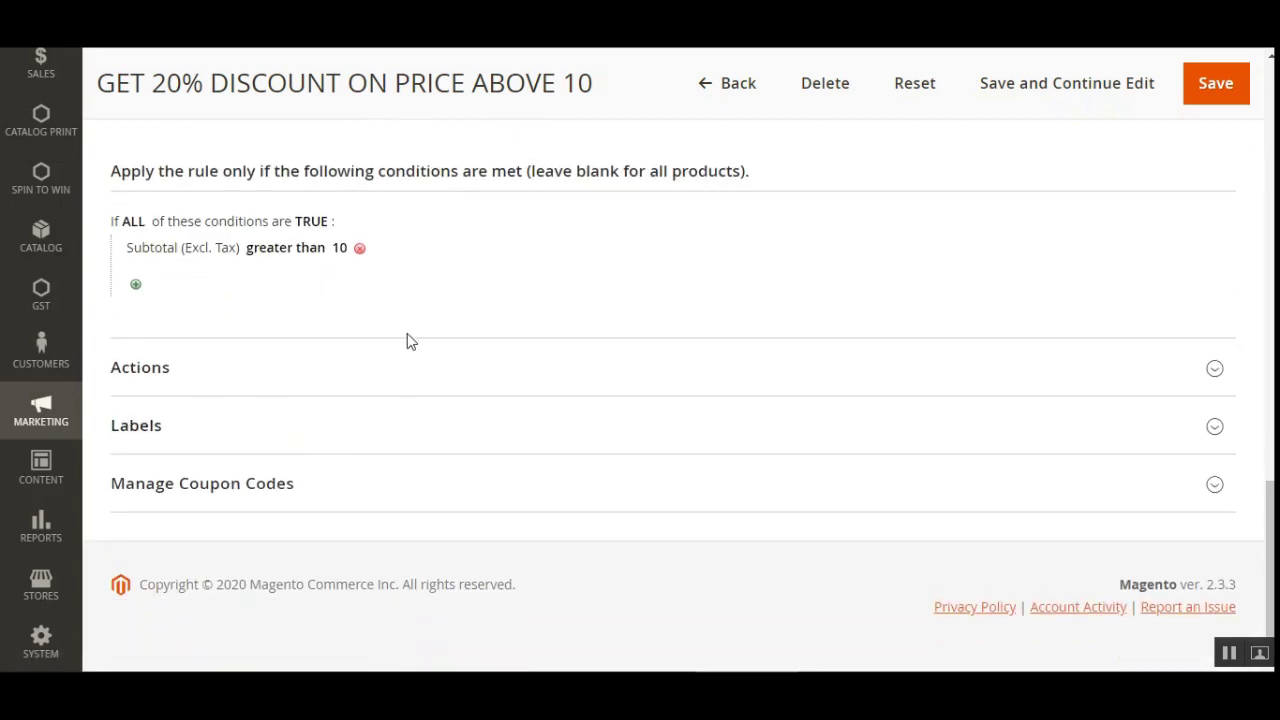
click(240, 380)
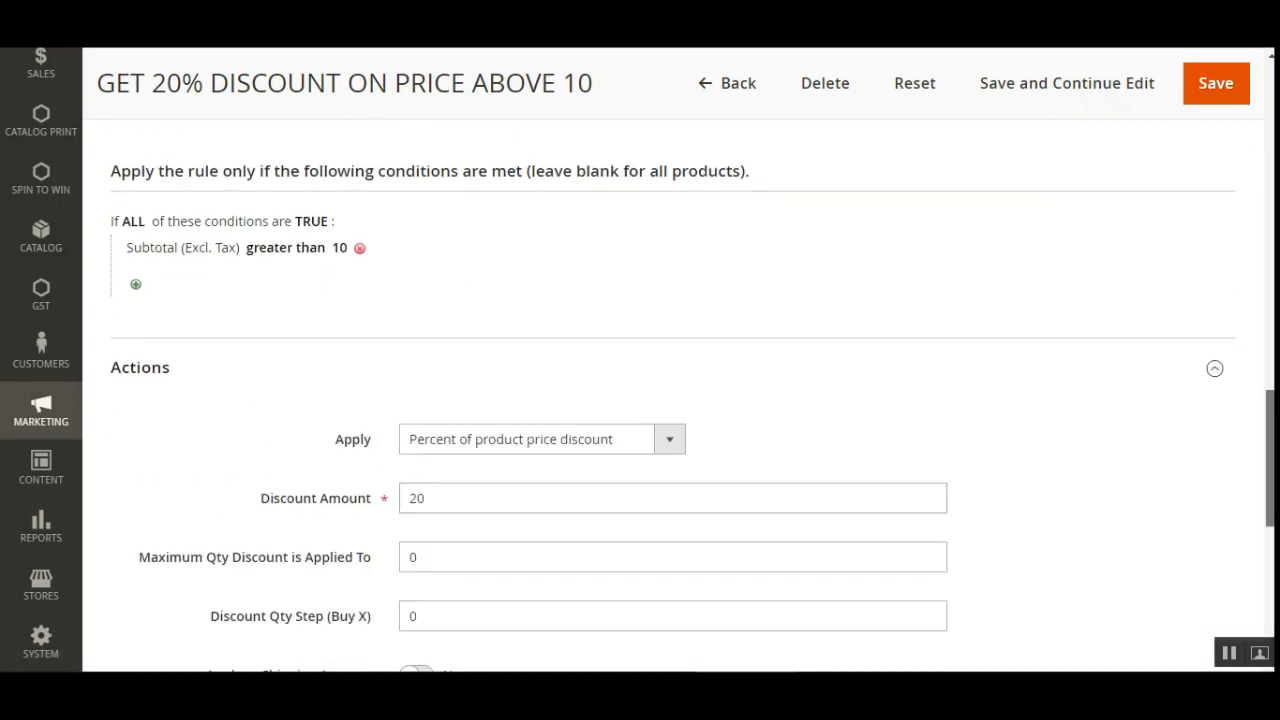
scroll(971, 497, down, 3)
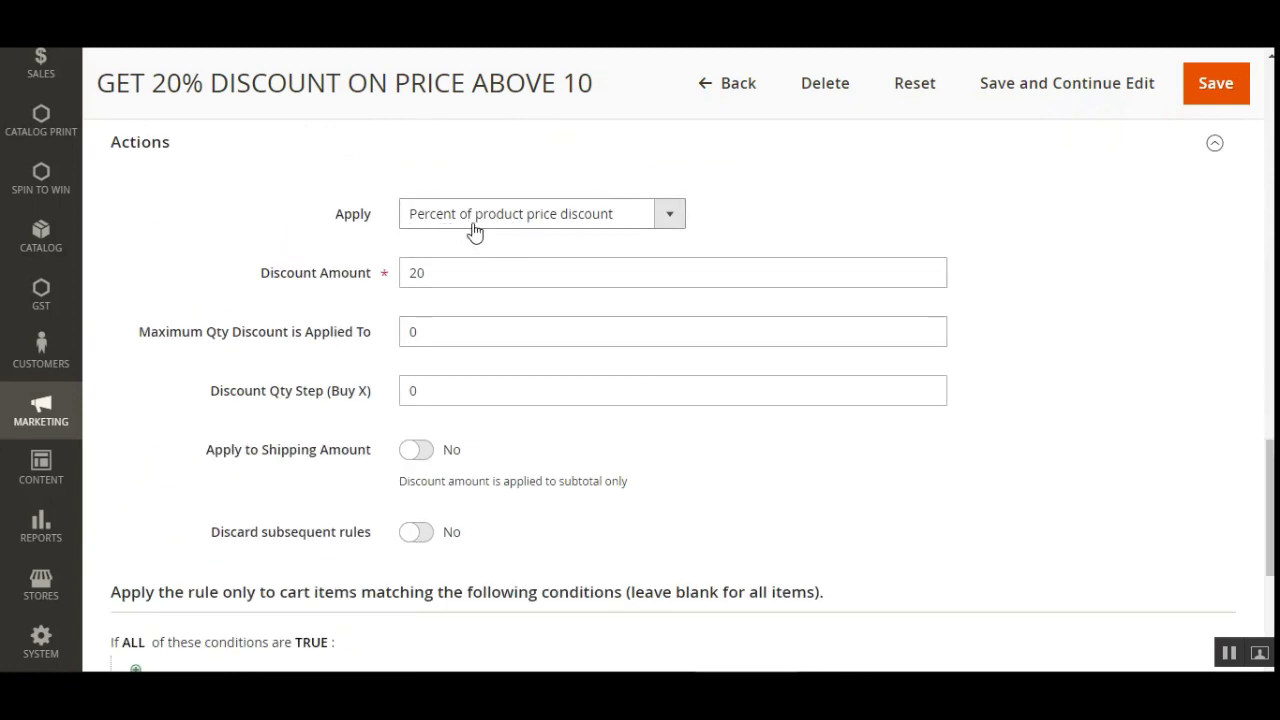
click(617, 222)
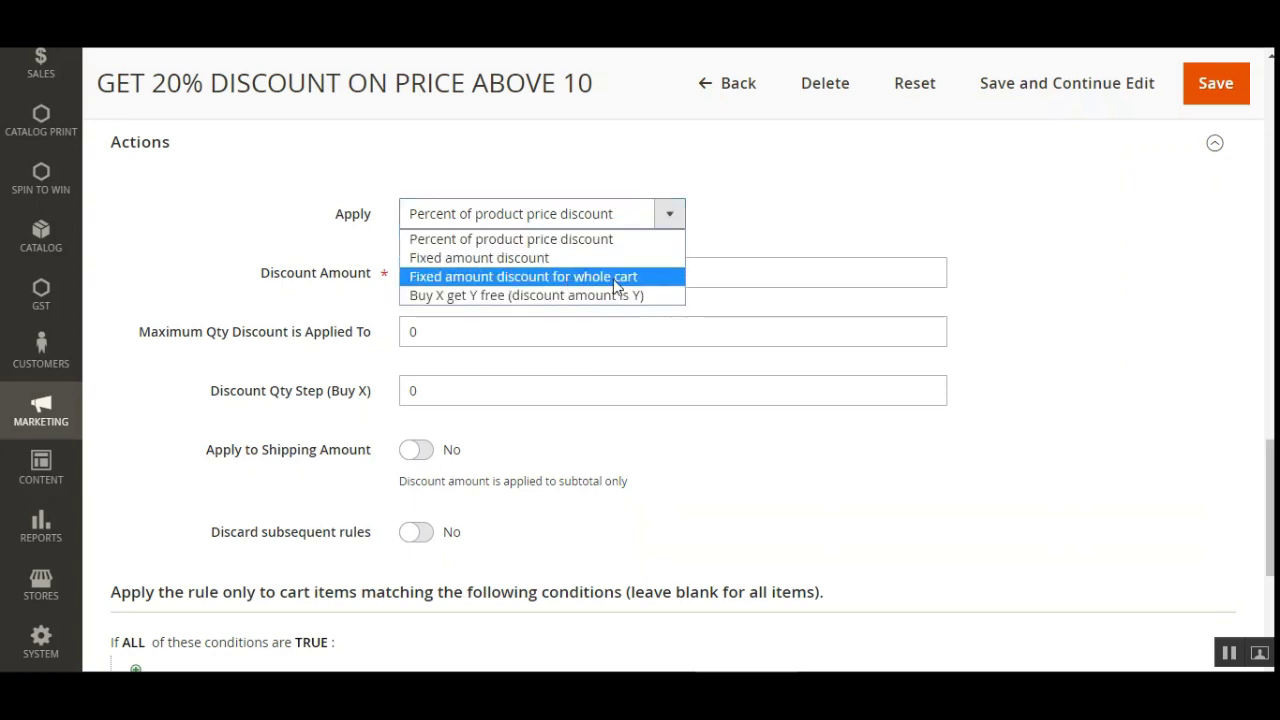
click(851, 237)
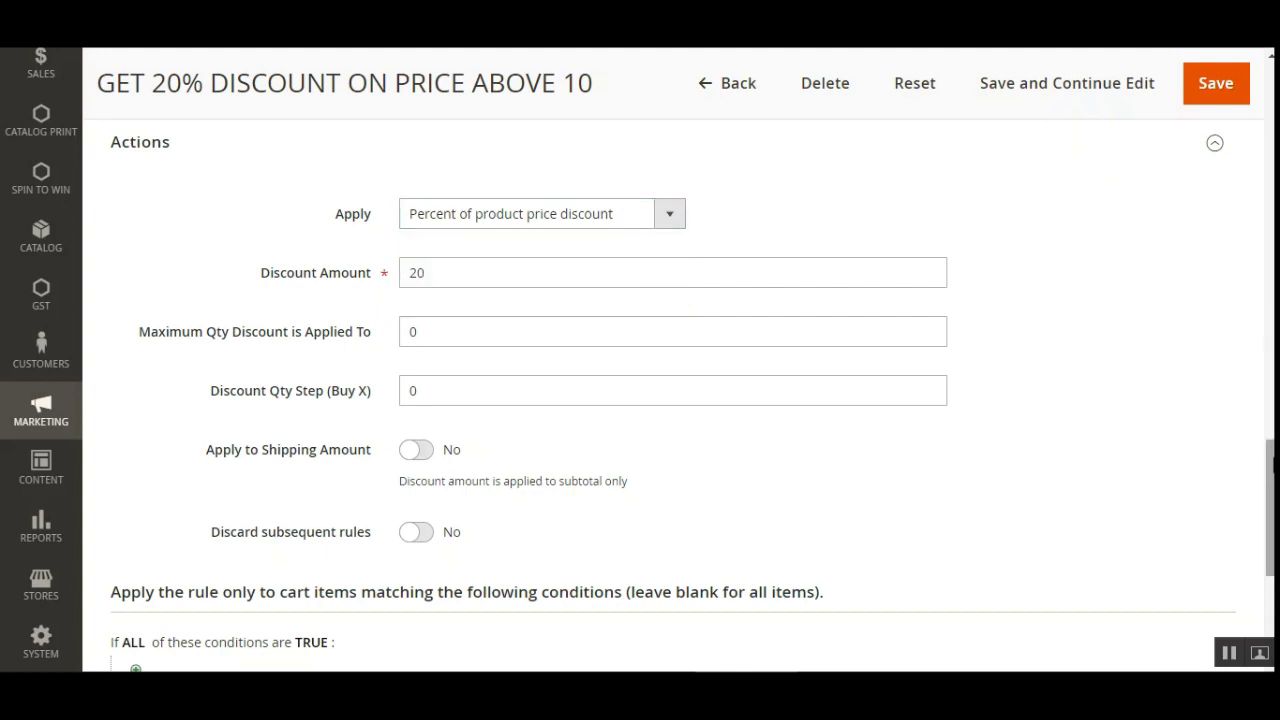
drag(281, 278, 361, 315)
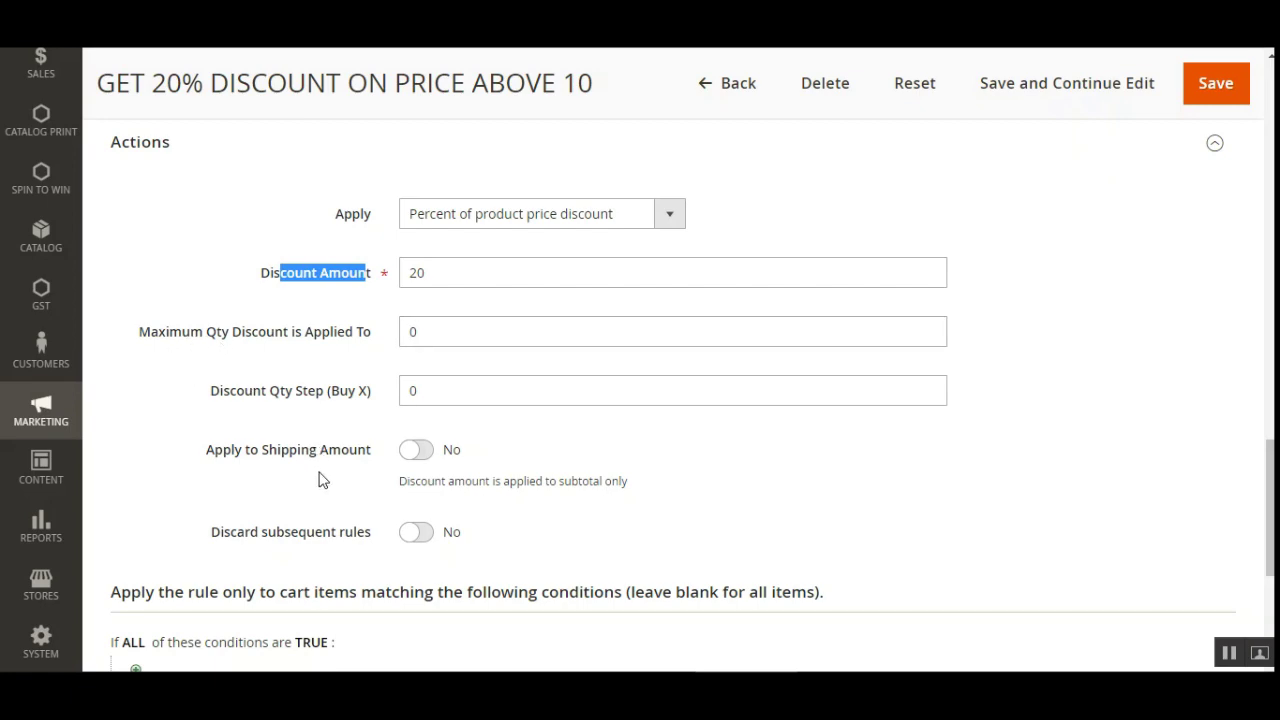
scroll(1268, 505, down, 3)
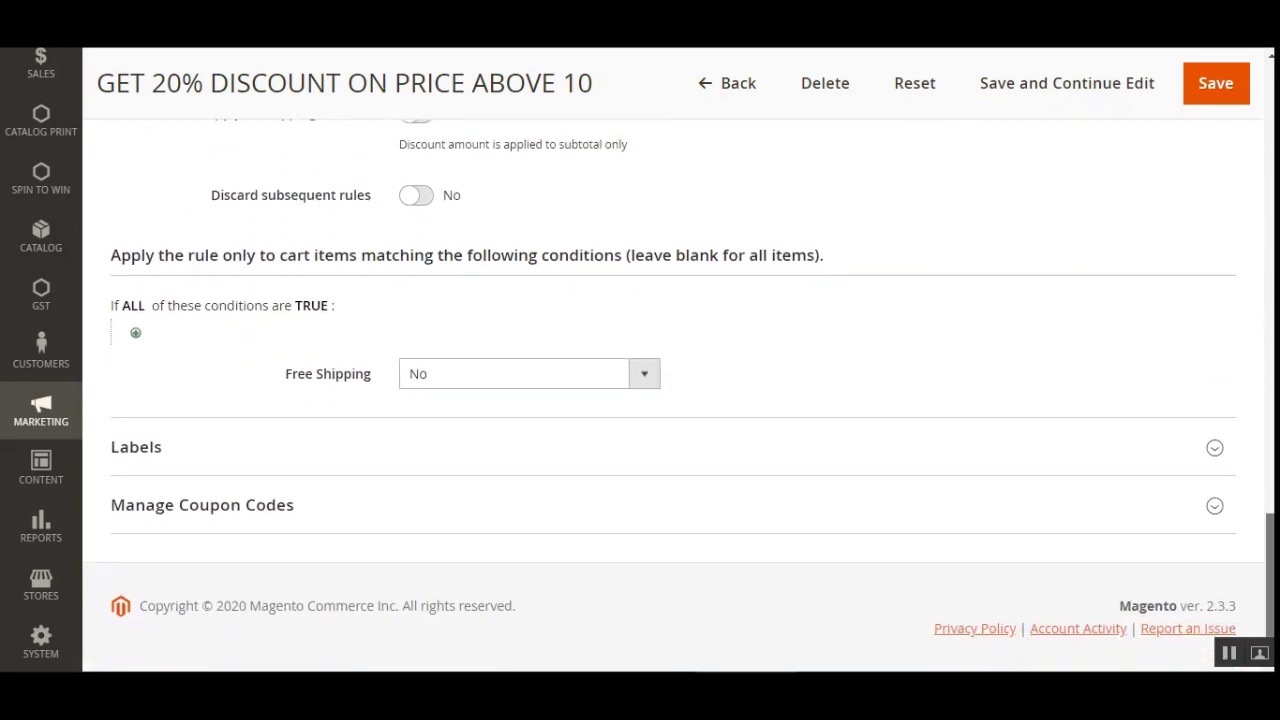
scroll(1268, 505, up, 6)
scroll(1268, 505, up, 10)
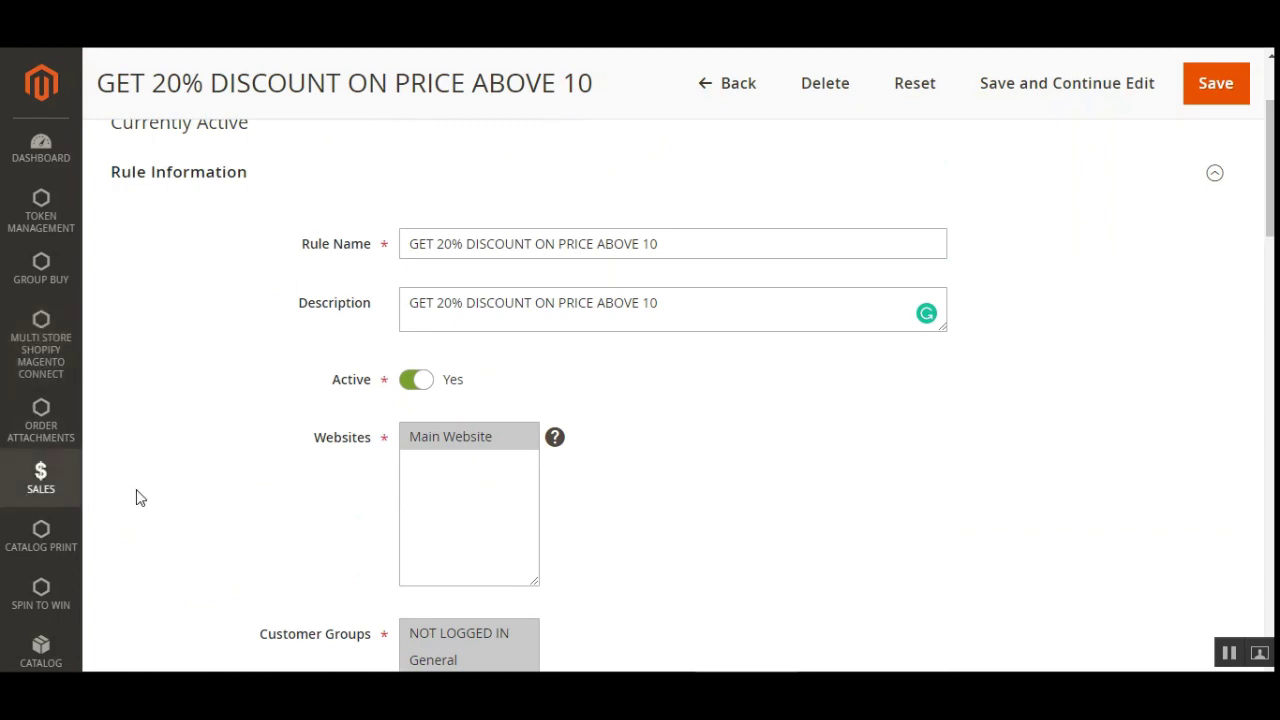
scroll(1266, 170, up, 2)
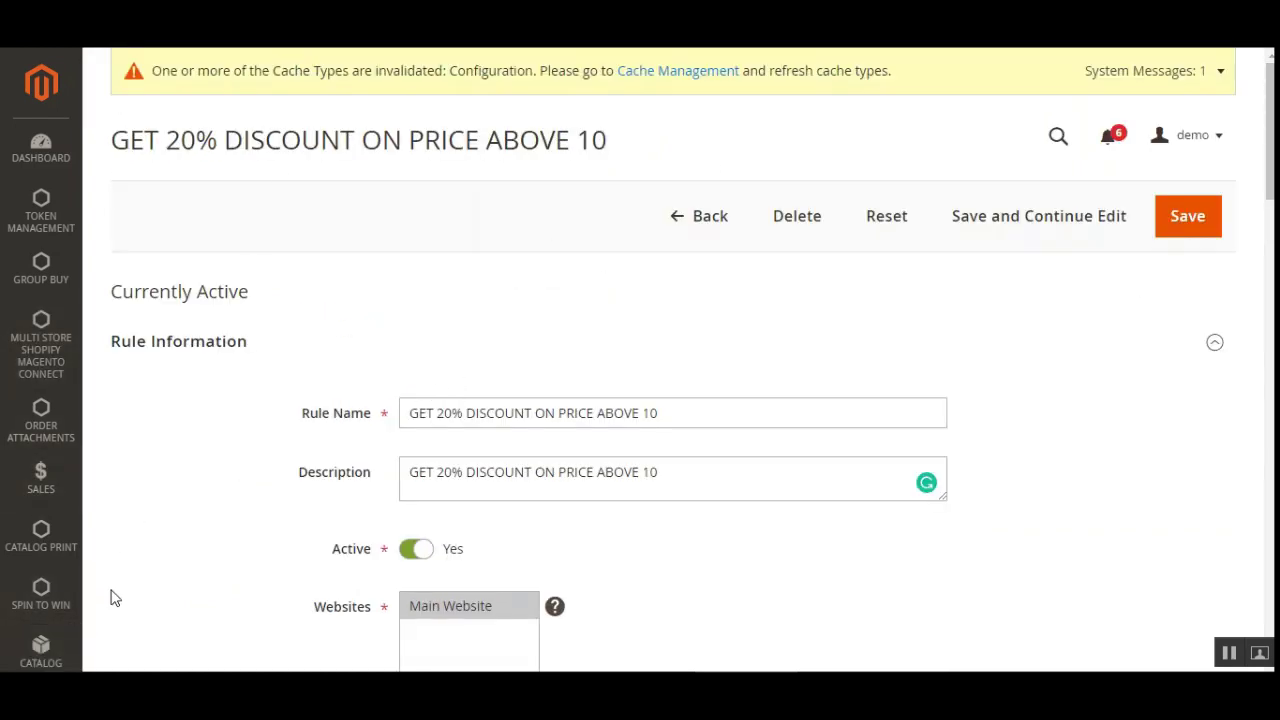
scroll(114, 597, down, 1)
scroll(150, 570, down, 5)
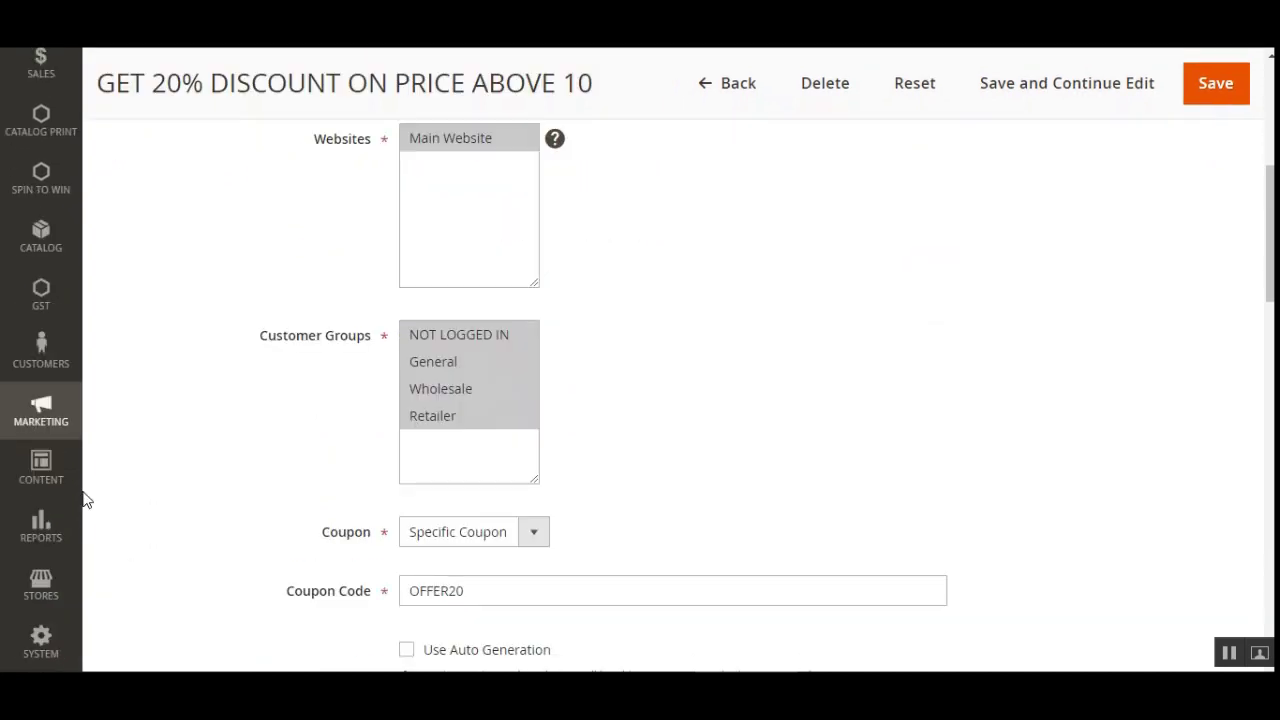
drag(1270, 234, 1270, 206)
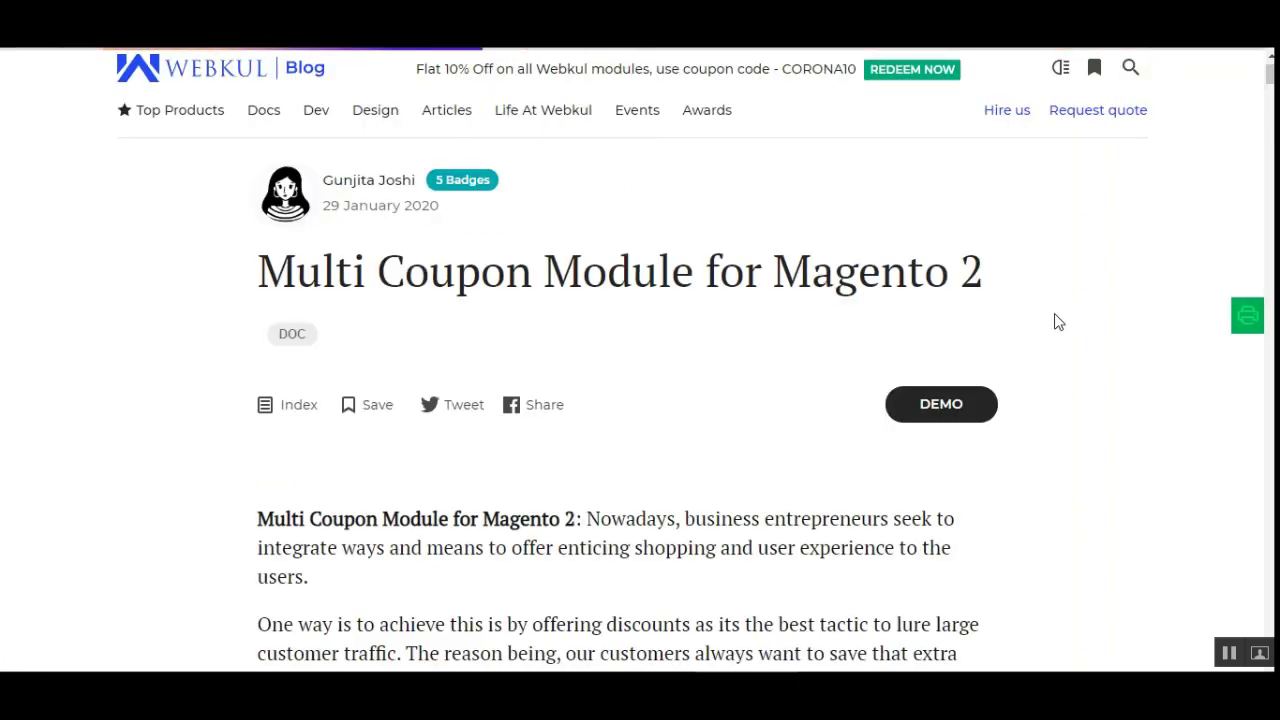
Read the Multi Coupon article down to For Admin Order and highlight Sales > Orders > Create New Order.
scroll(900, 370, up, 1)
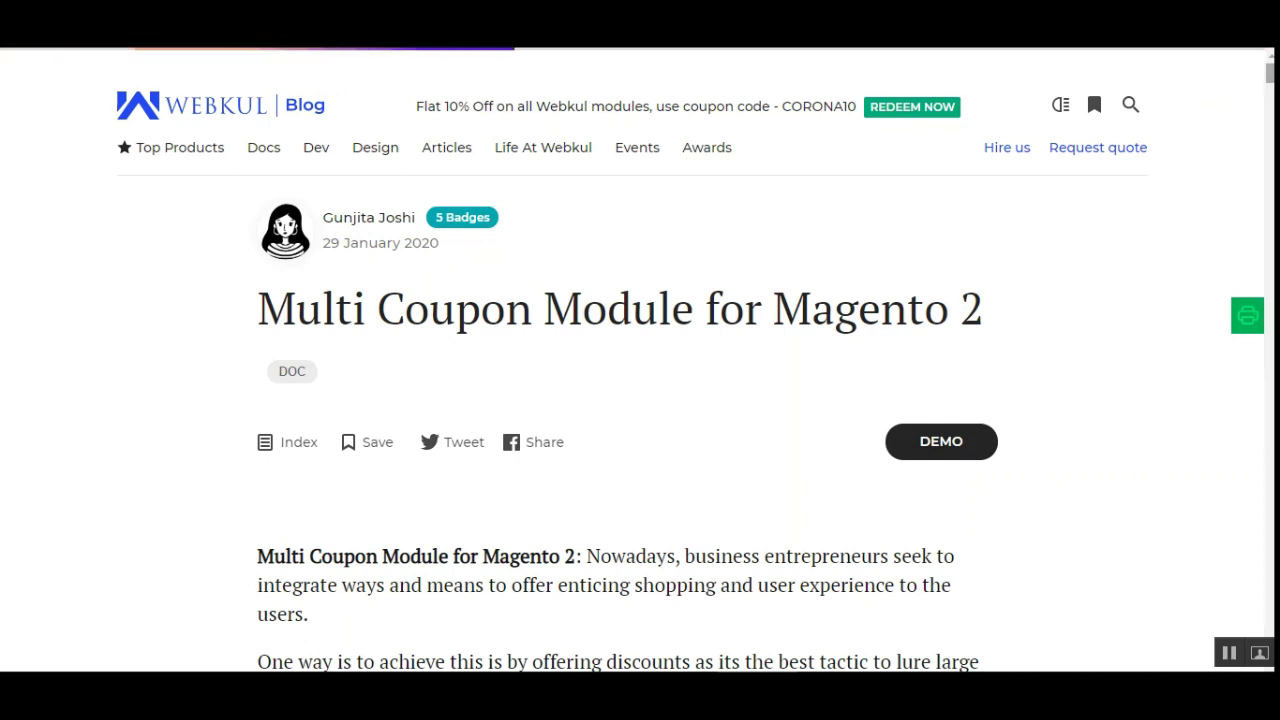
scroll(640, 360, down, 20)
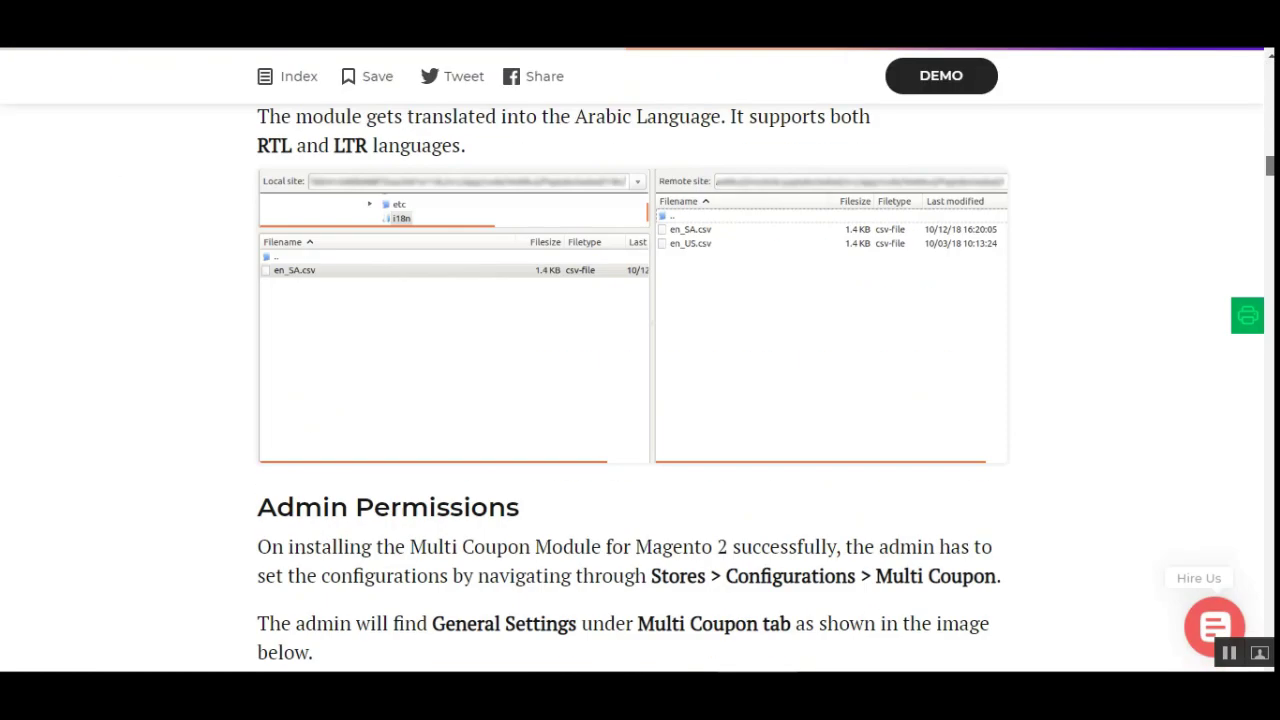
scroll(765, 451, down, 20)
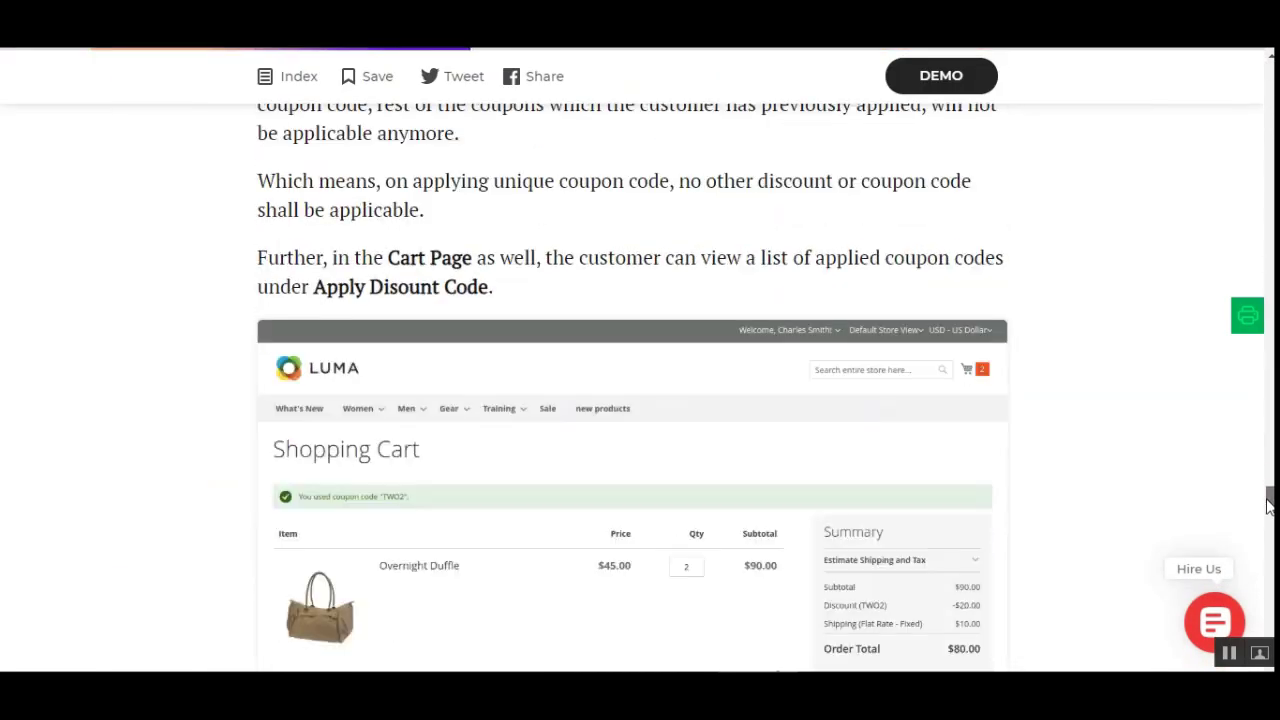
scroll(765, 451, down, 2)
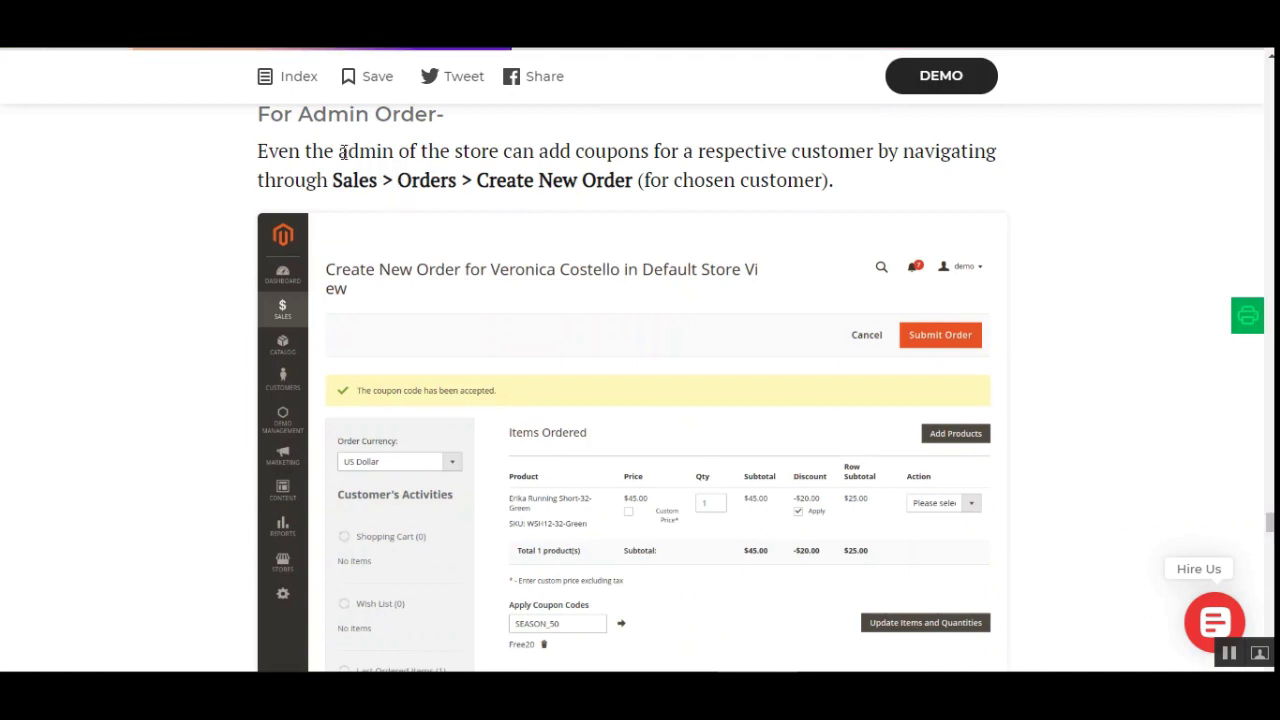
drag(333, 180, 638, 190)
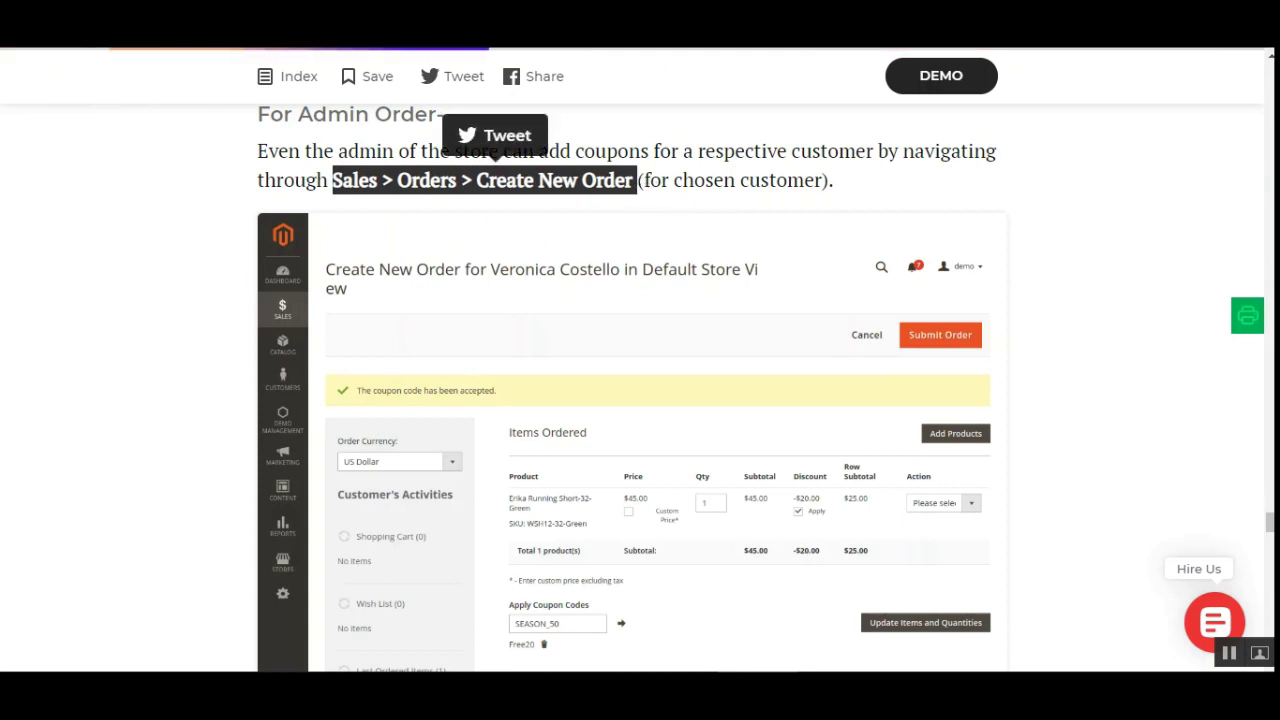
scroll(1148, 421, down, 2)
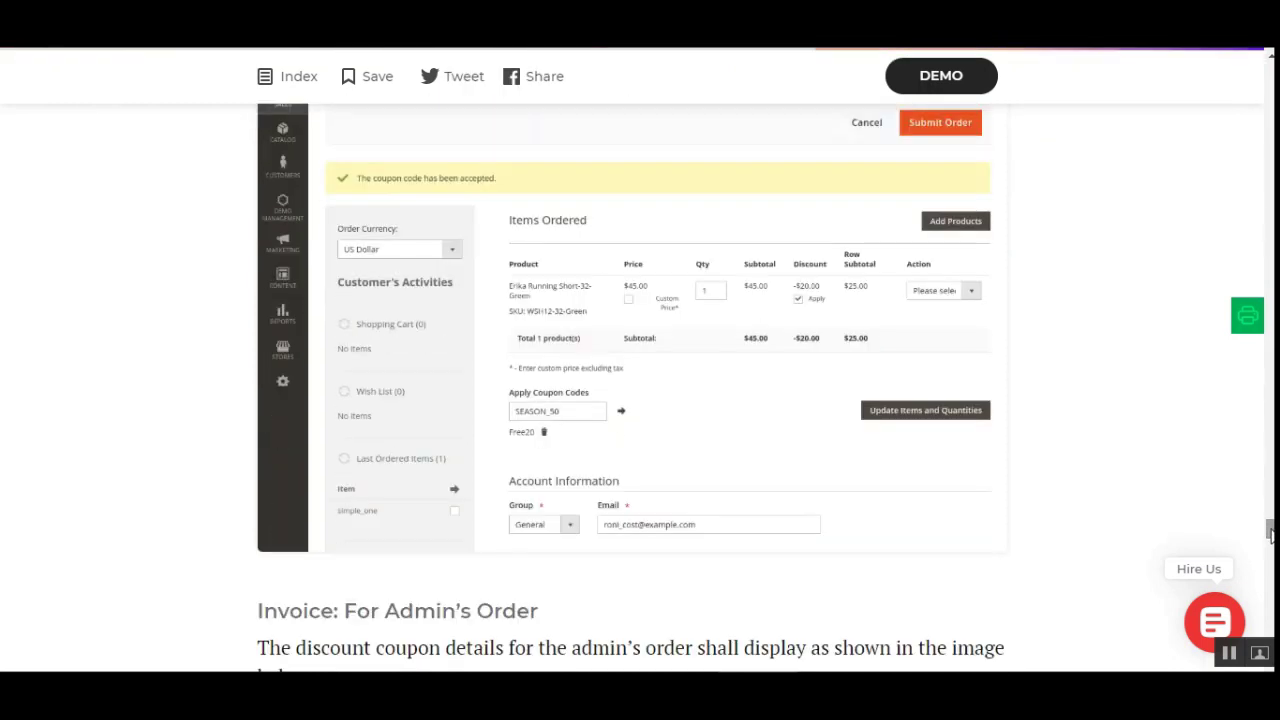
scroll(428, 354, up, 1)
scroll(428, 354, down, 1)
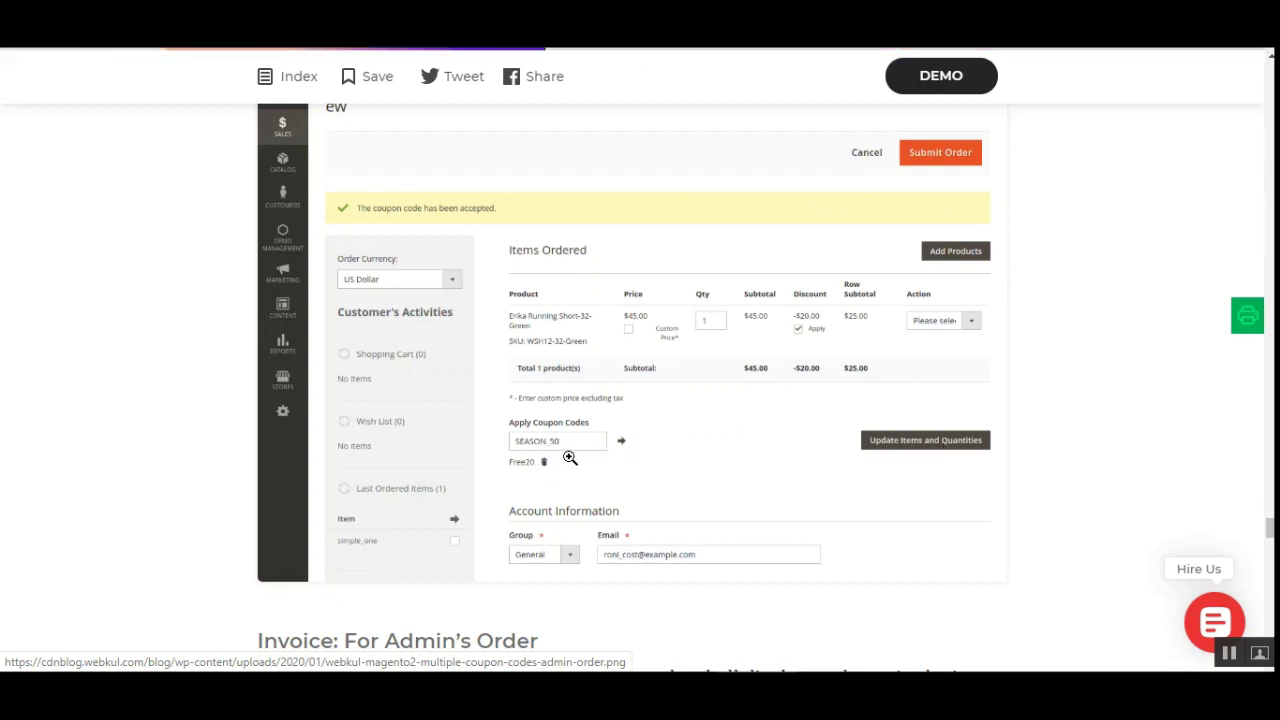
scroll(640, 360, down, 6)
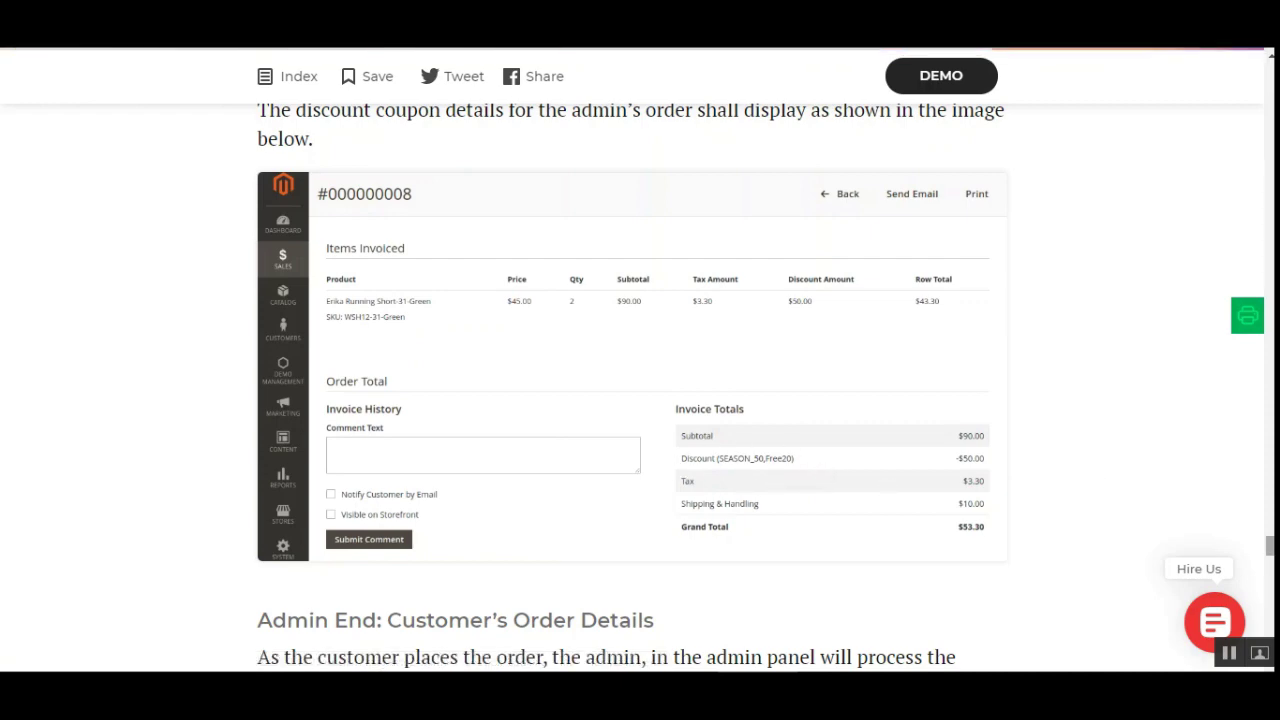
scroll(630, 390, down, 5)
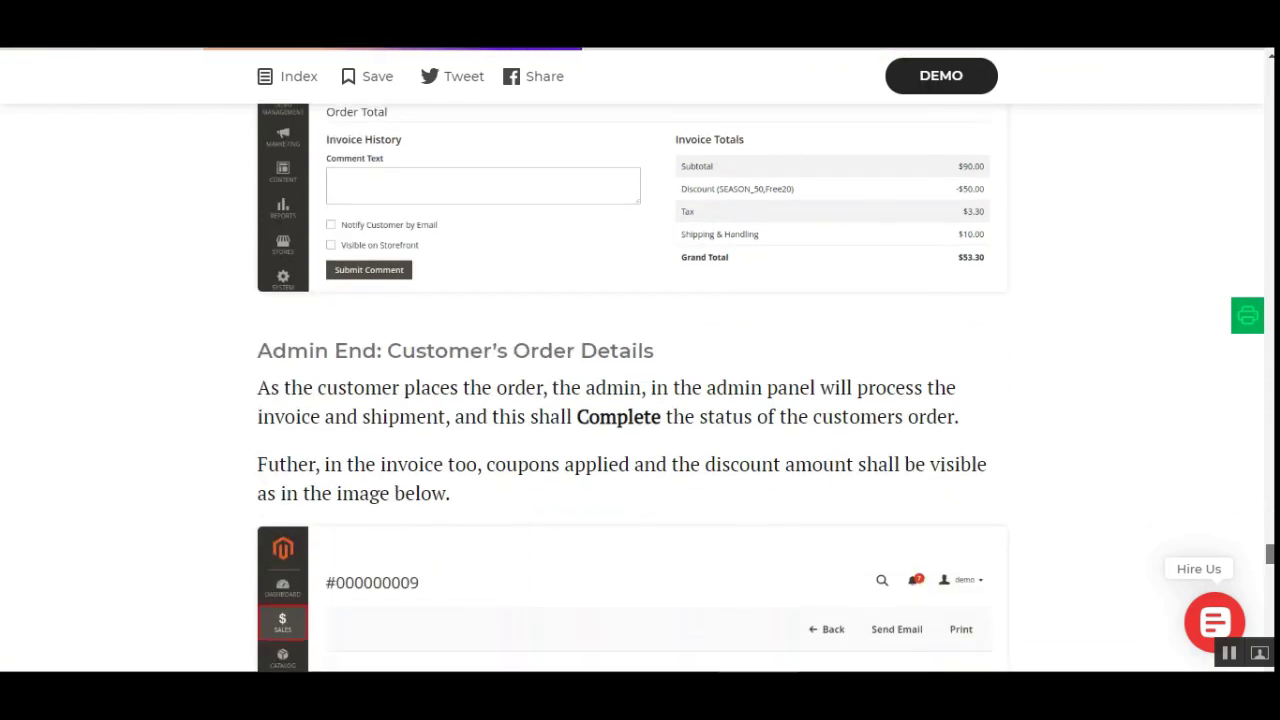
scroll(630, 390, down, 10)
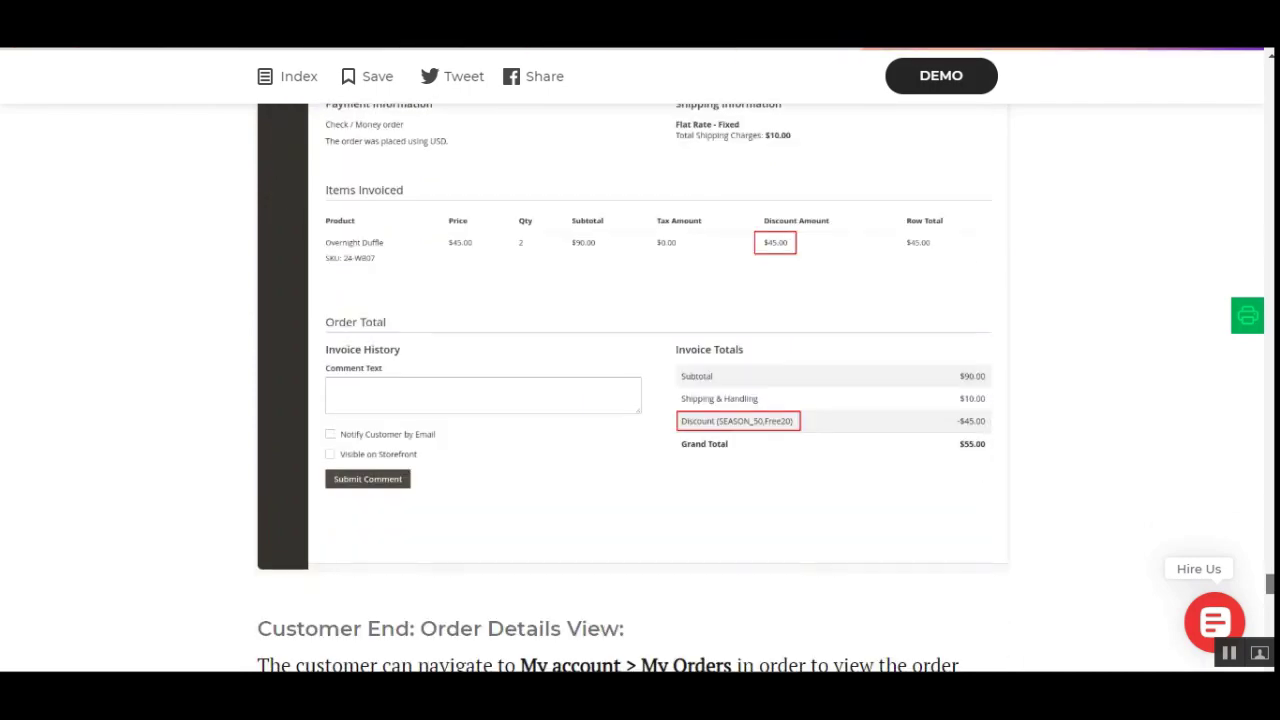
scroll(630, 390, down, 4)
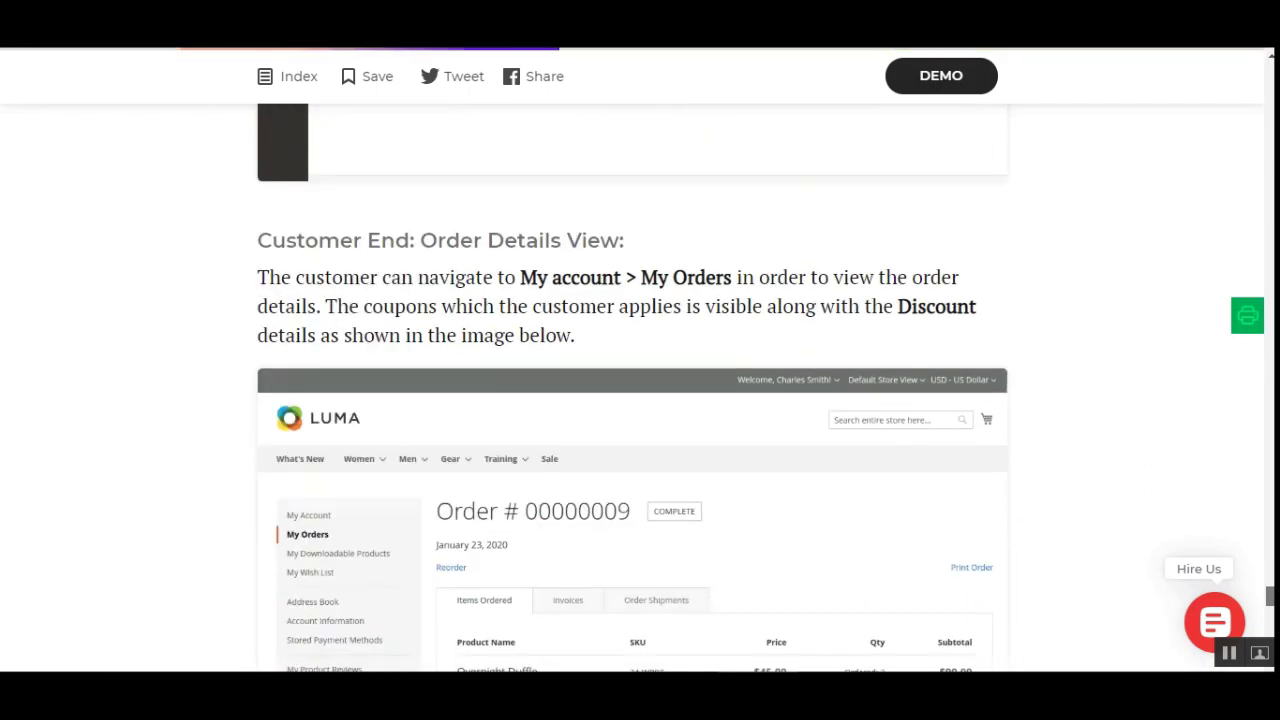
scroll(630, 390, down, 1)
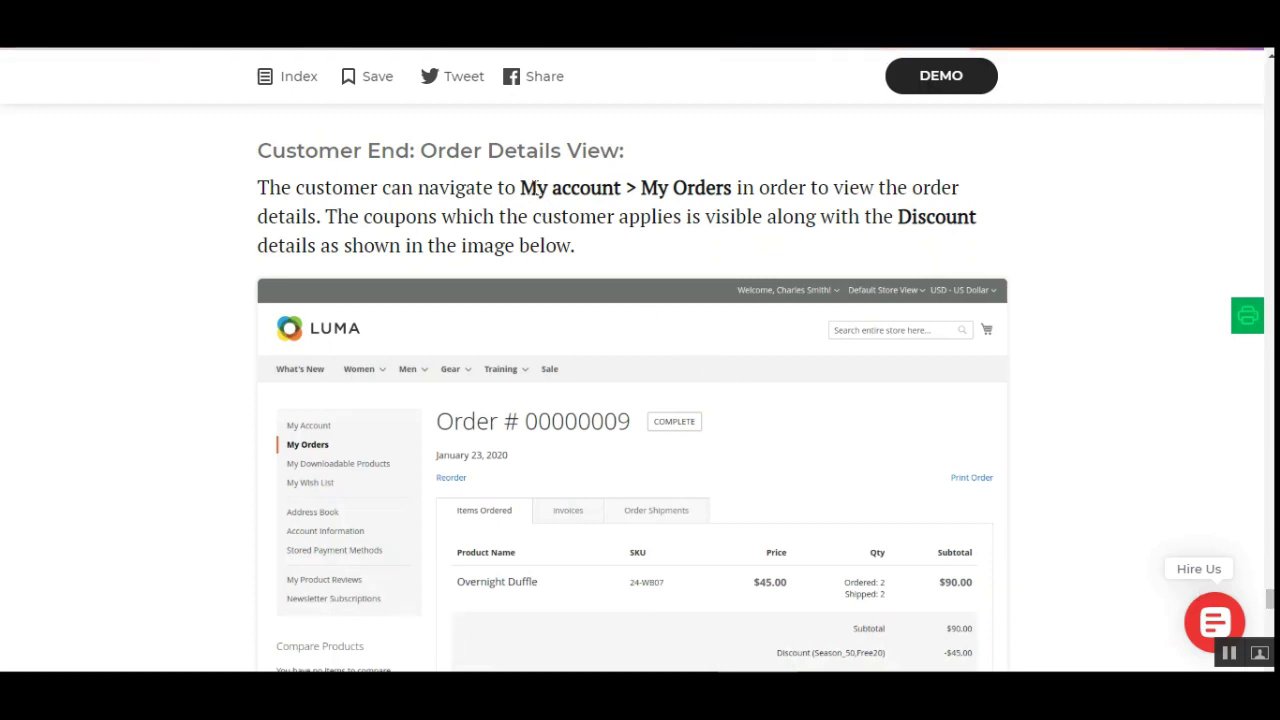
drag(532, 188, 742, 190)
click(702, 217)
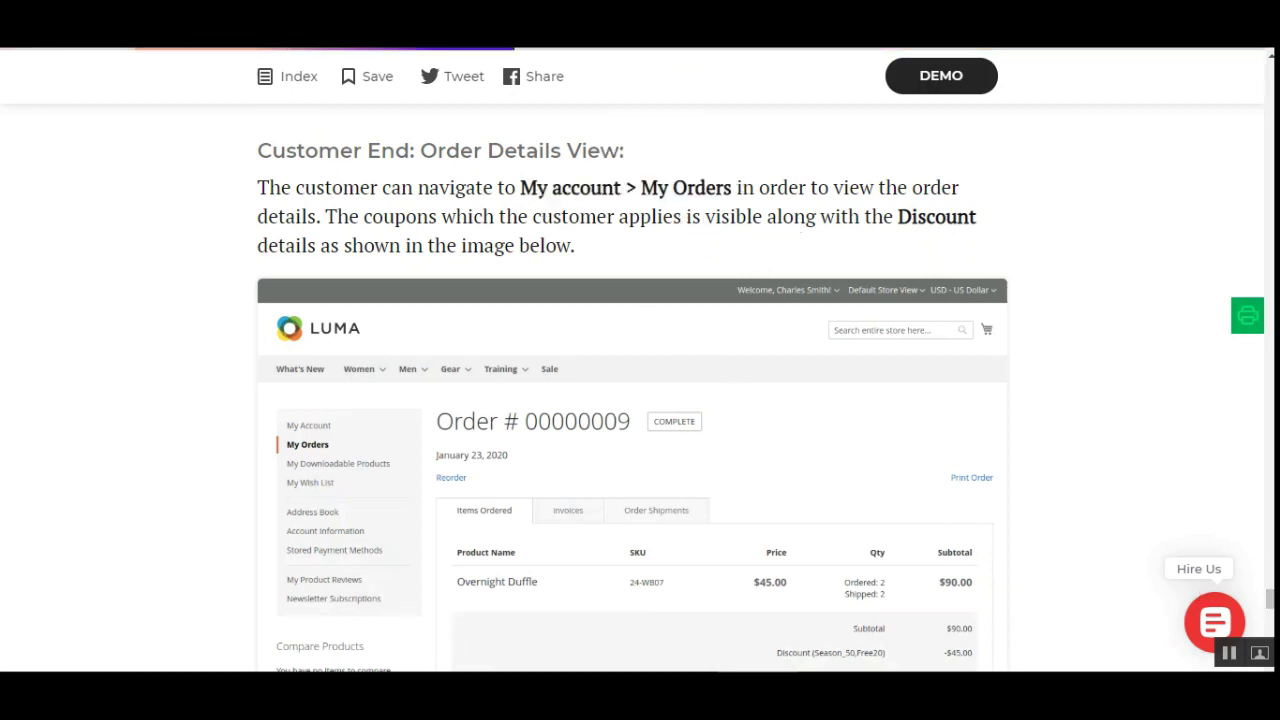
scroll(1268, 605, down, 2)
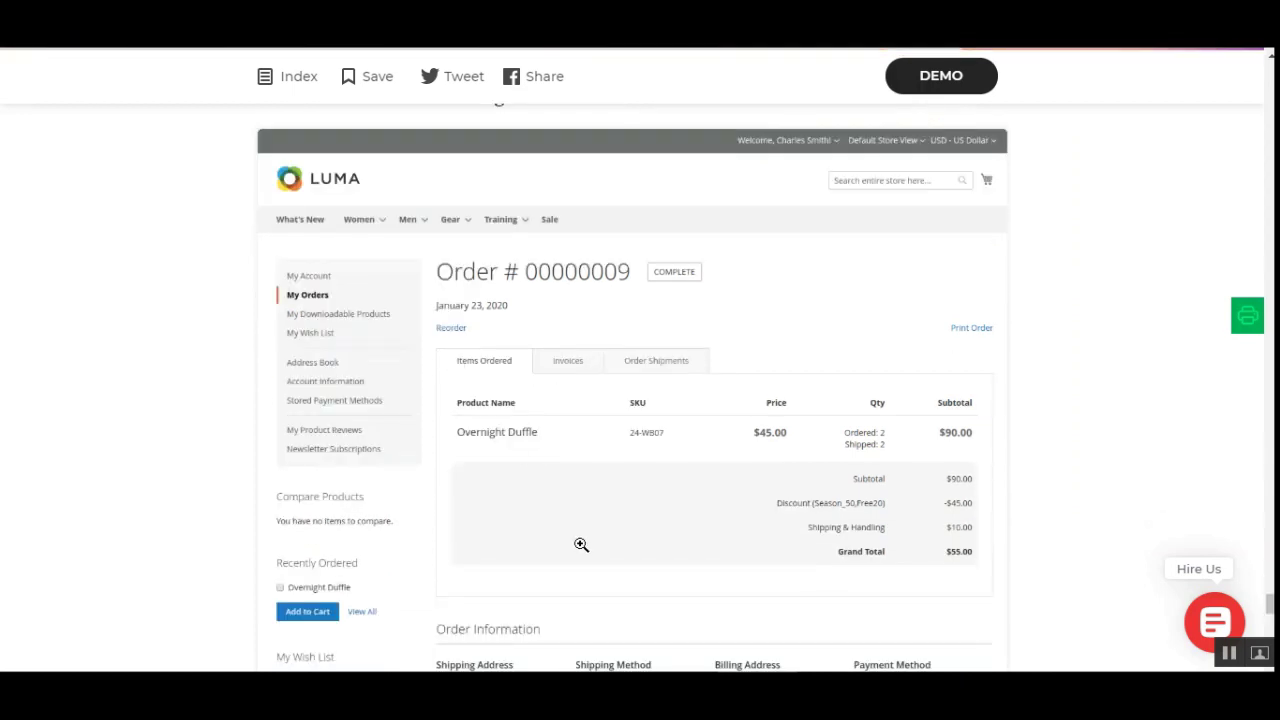
scroll(1268, 612, down, 1)
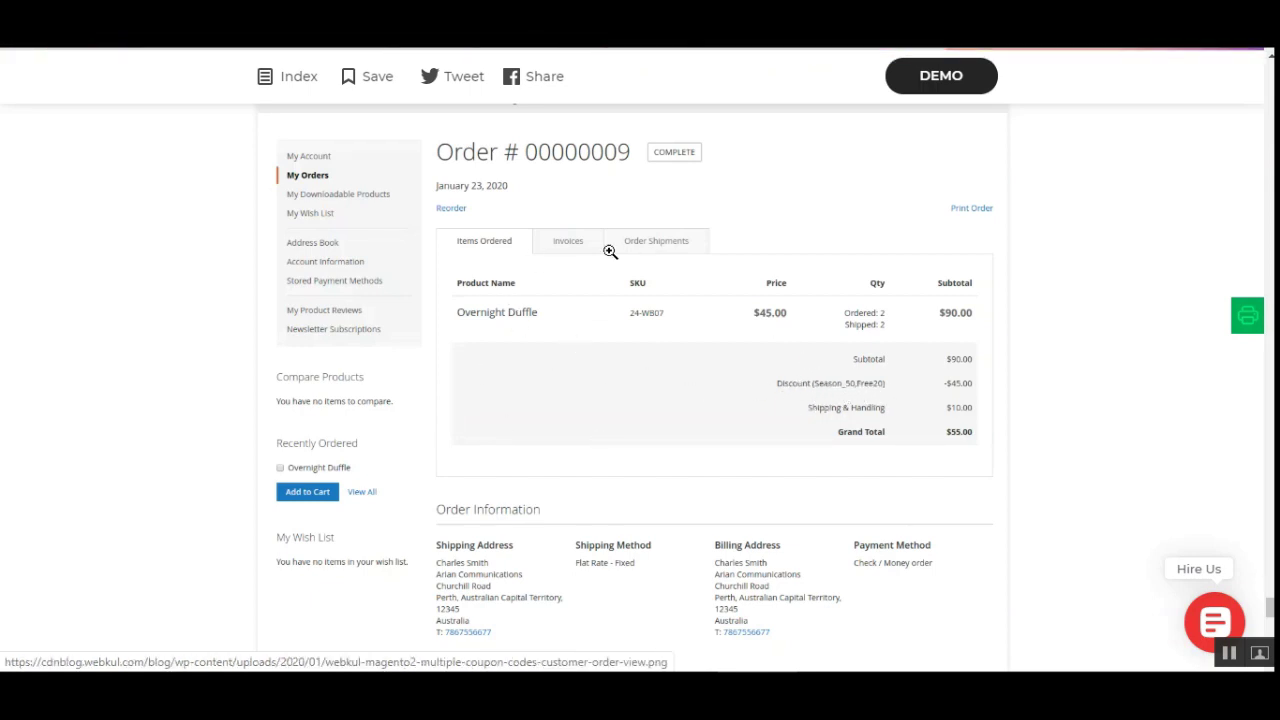
scroll(1237, 662, up, 10)
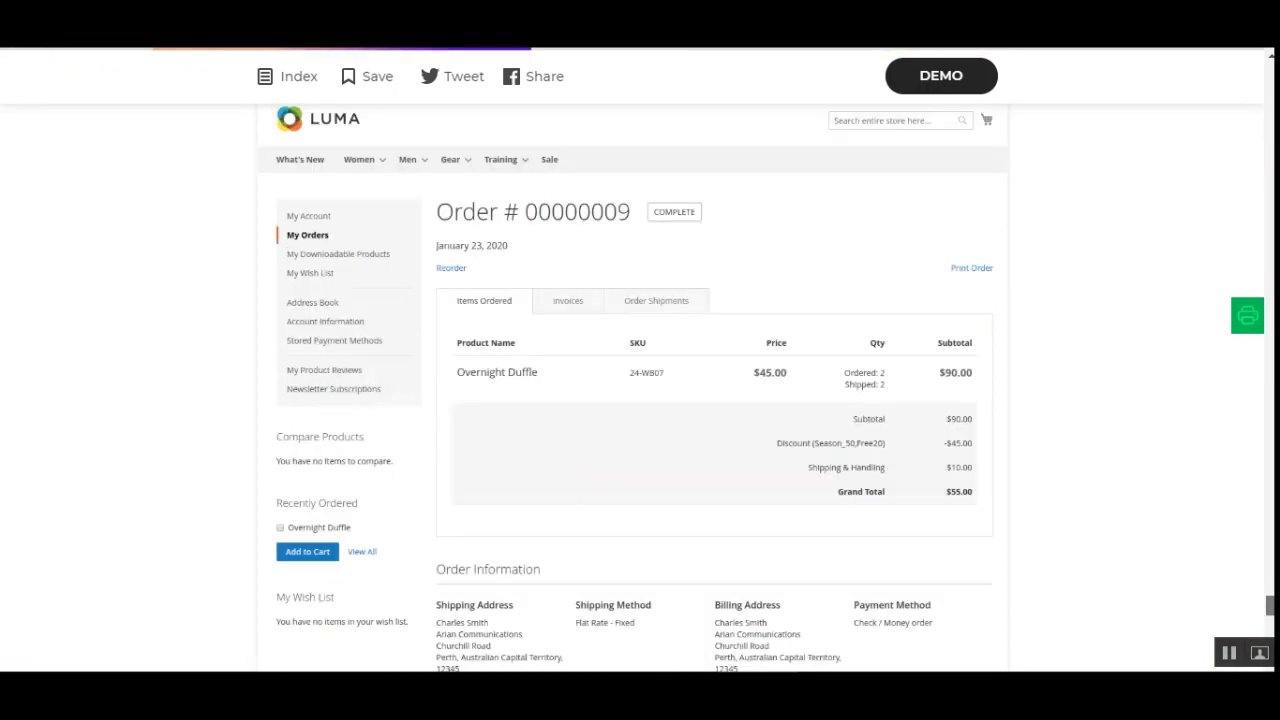
scroll(630, 380, up, 15)
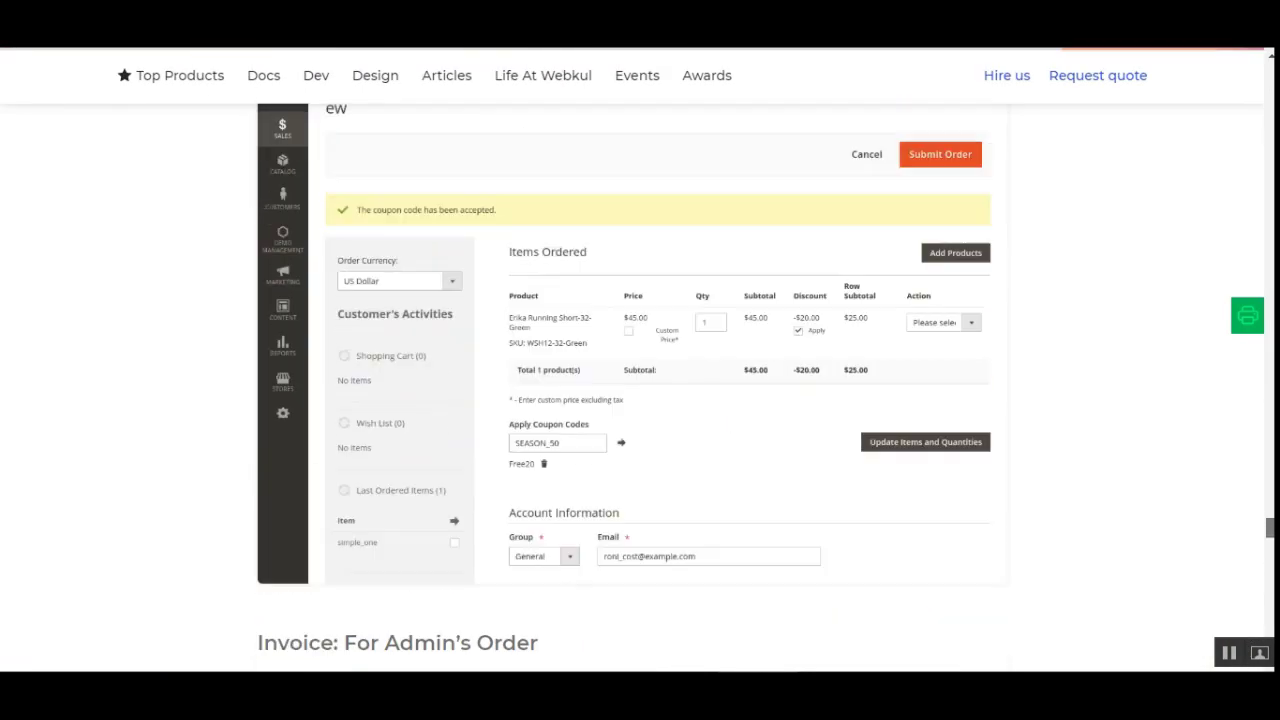
scroll(630, 380, down, 1)
scroll(630, 380, down, 6)
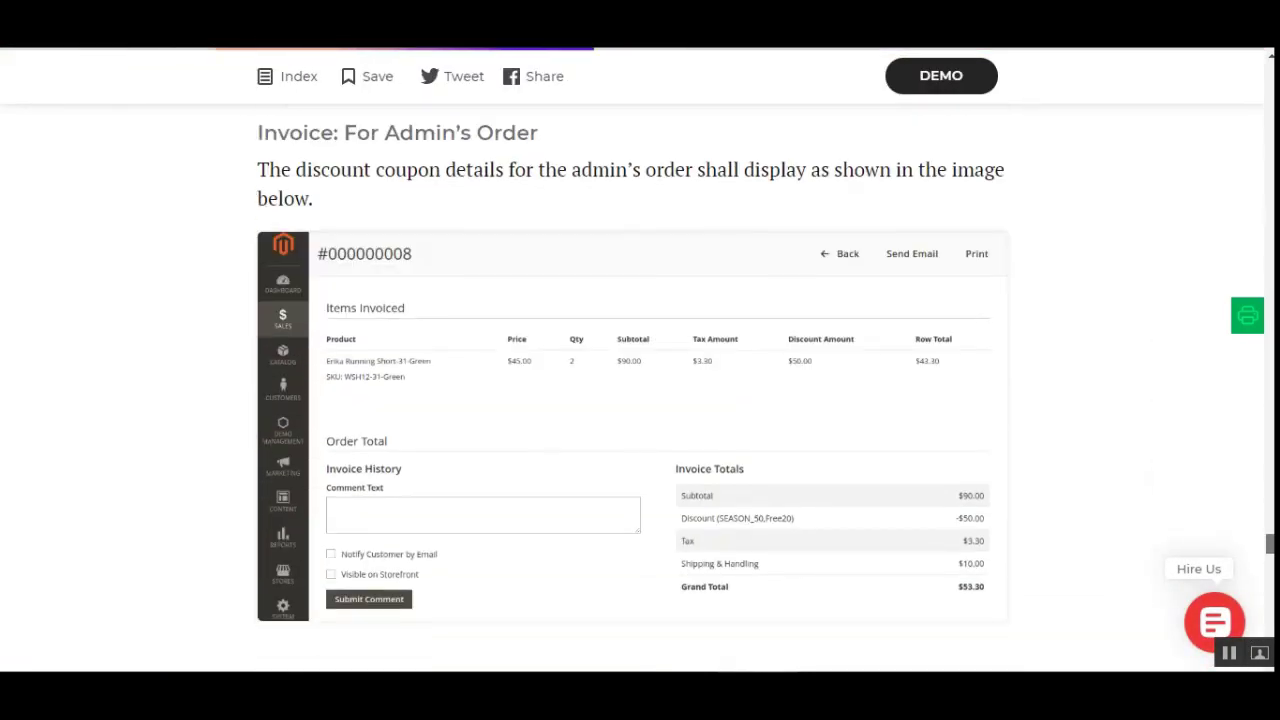
scroll(630, 380, down, 15)
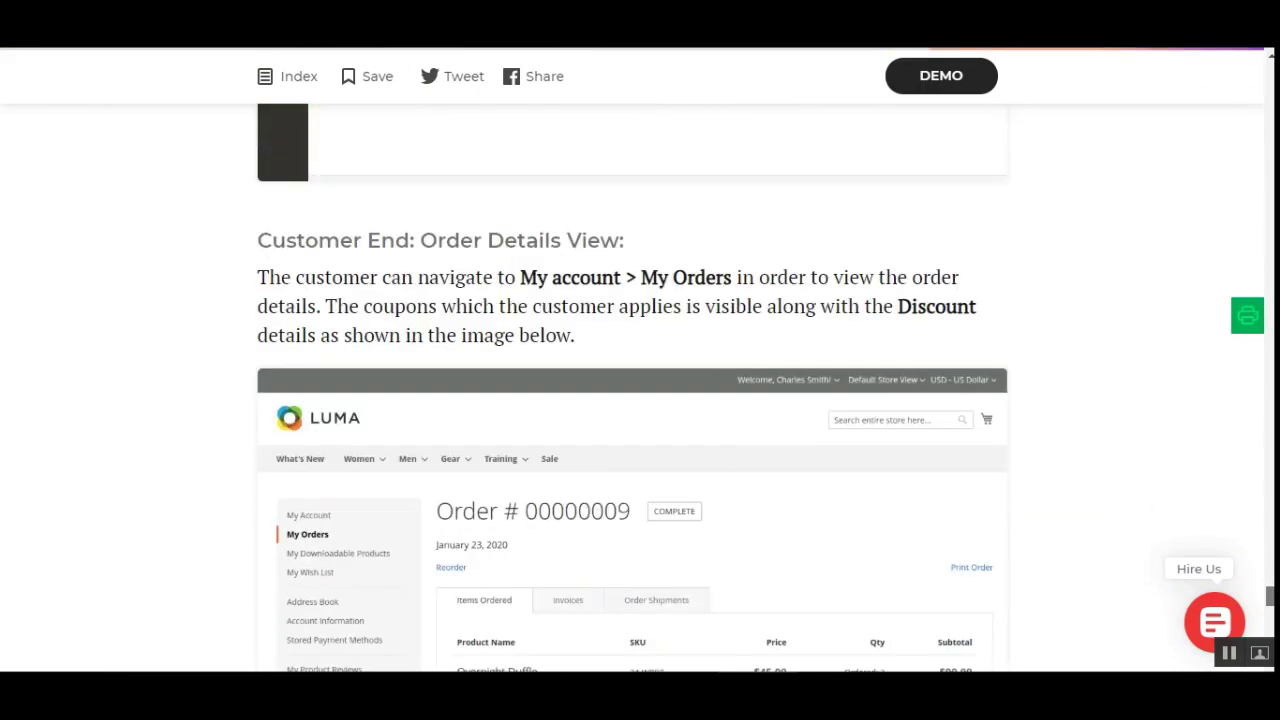
scroll(630, 380, up, 20)
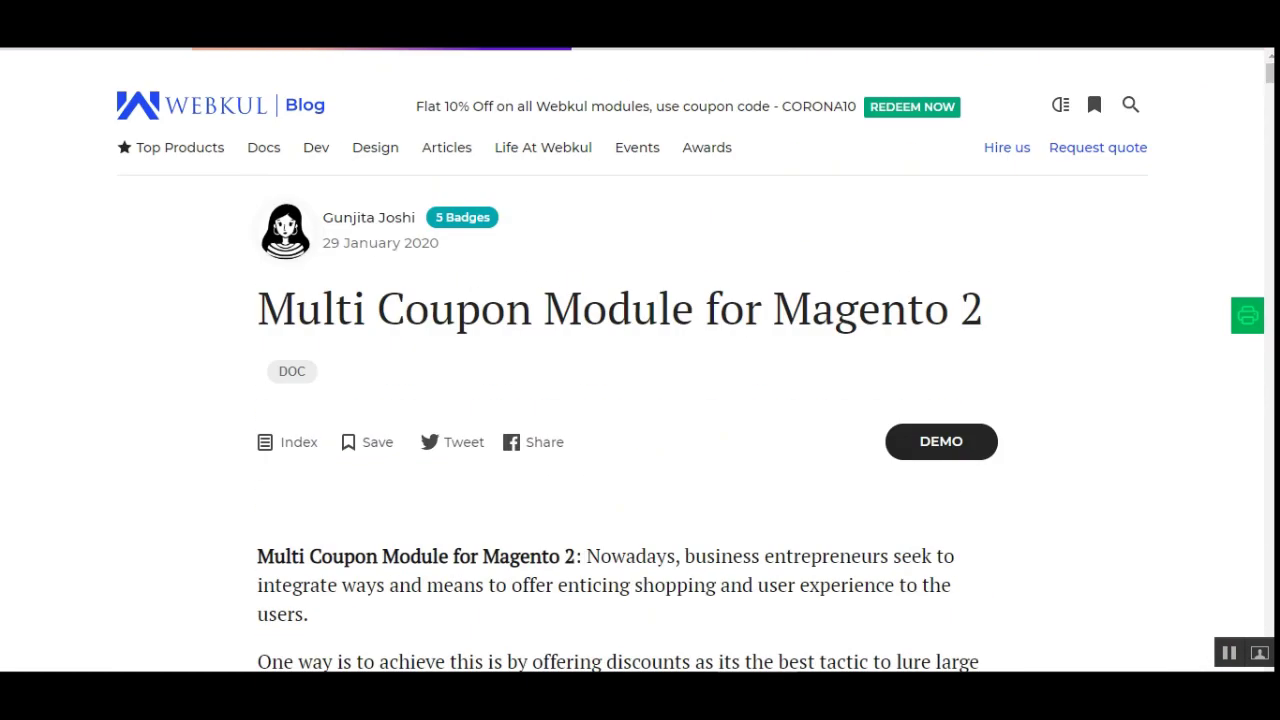